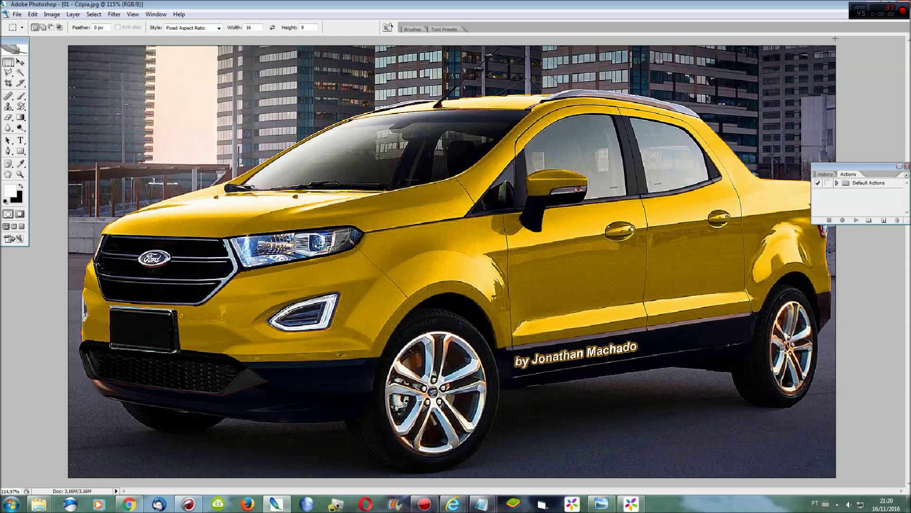
Close the History panel, switch to 02 - Cópia.jpg and zoom in on the blue car's front.
left_click(907, 166)
left_click(157, 14)
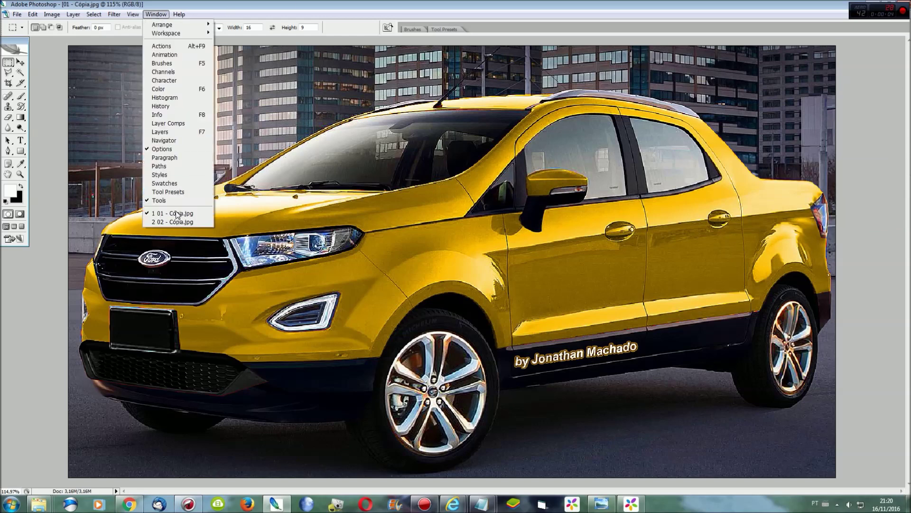
left_click(190, 223)
key("ctrl+plus")
key("ctrl+plus")
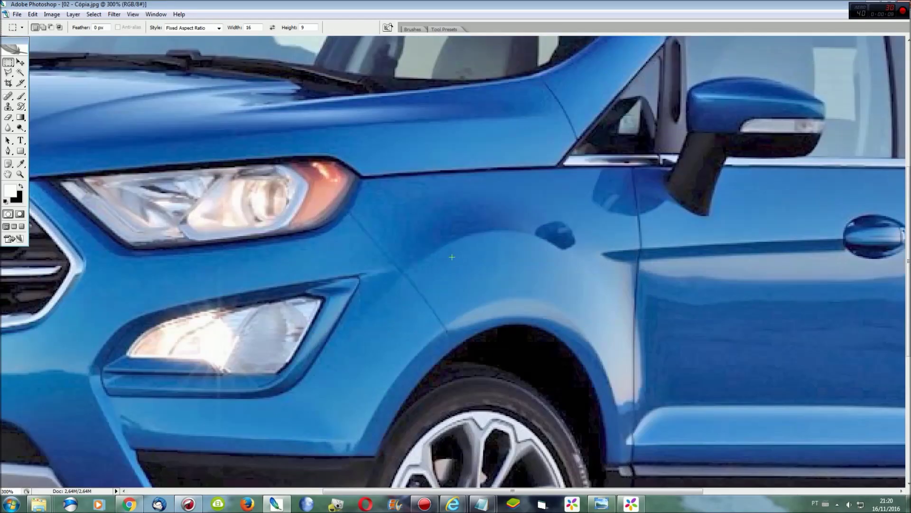
key("ctrl+plus")
Start a Polygonal Lasso outline above the headlight and along the hood edge.
key("l")
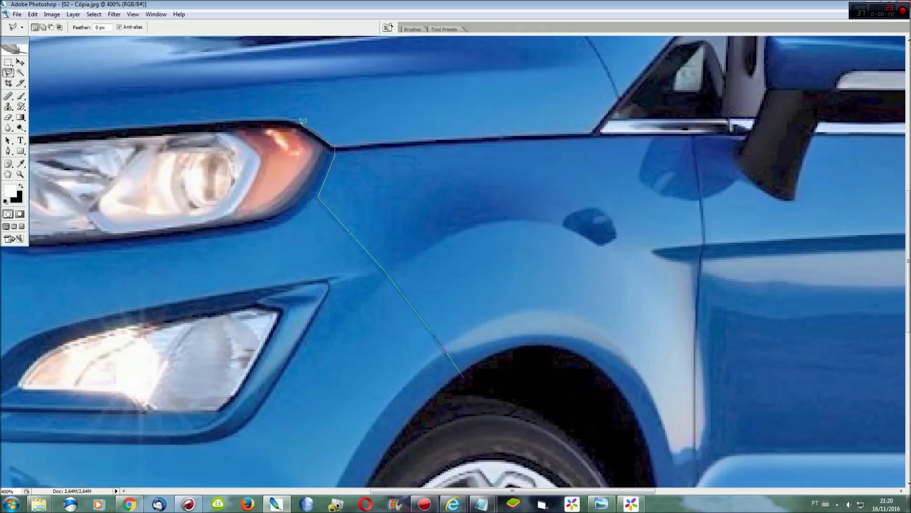
left_click_drag(202, 115, 420, 115)
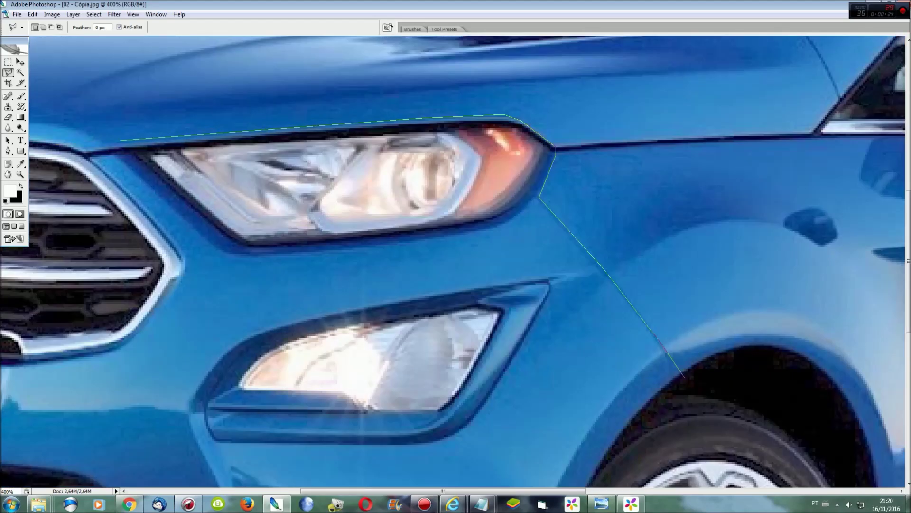
left_click(108, 141)
left_click_drag(72, 127, 410, 127)
left_click_drag(242, 107, 451, 106)
left_click(450, 105)
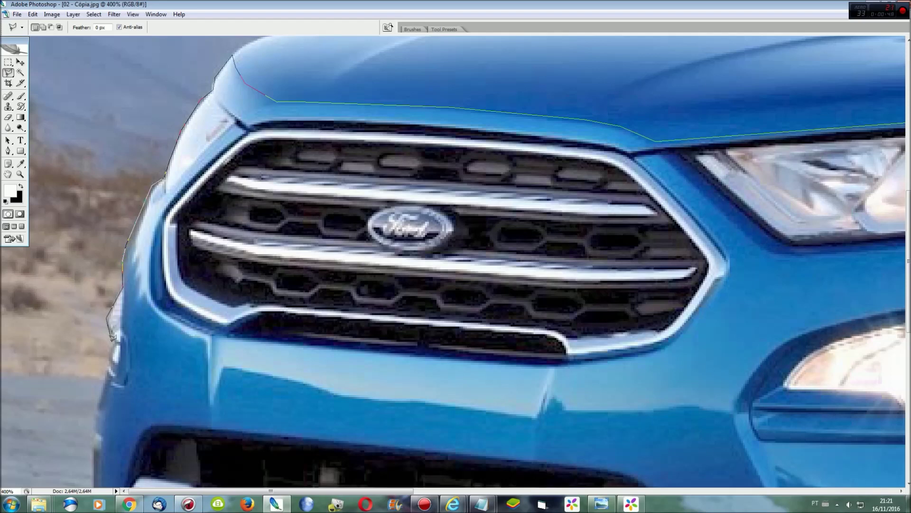
Continue the outline around the bumper corners and close it into a selection.
scroll(90, 442, "down", 5)
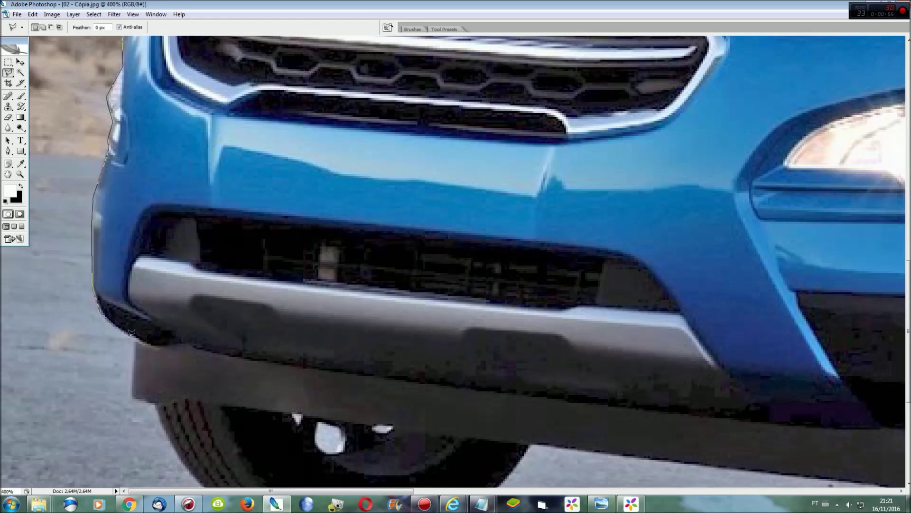
left_click(137, 336)
scroll(519, 233, "right", 5)
scroll(519, 233, "down", 5)
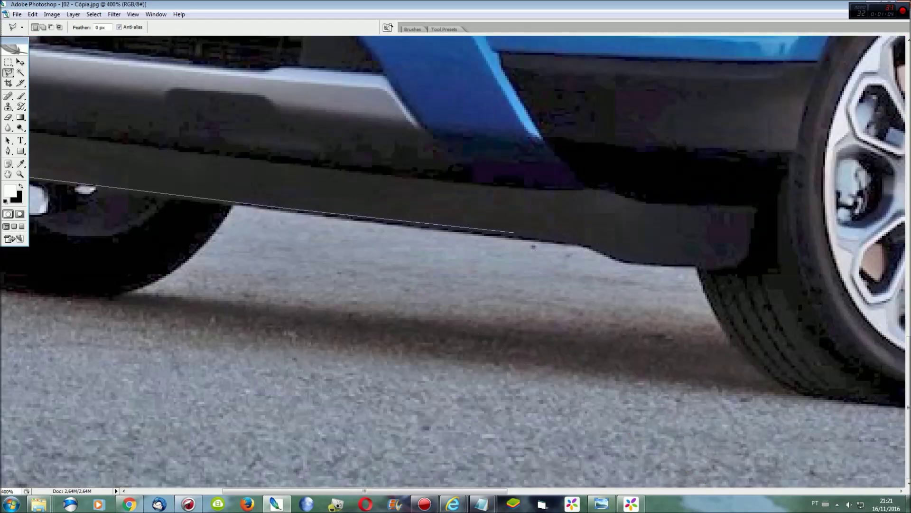
left_click(622, 260)
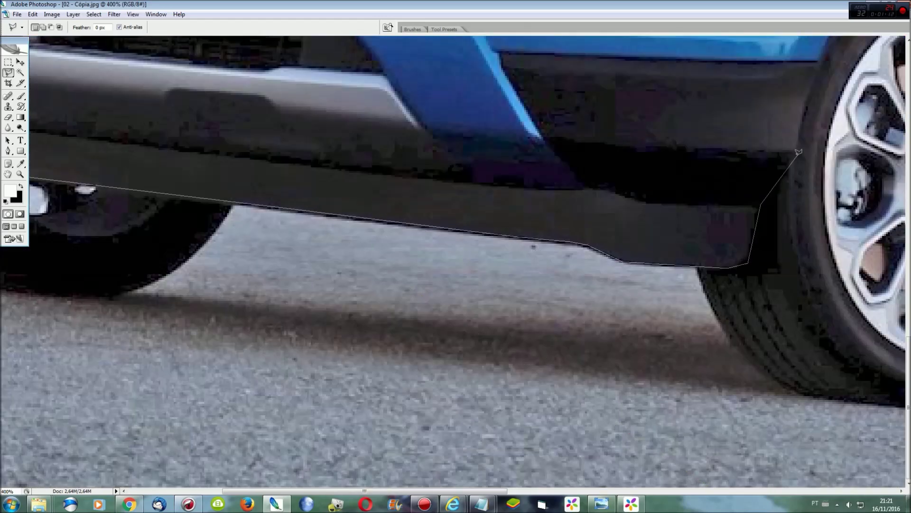
scroll(820, 64, "up", 3)
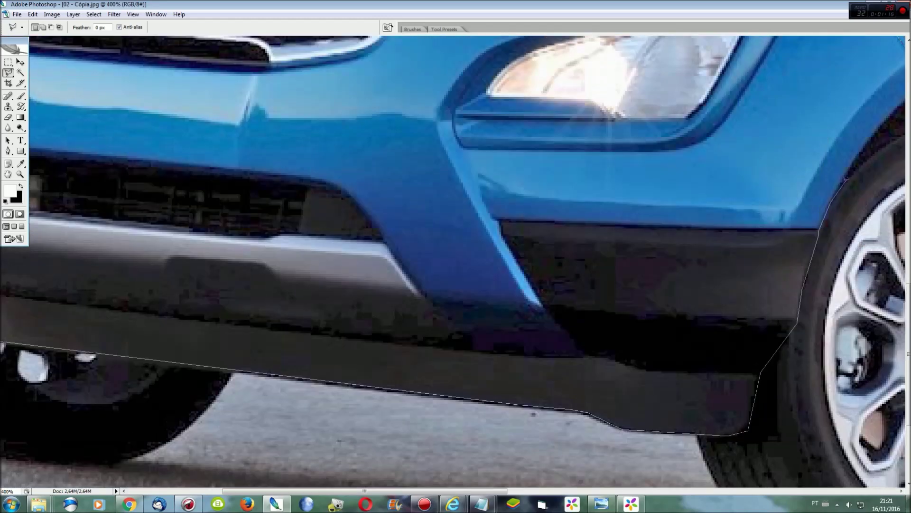
scroll(852, 166, "right", 5)
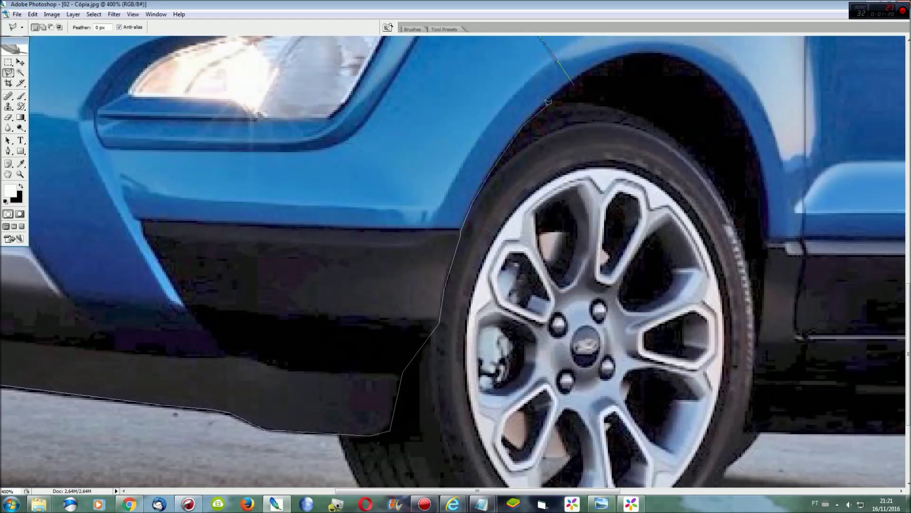
double_click(567, 84)
Copy the selected blue front end and return to the yellow 01 - Cópia.jpg render.
key("ctrl+0")
left_click(156, 14)
left_click(168, 213)
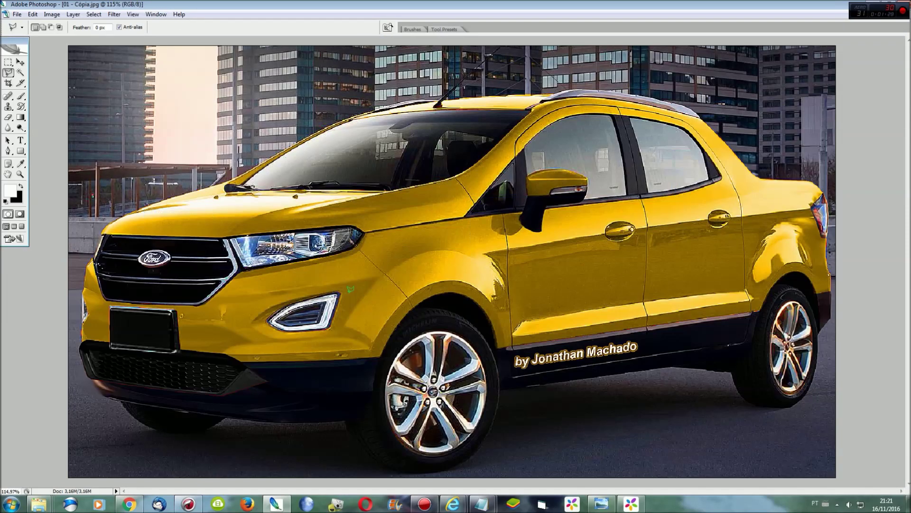
Paste the blue front, then move, rotate and enlarge it to about 113% over the pickup's front.
key("ctrl+v")
key("ctrl+t")
mouse_move(548, 280)
left_mouse_down()
mouse_move(388, 328)
mouse_move(362, 356)
left_mouse_up()
left_click_drag(461, 401, 454, 416)
left_click_drag(362, 360, 365, 347)
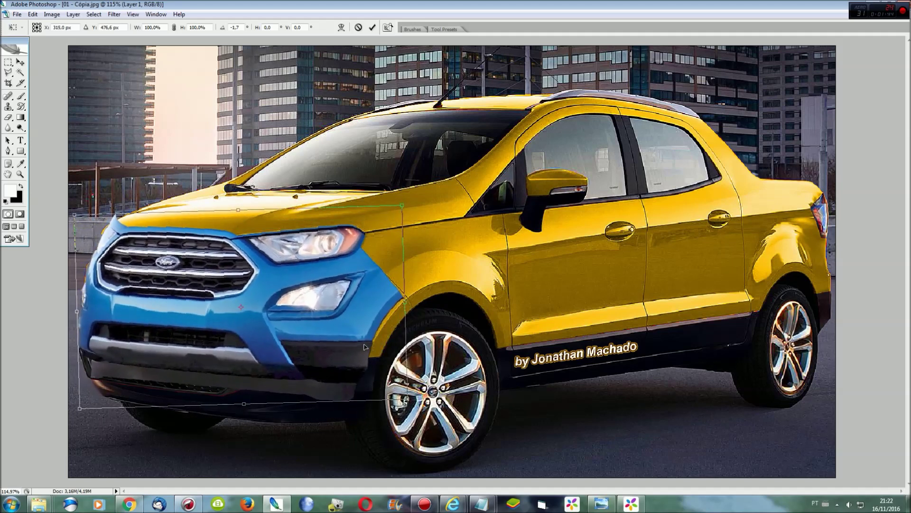
left_click_drag(77, 407, 32, 426)
left_click_drag(354, 372, 365, 369)
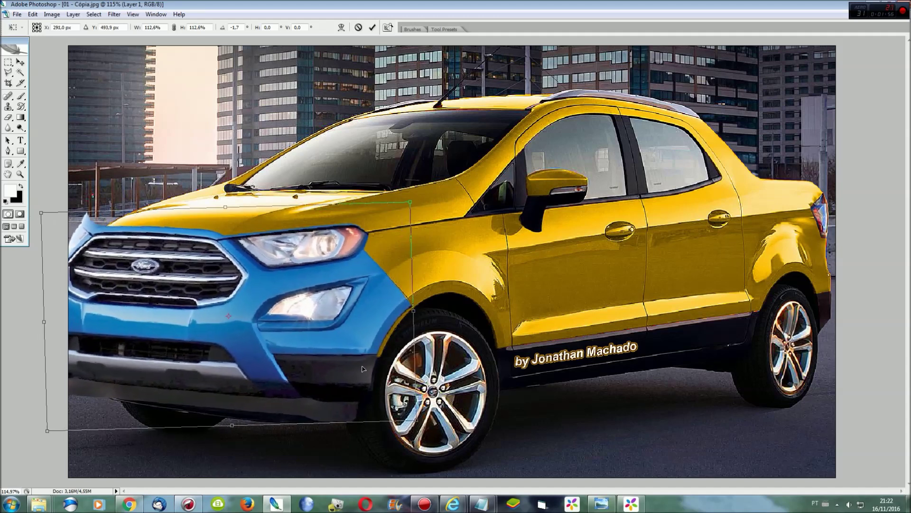
left_click_drag(44, 324, 74, 327)
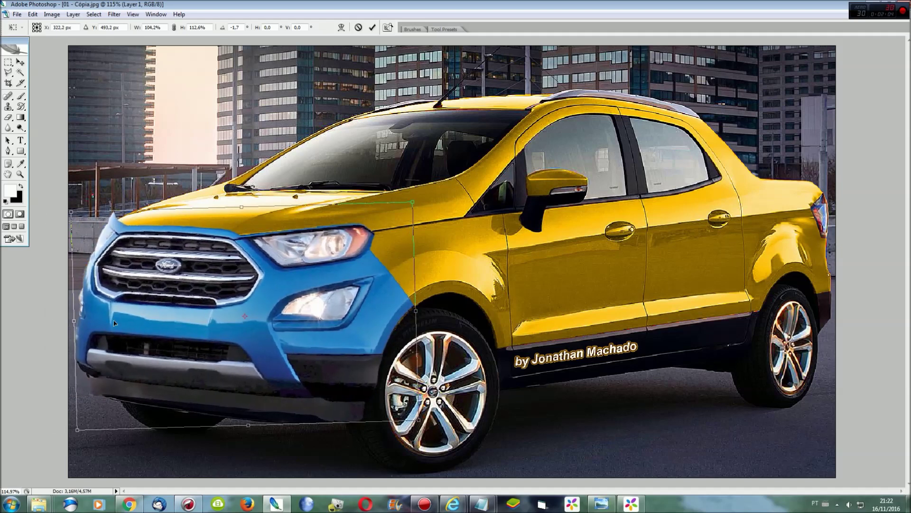
key("Left")
key("Left")
key("Left")
key("Left")
key("Left")
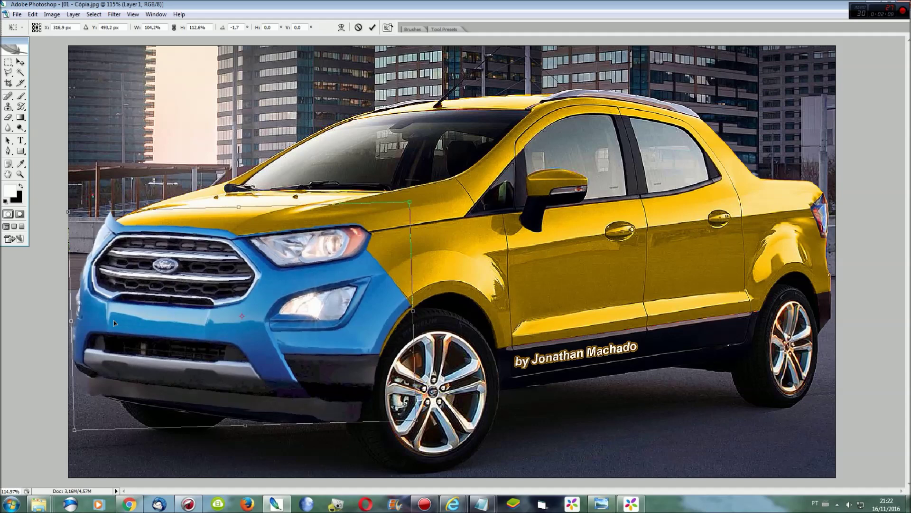
Zoom in and nudge the pasted front to line up with the fender seam.
key("ctrl+plus")
left_click_drag(266, 254, 257, 252)
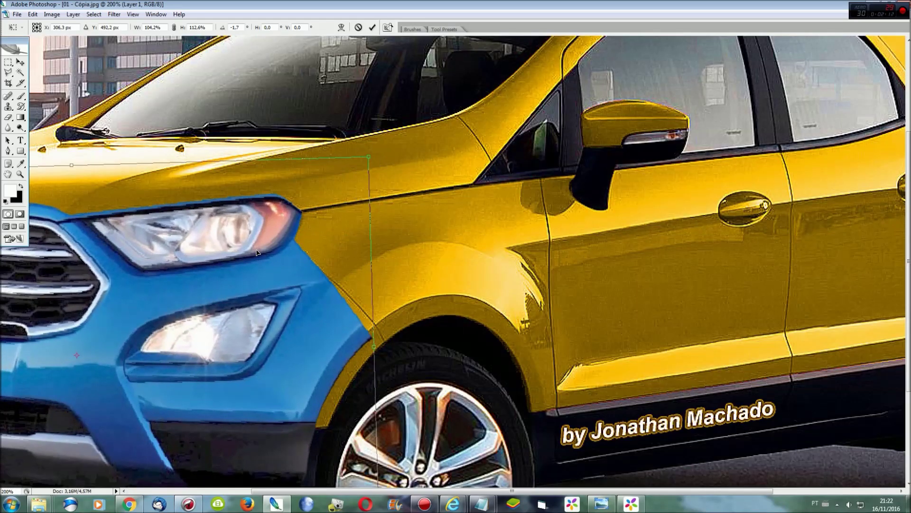
scroll(257, 251, "down", 3)
scroll(257, 252, "down", 1)
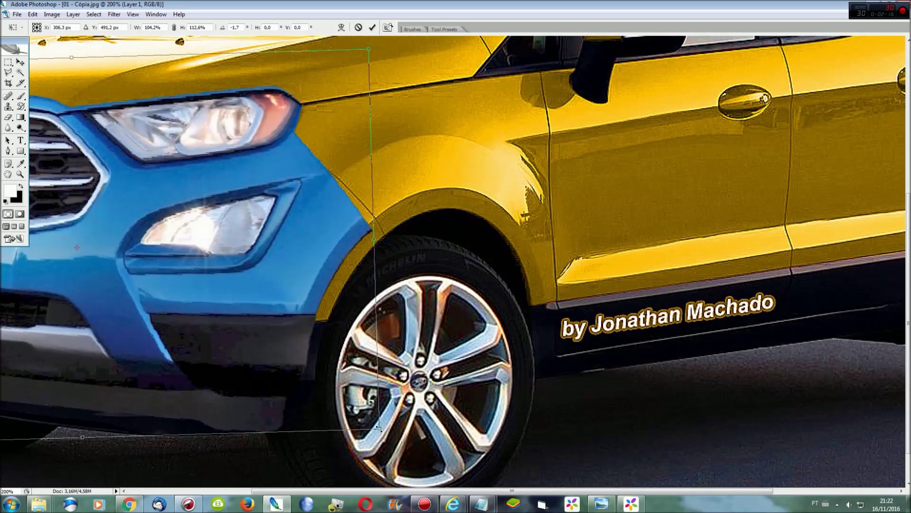
left_click_drag(379, 428, 383, 440)
scroll(346, 218, "up", 2)
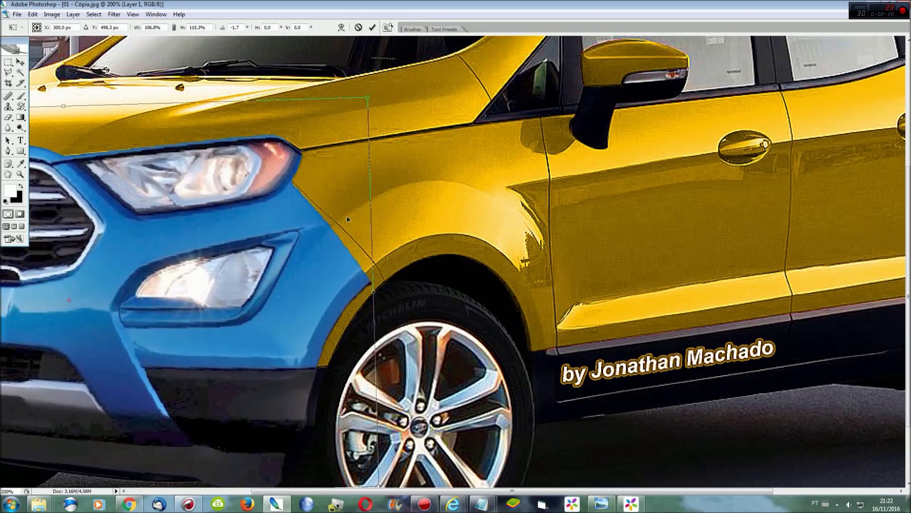
left_click_drag(346, 218, 351, 217)
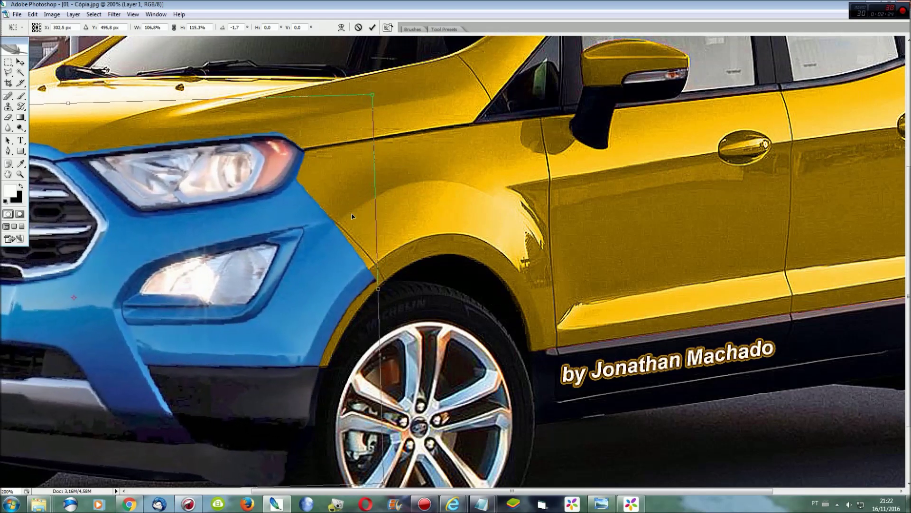
scroll(352, 216, "left", 5)
With panels hidden, fine-tune the front's width from its left edge and commit the transform.
double_click(19, 38)
key("ctrl+alt+0")
left_click_drag(110, 314, 124, 315)
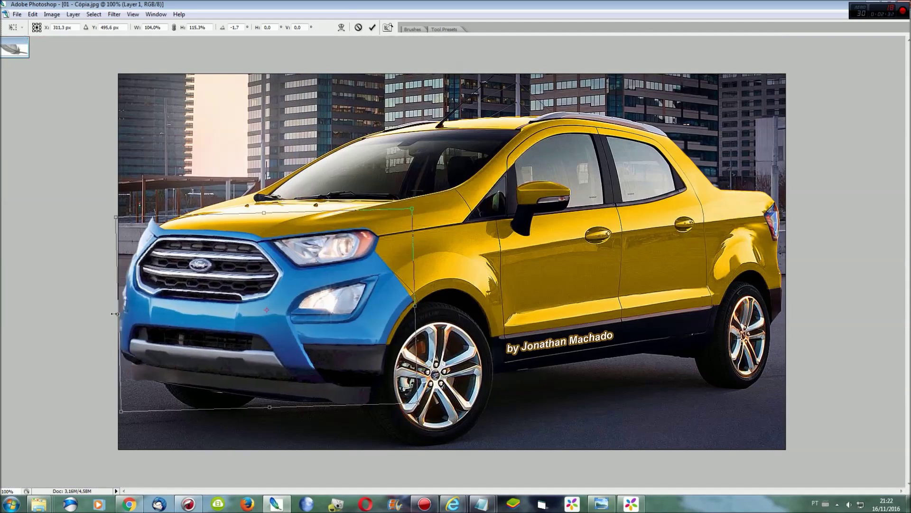
left_click_drag(123, 314, 122, 313)
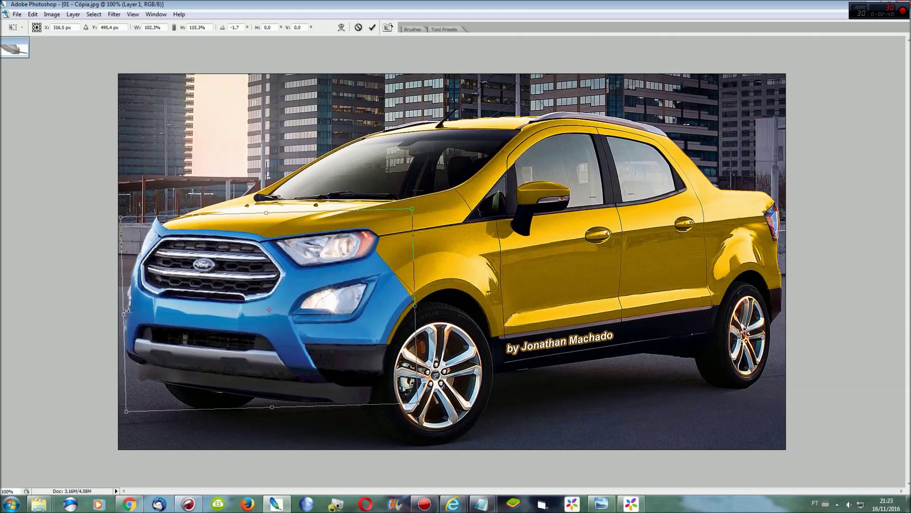
key("ctrl+plus")
key("ctrl+plus")
key("Return")
Warp the blue front to stretch it over the yellow fender to the wheel arch.
key("l")
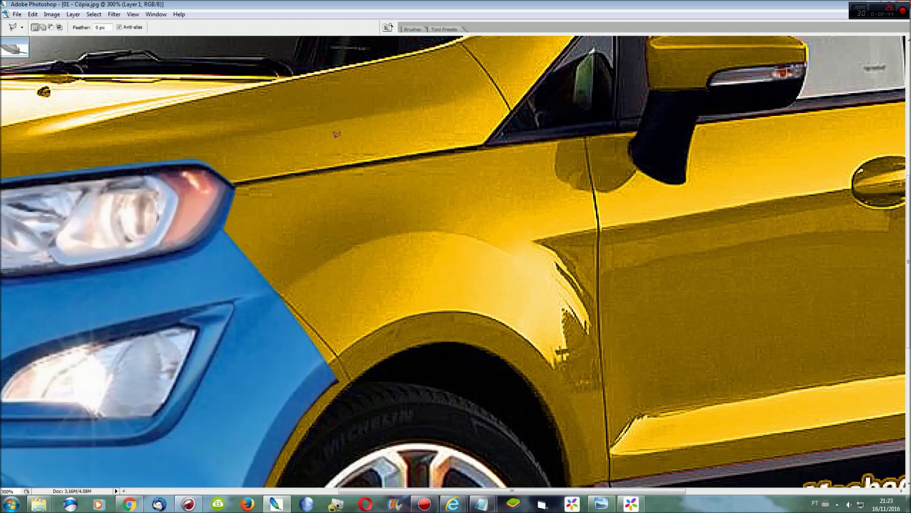
scroll(354, 346, "down", 3)
key("ctrl+t")
right_click(303, 304)
left_click(349, 382)
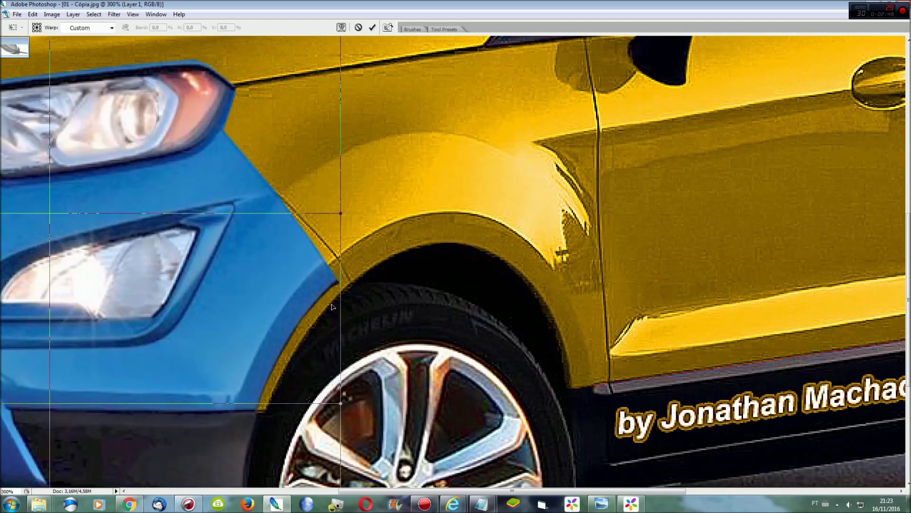
left_click_drag(341, 289, 356, 288)
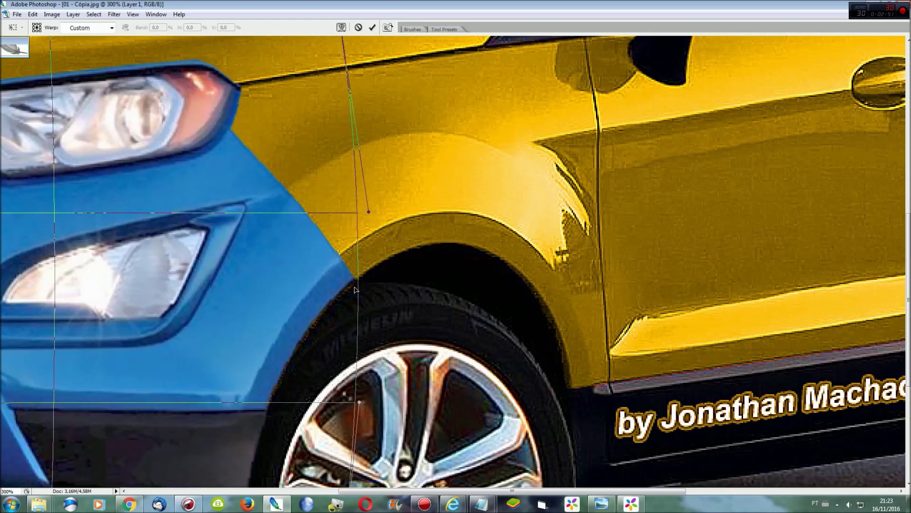
scroll(506, 84, "left", 6)
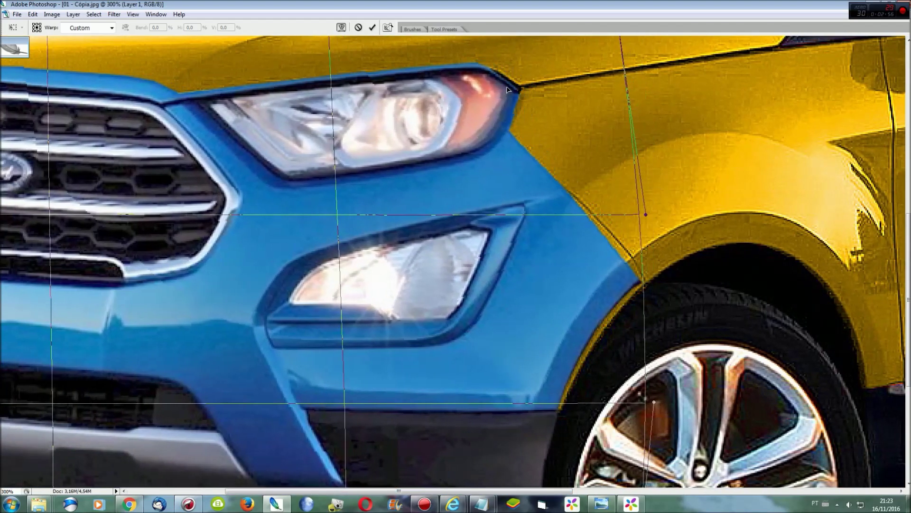
left_click_drag(617, 289, 630, 288)
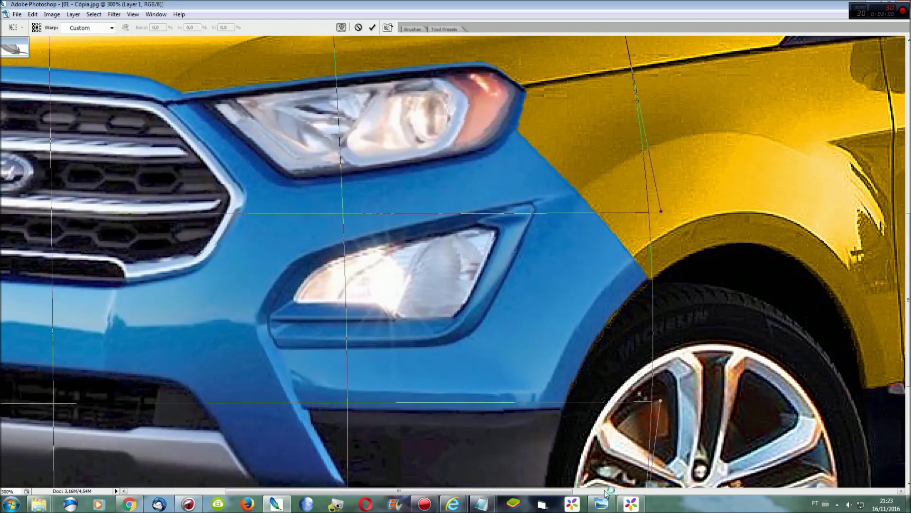
Adjust the warp at the grille's top-left corner, apply it, and delete the hood-corner spike.
scroll(253, 308, "left", 5)
scroll(253, 308, "up", 2)
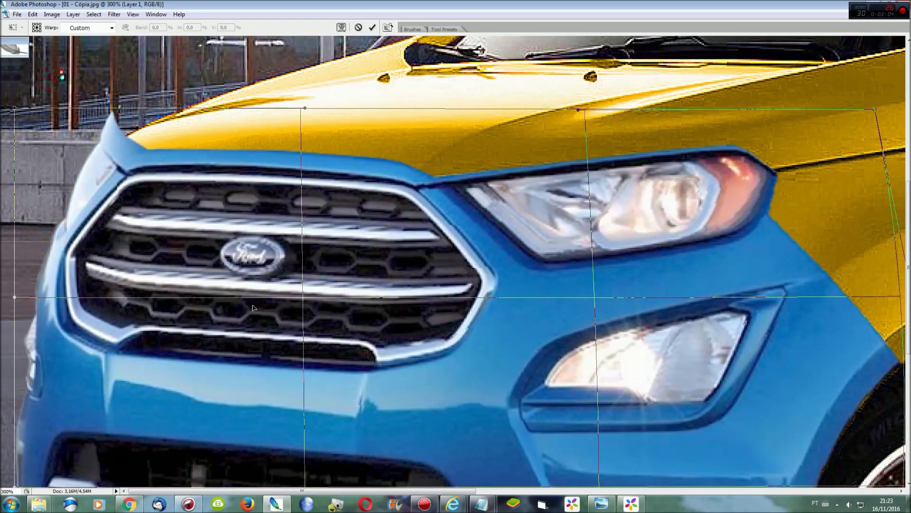
left_click_drag(115, 115, 119, 113)
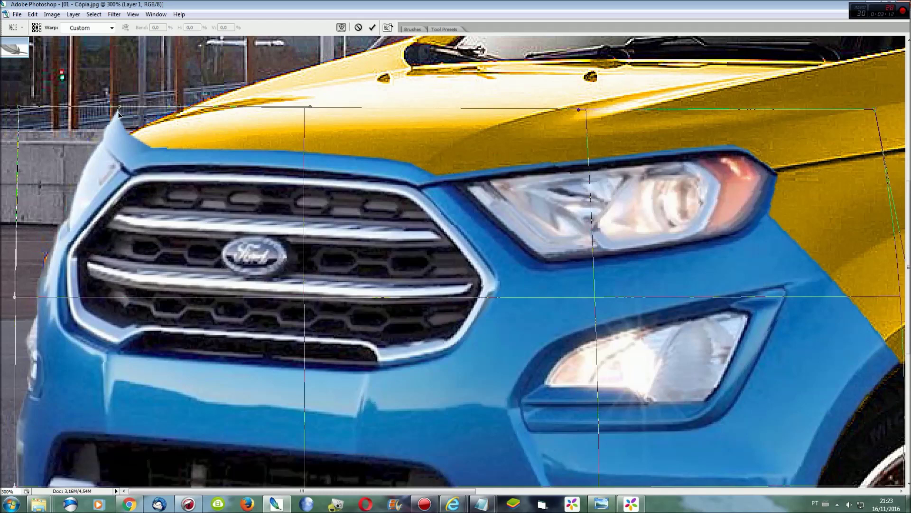
key("Return")
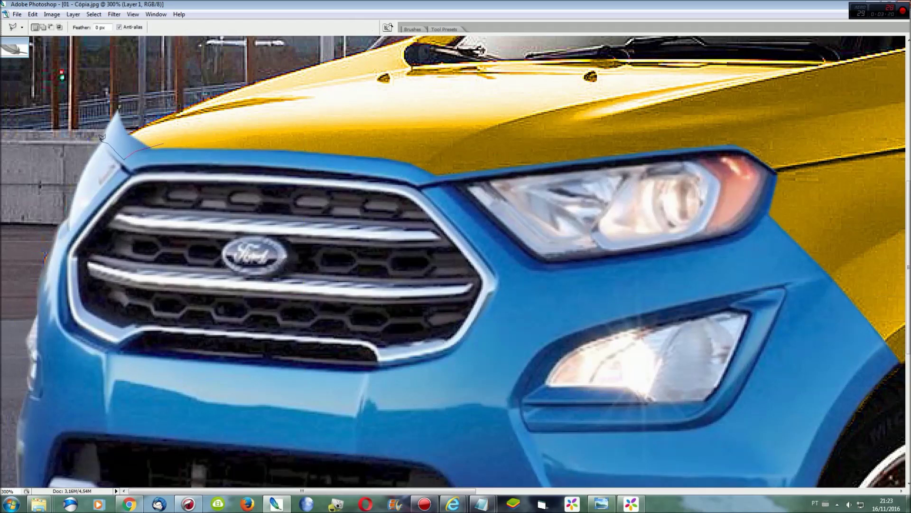
key("Delete")
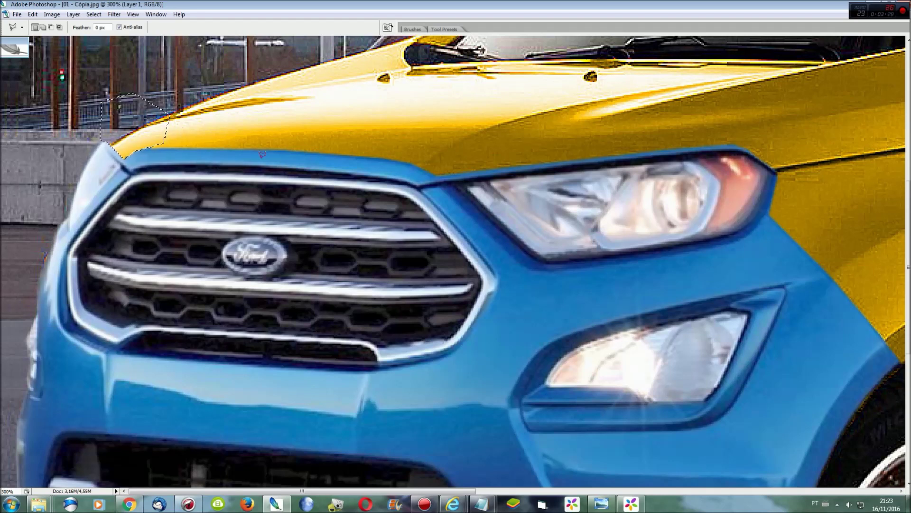
Copy the Background area to a new layer and skew and warp it over the hood's front-left edge.
key("F7")
left_click(830, 399)
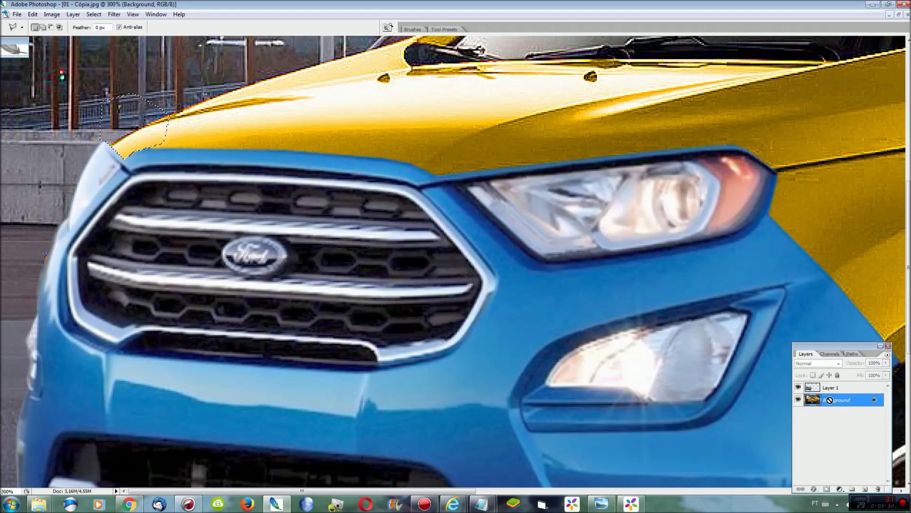
key("ctrl+j")
key("ctrl+t")
right_click(154, 137)
left_click(181, 176)
left_click_drag(99, 126, 98, 118)
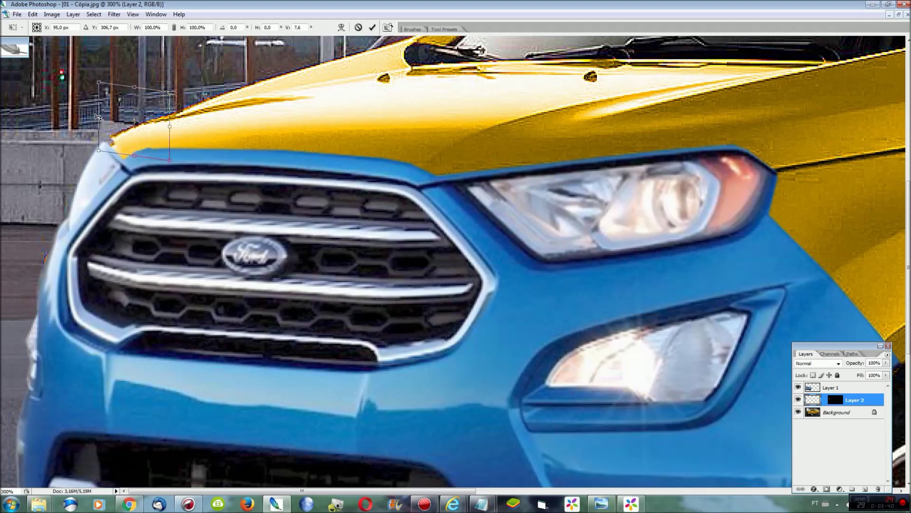
right_click(137, 127)
left_click(156, 207)
left_click_drag(106, 144, 103, 142)
key("Return")
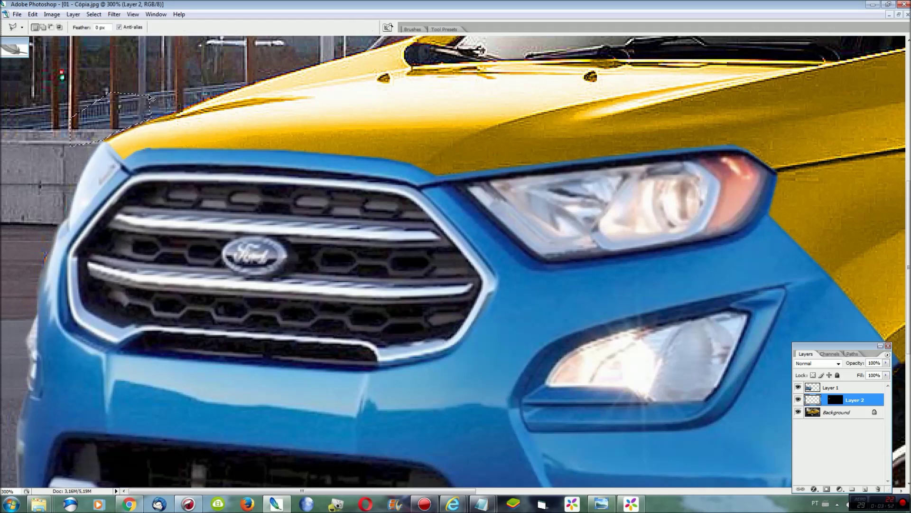
Save the document as a PSD and toggle the blue front layer to compare.
key("ctrl+0")
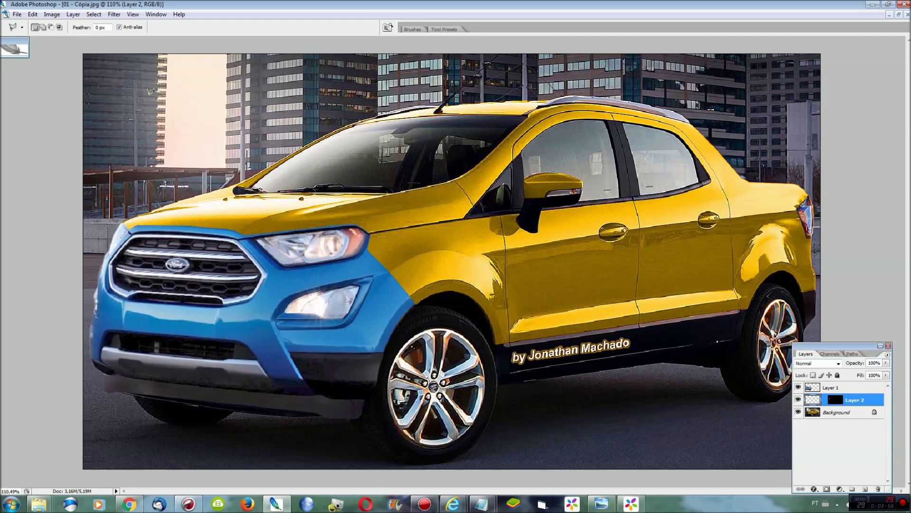
key("ctrl+shift+s")
key("Return")
key("Return")
left_click(798, 388)
left_click(798, 387)
left_click(798, 387)
Zoom in and outline the grey patch below the front bumper.
key("ctrl+plus")
key("ctrl+plus")
scroll(534, 477, "down", 1)
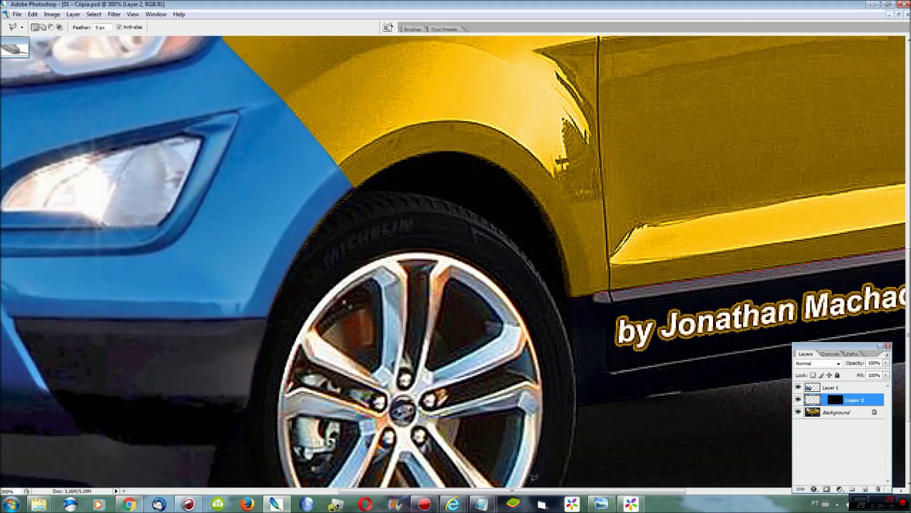
scroll(534, 477, "left", 8)
scroll(522, 456, "left", 1)
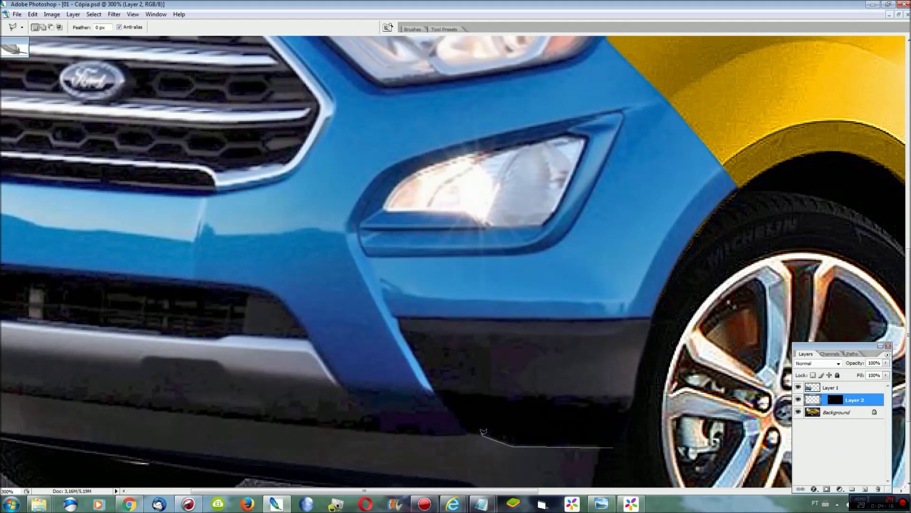
scroll(465, 432, "left", 4)
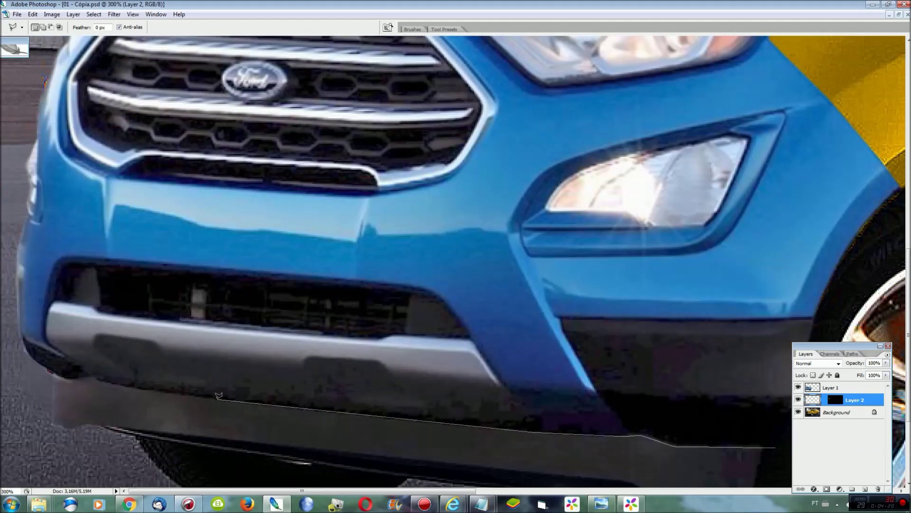
left_click(37, 378)
left_click(31, 446)
scroll(31, 446, "down", 3)
left_click(714, 412)
left_click(769, 389)
left_click(789, 352)
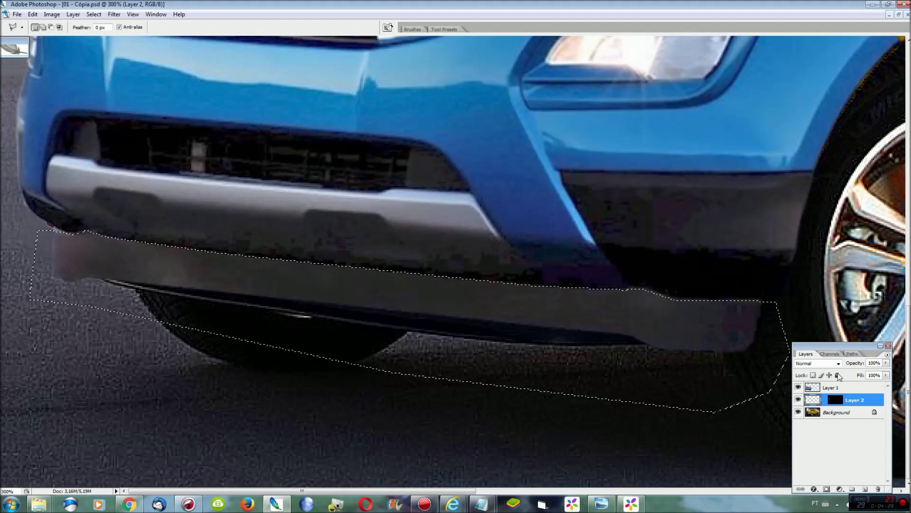
Delete the grey patch from Layer 1 and fit the car on screen.
left_click(824, 389)
key("Delete")
key("ctrl+0")
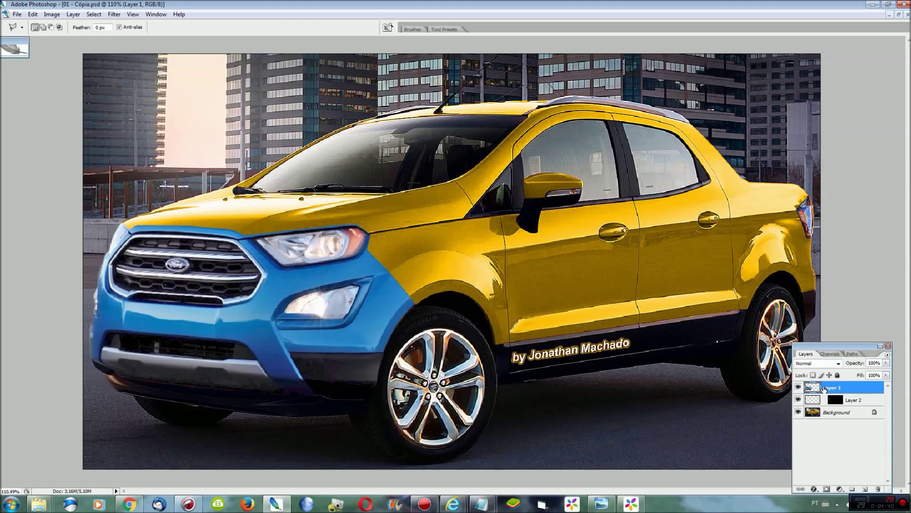
Zoom to 200% on the front fender and toggle Layer 1's visibility to compare.
key("ctrl+plus")
scroll(905, 443, "down", 1)
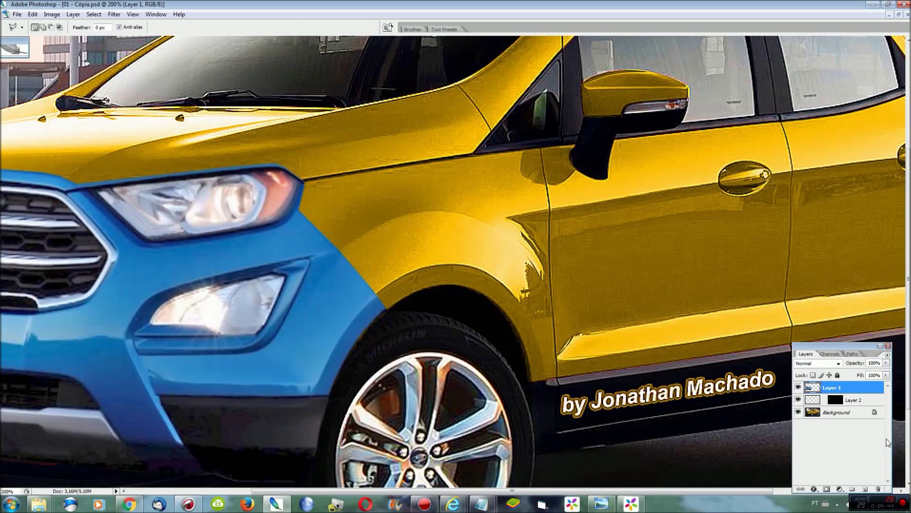
left_click(799, 386)
left_click(799, 387)
left_click(799, 387)
left_click(799, 387)
left_click(799, 387)
scroll(718, 340, "down", 2)
scroll(718, 340, "down", 1)
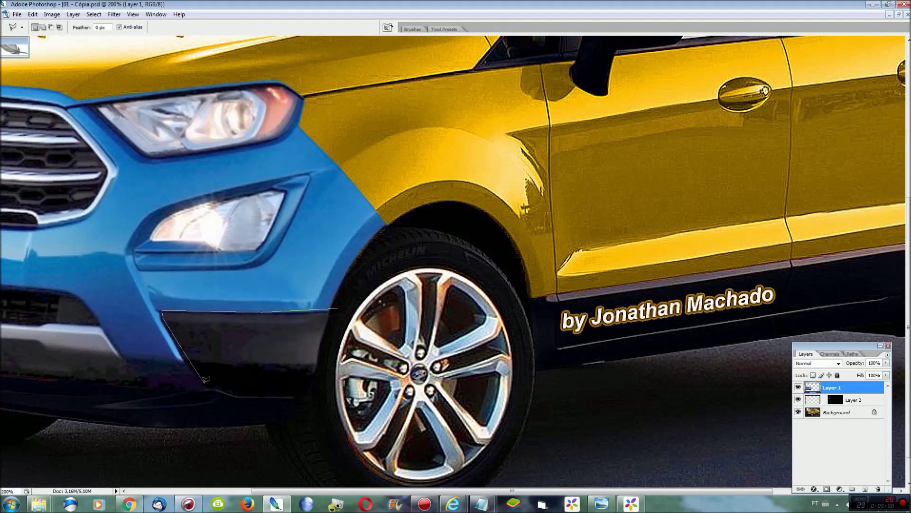
Outline the lower bumper corner beside the wheel, then deselect and fit the image on screen.
left_click(336, 309)
left_click(798, 400)
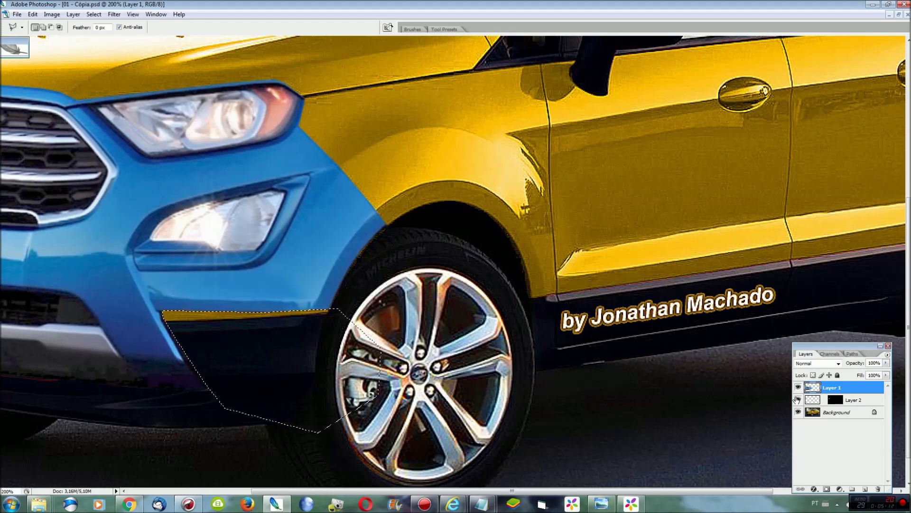
key("ctrl+d")
scroll(795, 396, "up", 1)
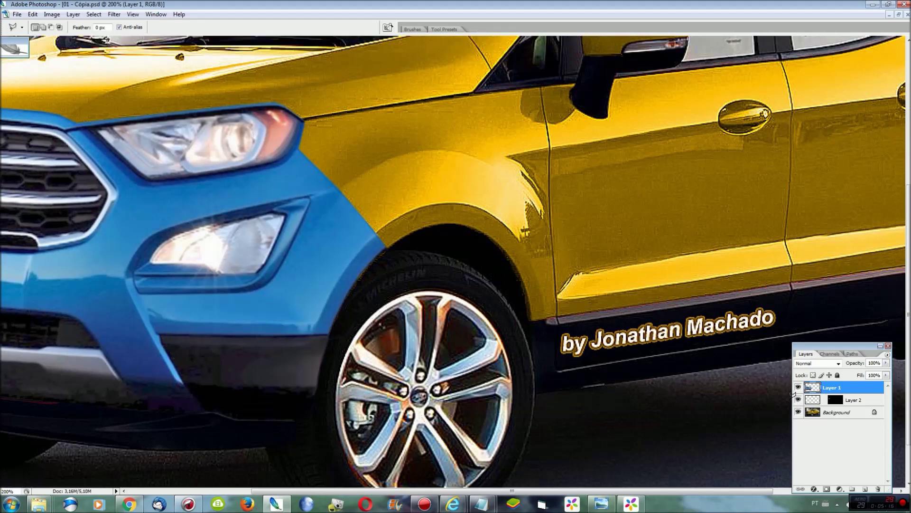
scroll(397, 258, "down", 1)
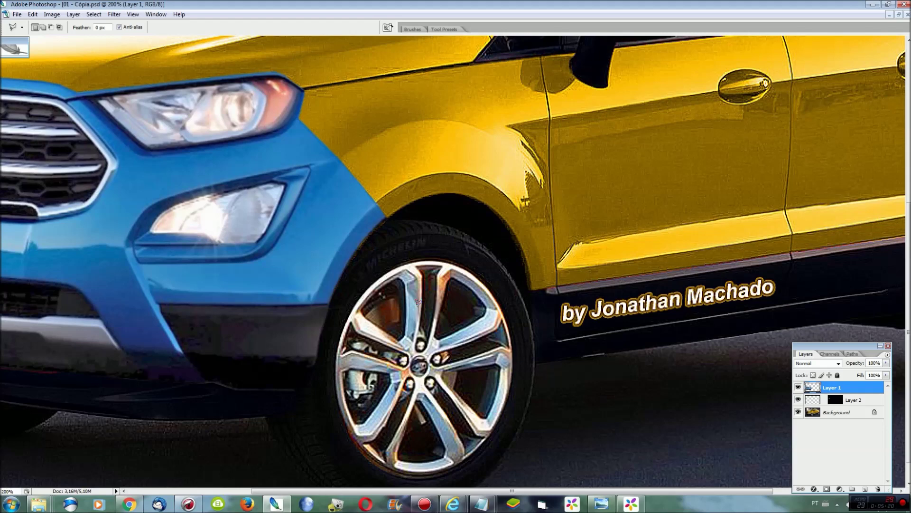
scroll(418, 302, "up", 1)
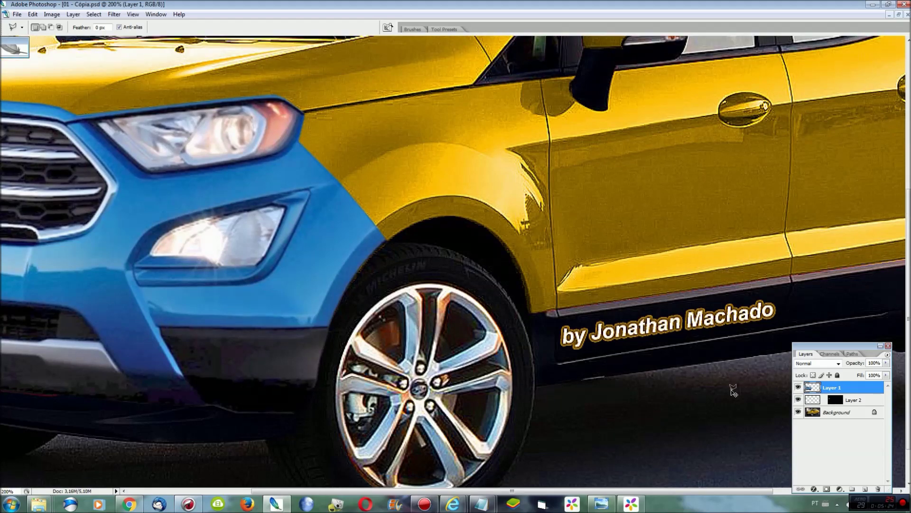
key("ctrl+0")
right_click(812, 388)
Save the blue front's outline as a selection channel named 'frente'.
left_click(854, 275)
left_click(94, 14)
left_click(116, 170)
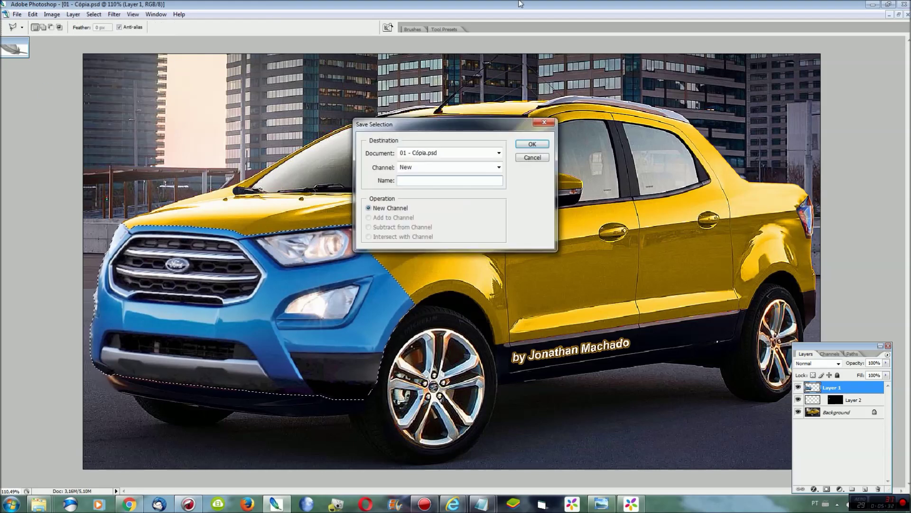
type("frente")
key("Return")
Deselect and flatten the layers into a single image.
key("F7")
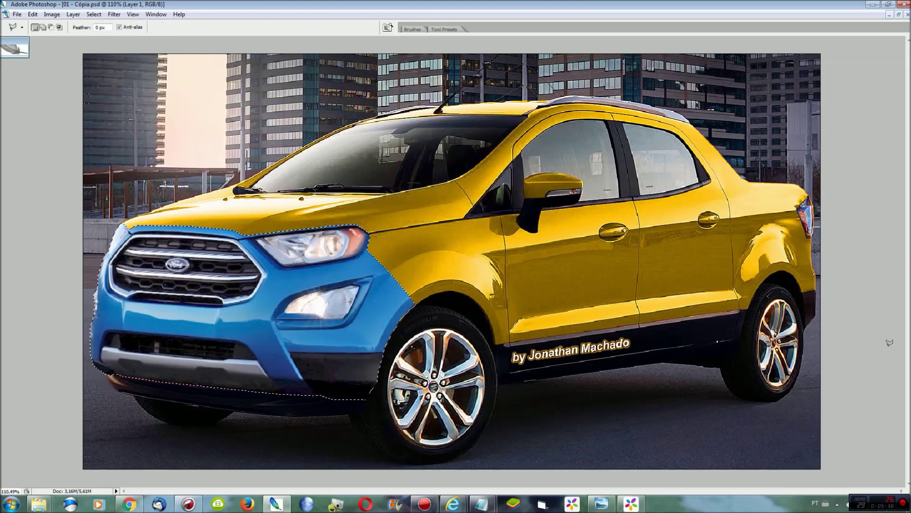
key("ctrl+d")
key("ctrl+e")
key("ctrl+a")
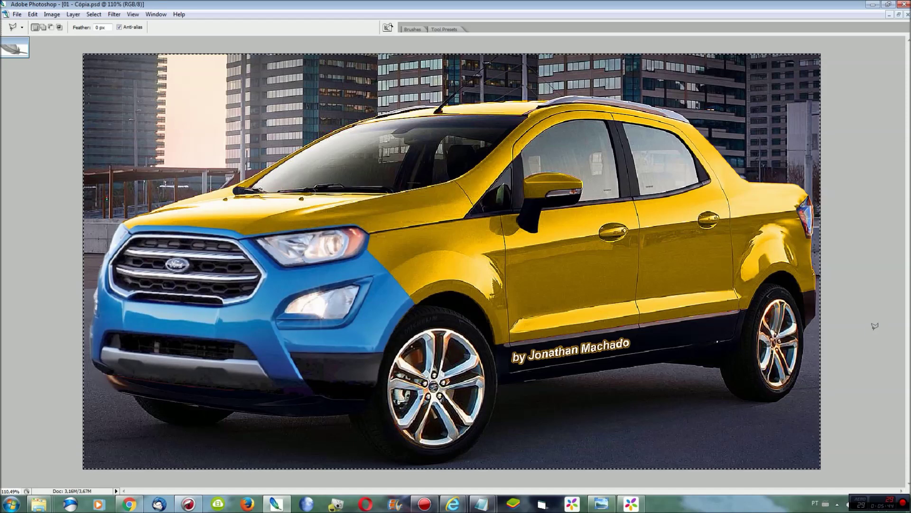
Zoom in on the front and Polygonal-Lasso around the headlight.
key("ctrl+plus")
key("ctrl+plus")
scroll(765, 349, "up", 2)
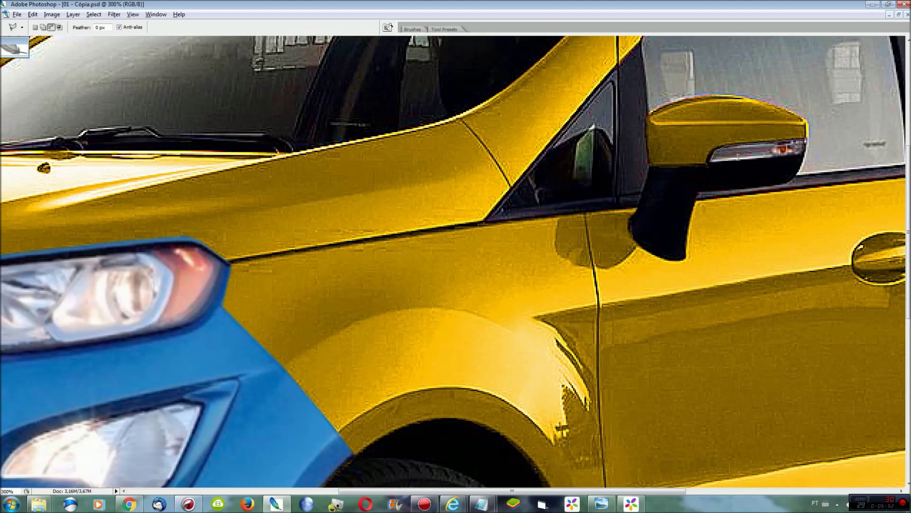
left_click_drag(691, 491, 544, 489)
left_click(537, 244)
left_click(270, 276)
left_click(349, 350)
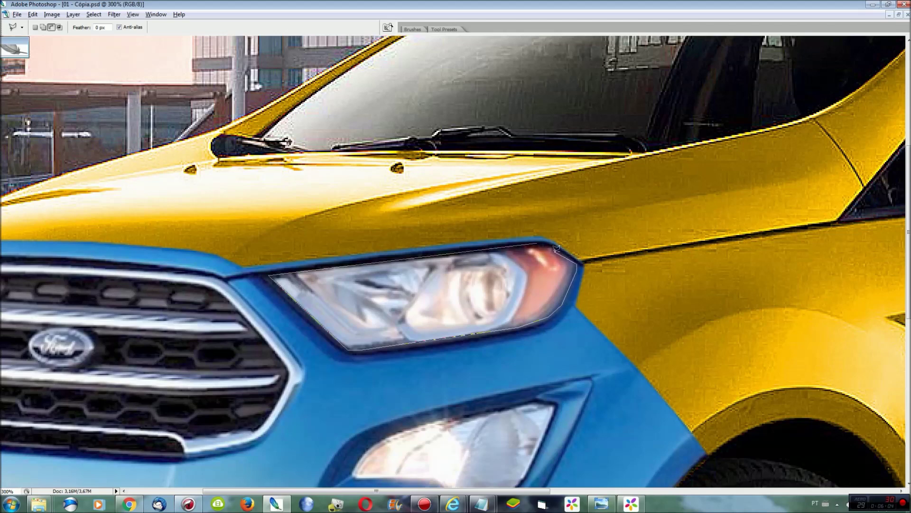
left_click(539, 241)
Outline the fog lamp below the headlight.
scroll(536, 252, "down", 2)
scroll(534, 266, "down", 3)
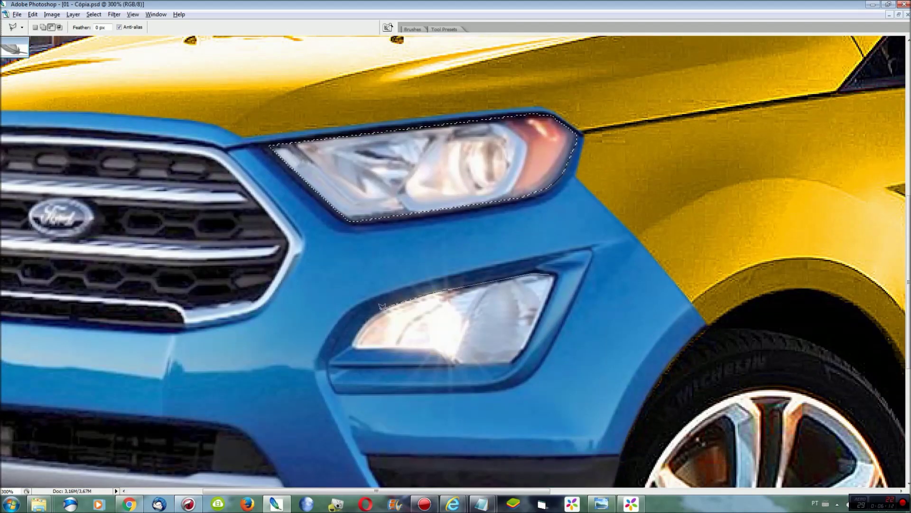
left_click(353, 346)
left_click(427, 349)
left_click(528, 342)
left_click(554, 274)
scroll(456, 261, "left", 5)
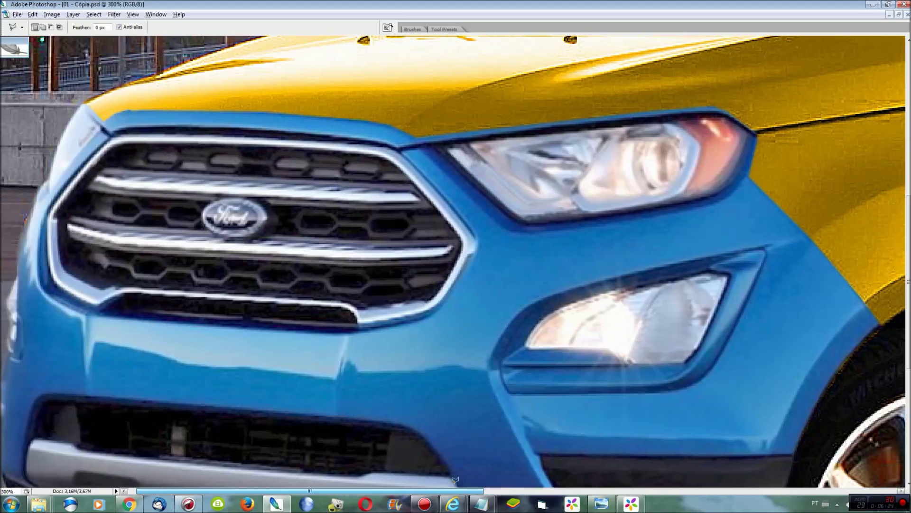
Reload the headlight and fog lamp selections, add the Ford logo, and fit the car on screen.
left_click(93, 14)
left_click(102, 40)
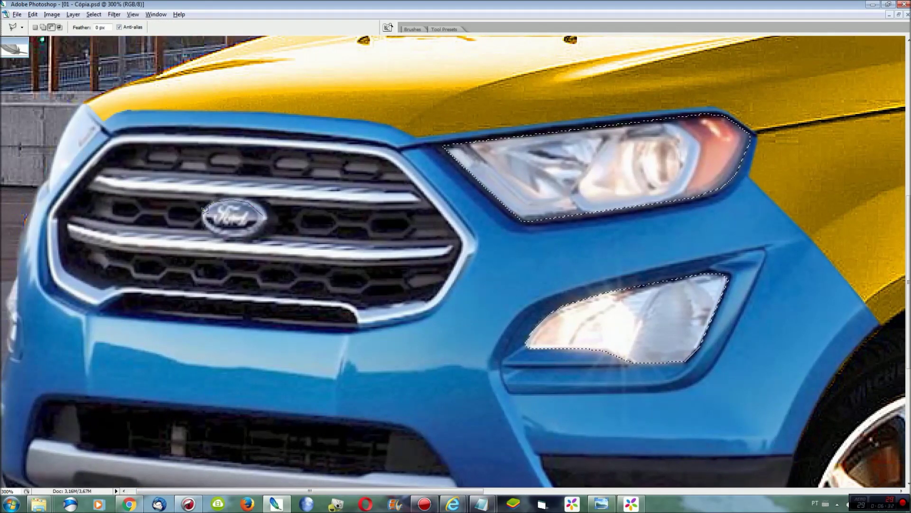
left_click(267, 220)
scroll(370, 356, "down", 5)
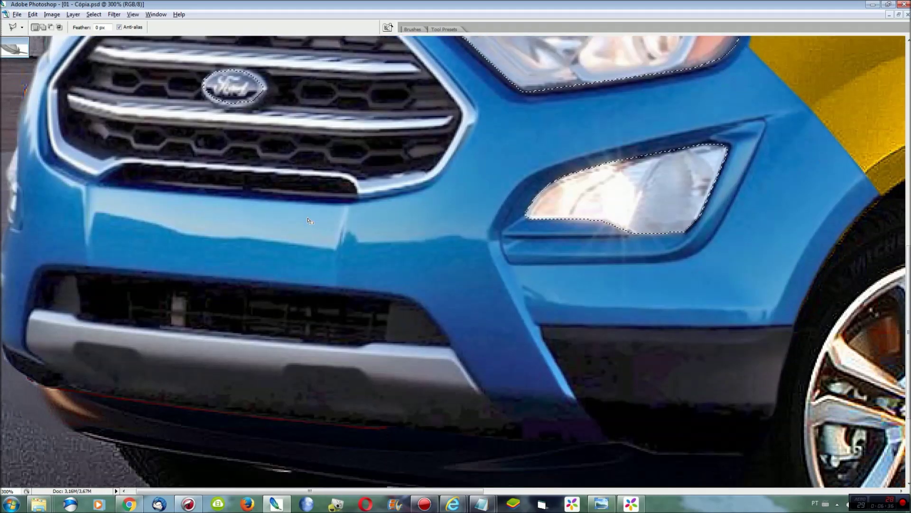
scroll(738, 384, "right", 5)
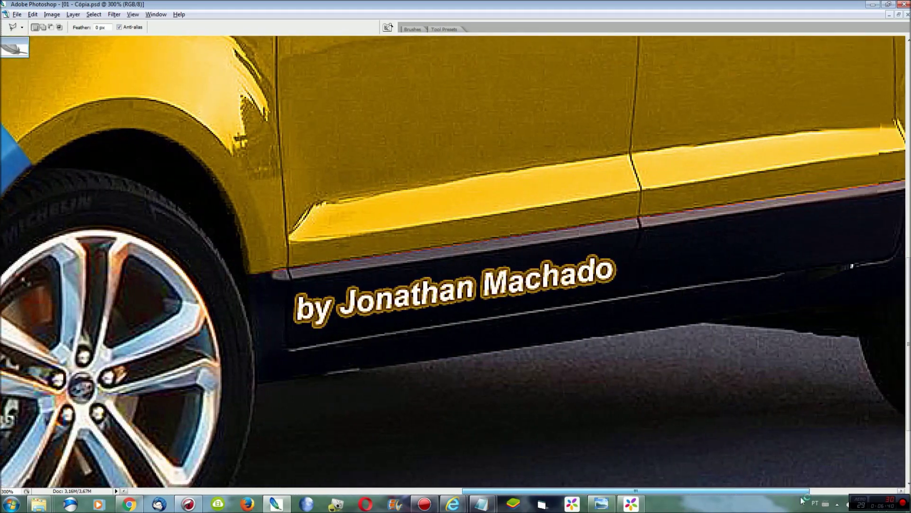
scroll(738, 383, "right", 3)
scroll(738, 384, "up", 3)
scroll(738, 383, "up", 3)
scroll(738, 384, "up", 2)
scroll(738, 384, "up", 1)
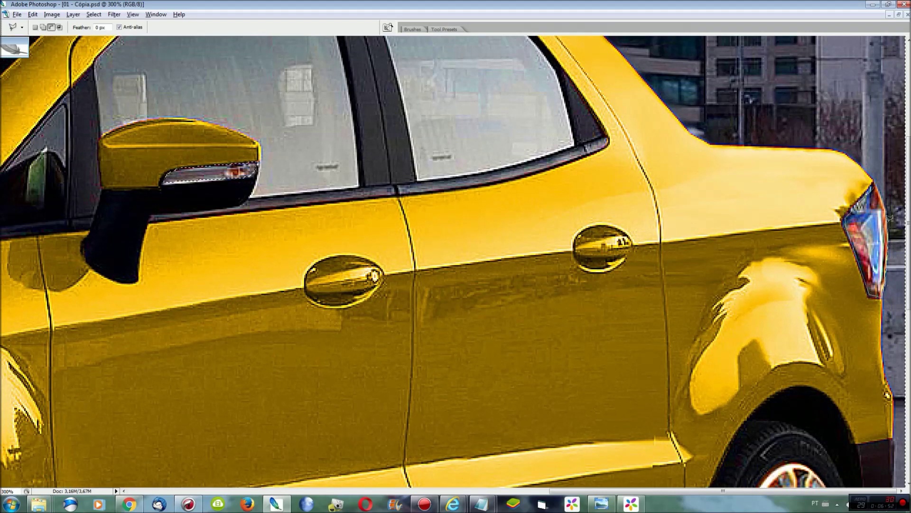
key("ctrl+0")
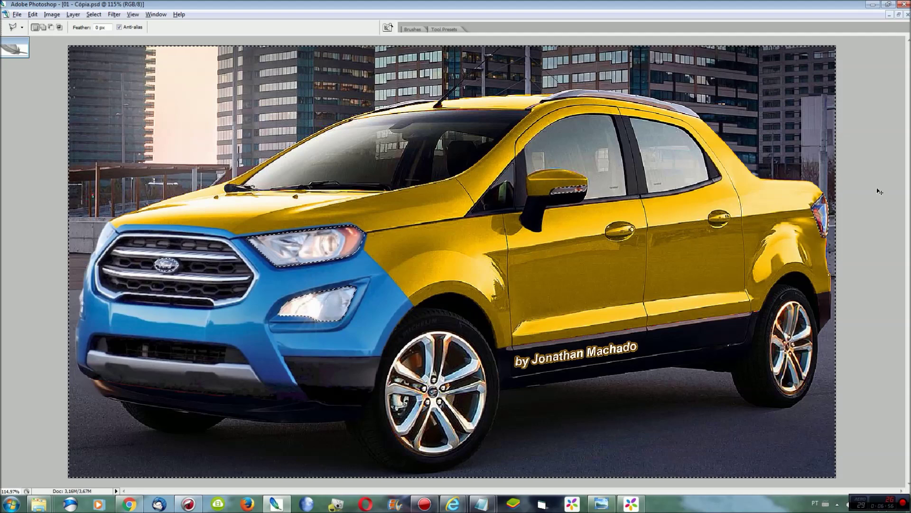
Reload the saved blue front outline as the selection and zoom in on the headlight and grille.
key("ctrl+d")
left_click(93, 15)
left_click(112, 163)
left_click(533, 147)
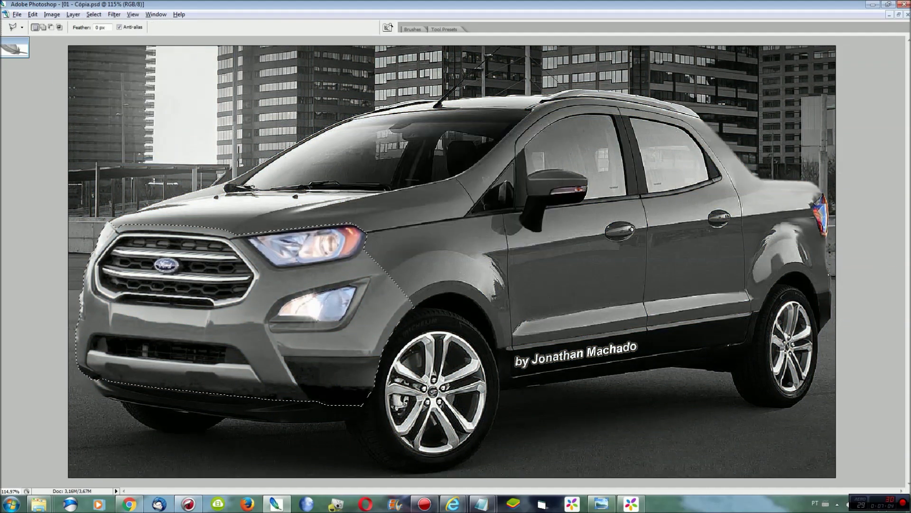
key("ctrl+plus")
key("ctrl+plus")
left_click_drag(60, 316, 569, 293)
scroll(569, 293, "down", 3)
Subtract the fog lamp and headlight from the front selection with the Polygonal Lasso.
left_click(608, 210, "alt")
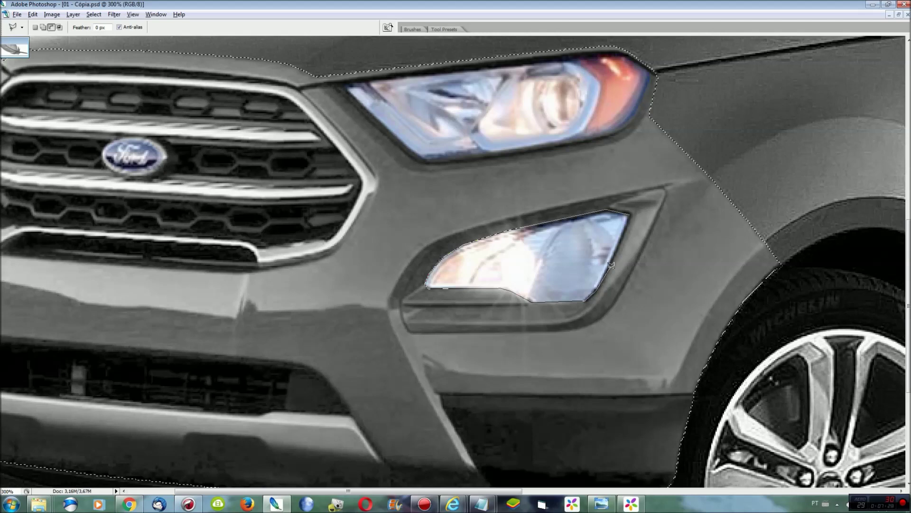
left_click(632, 214)
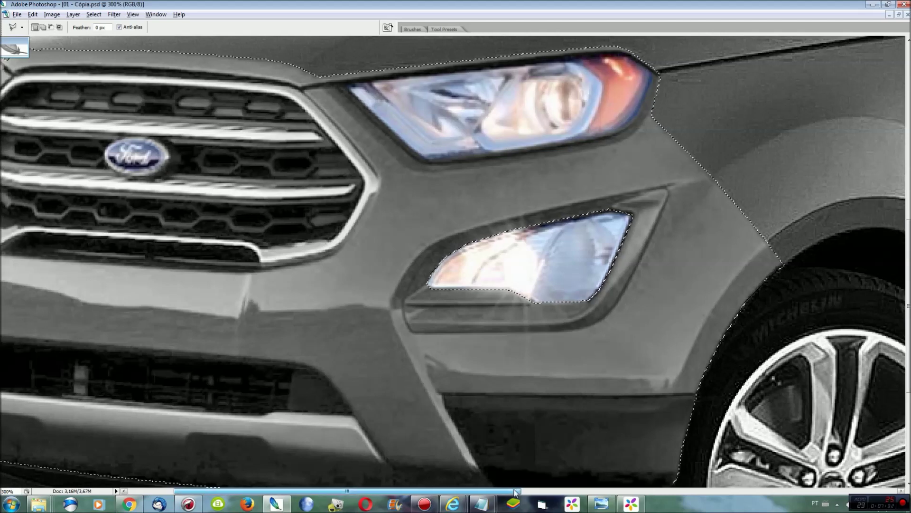
scroll(36, 195, "left", 3)
key("alt")
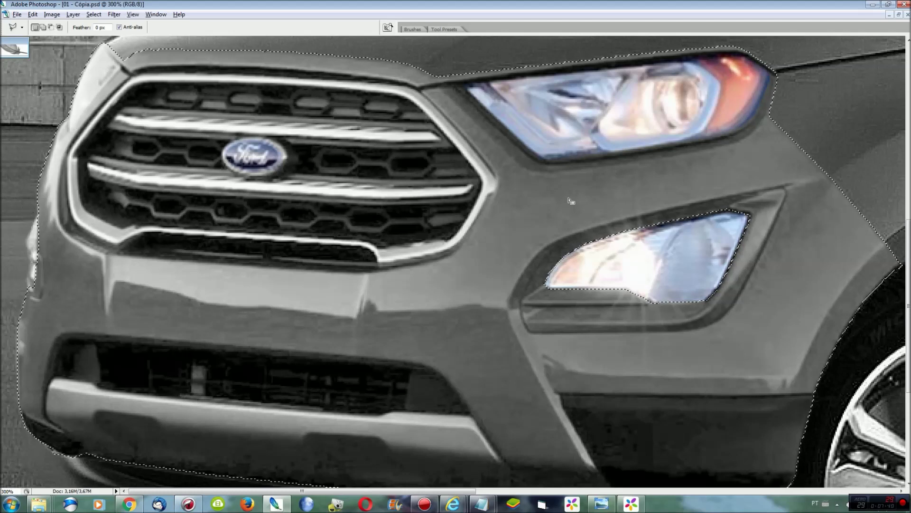
scroll(774, 124, "up", 2)
left_click(697, 105)
left_click(620, 208)
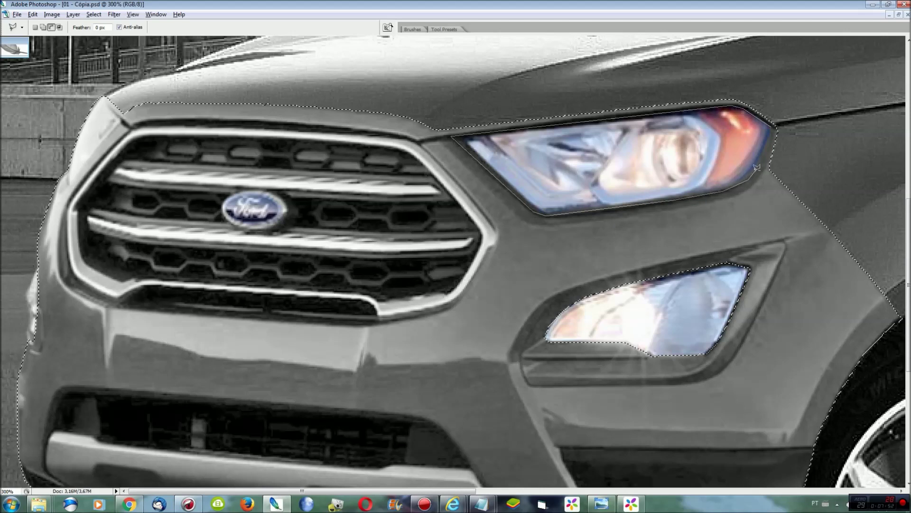
left_click(775, 128)
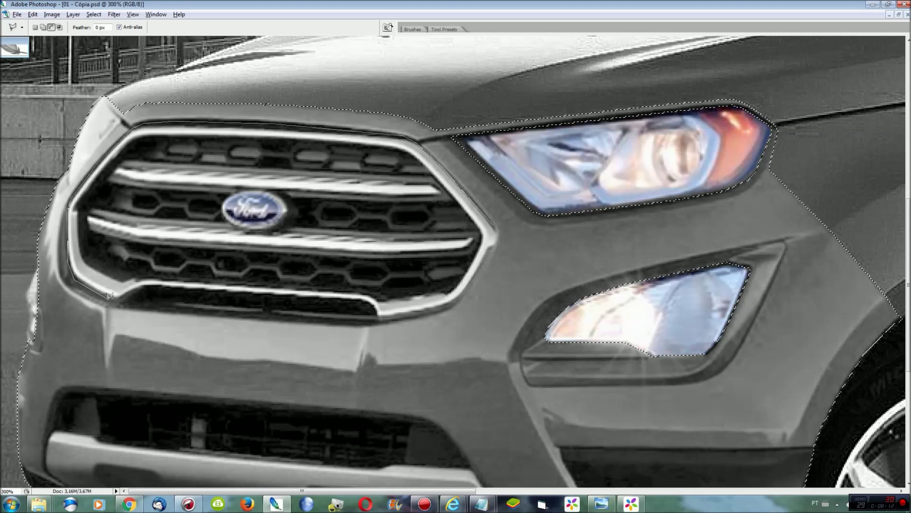
Cut the grille and lower air intake out of the selection, then view the whole car.
left_click(152, 294)
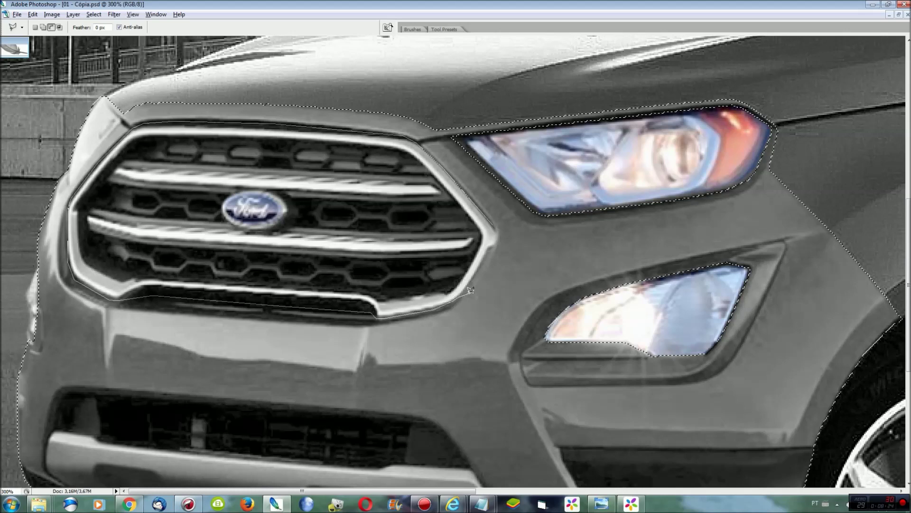
left_click(500, 231)
scroll(527, 233, "down", 3)
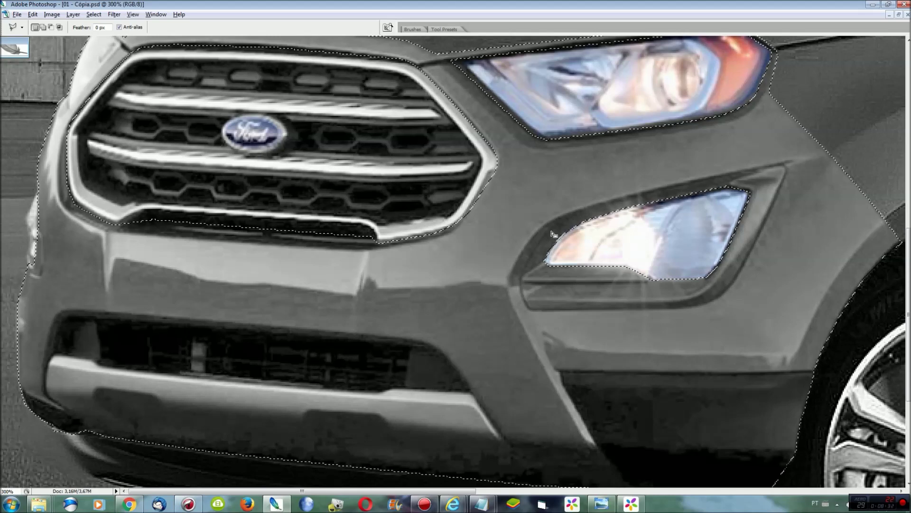
scroll(553, 234, "down", 3)
left_click(565, 424, "alt")
left_click(508, 365)
left_click(436, 273)
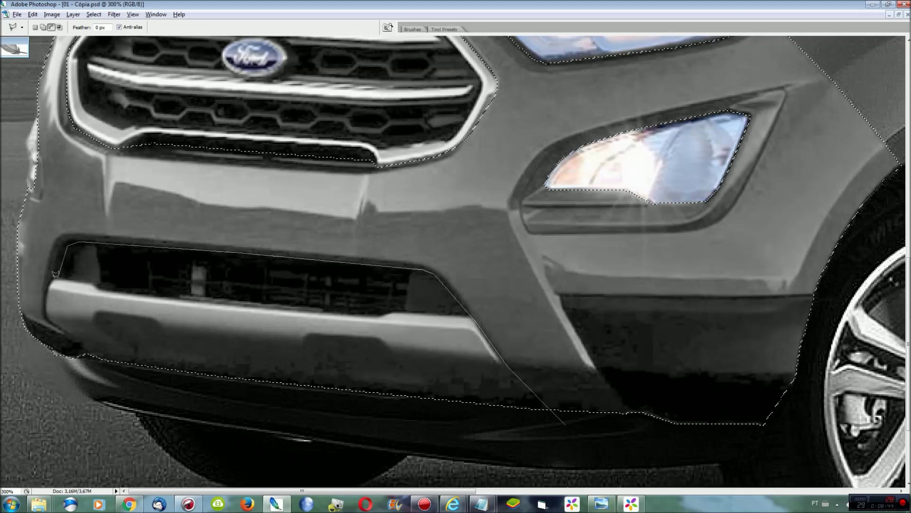
left_click(95, 353)
key("ctrl+0")
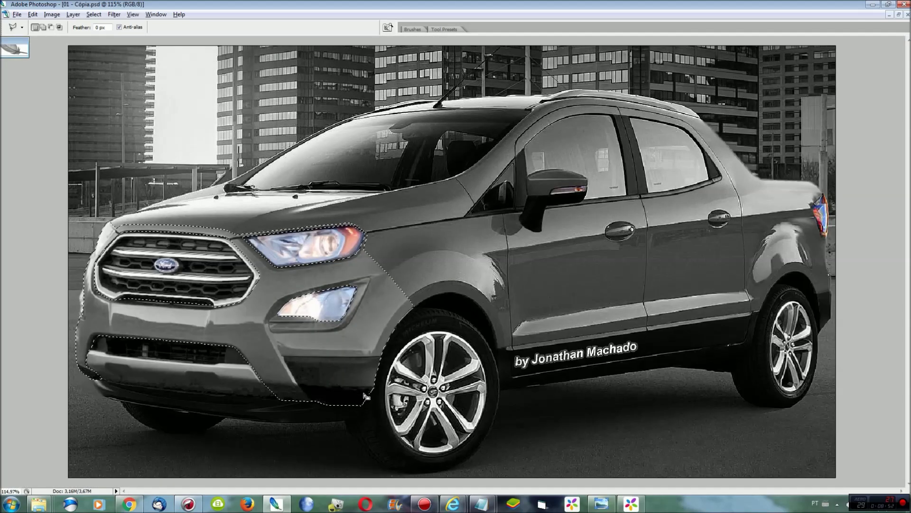
Save the front-panel selection as a channel named Front.
left_click(93, 14)
left_click(104, 171)
type("Front")
key("Return")
Darken the selected front panels to Lightness -19 and add a Levels adjustment layer.
key("ctrl+u")
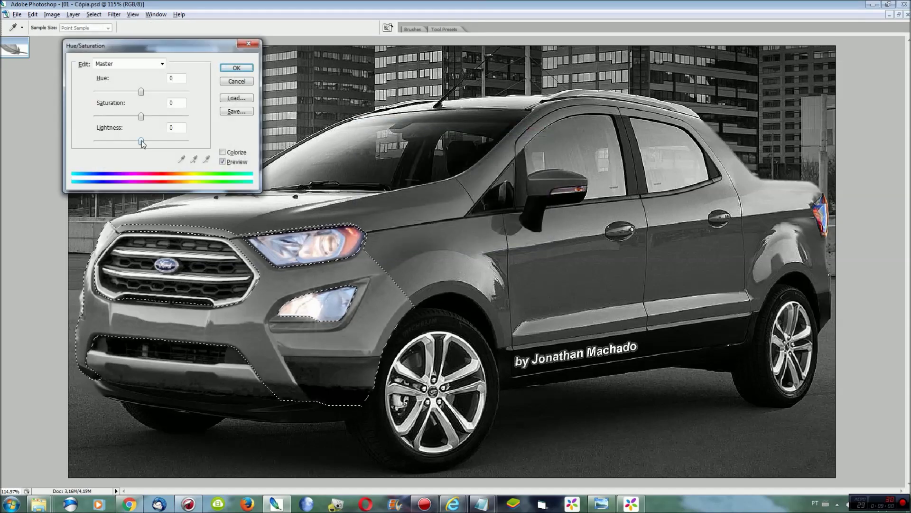
left_click_drag(142, 141, 132, 139)
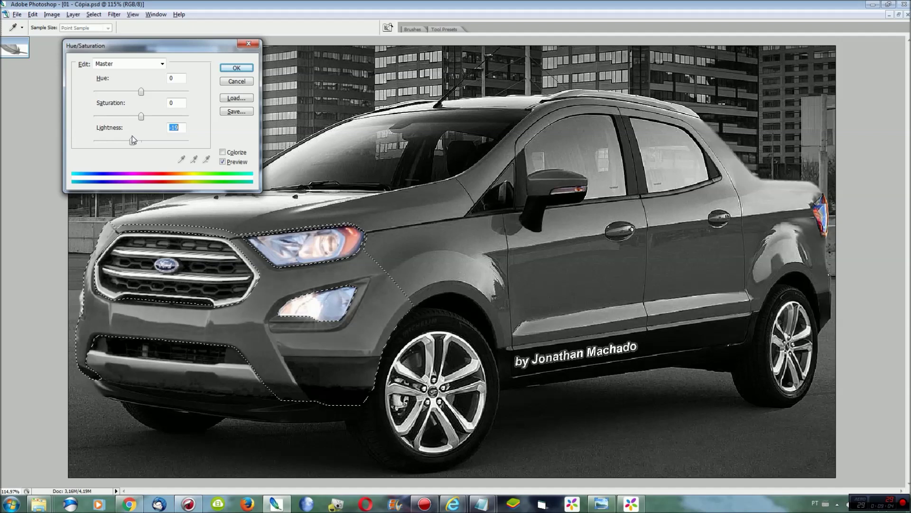
left_click(237, 67)
left_click(73, 15)
left_click(208, 89)
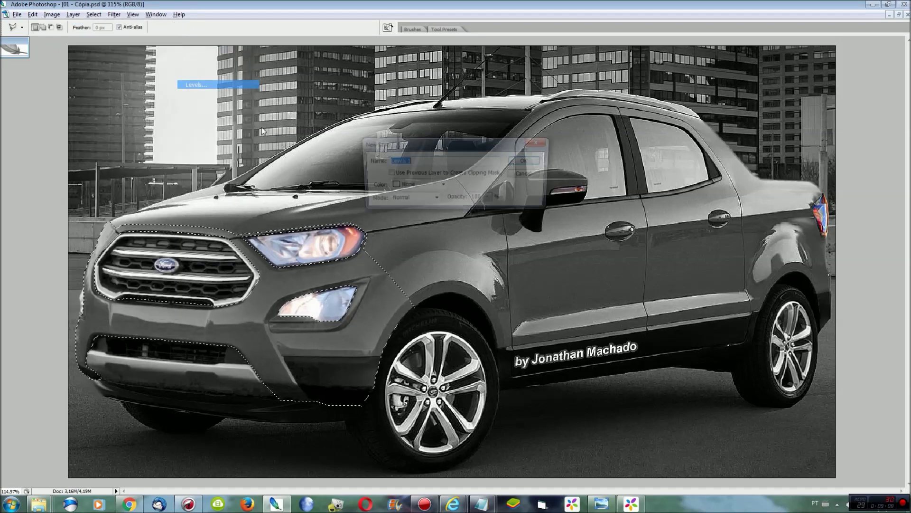
left_click(520, 163)
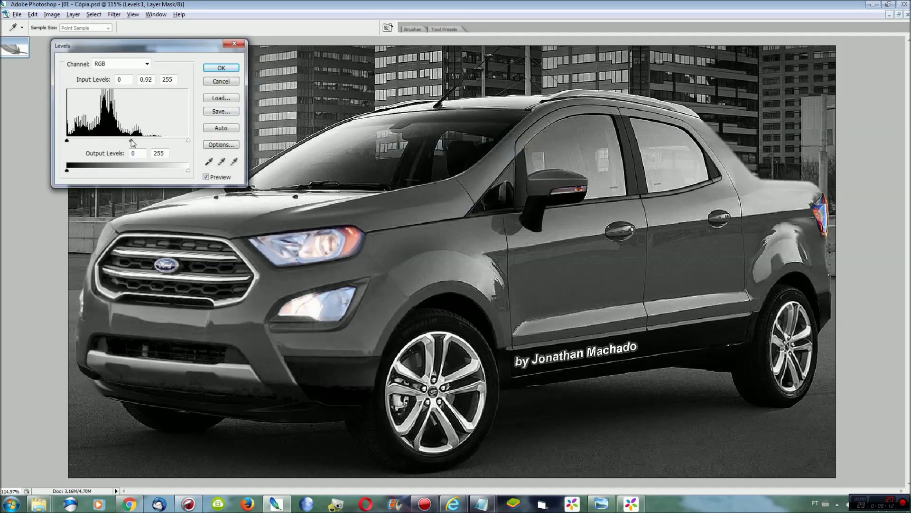
left_click(221, 68)
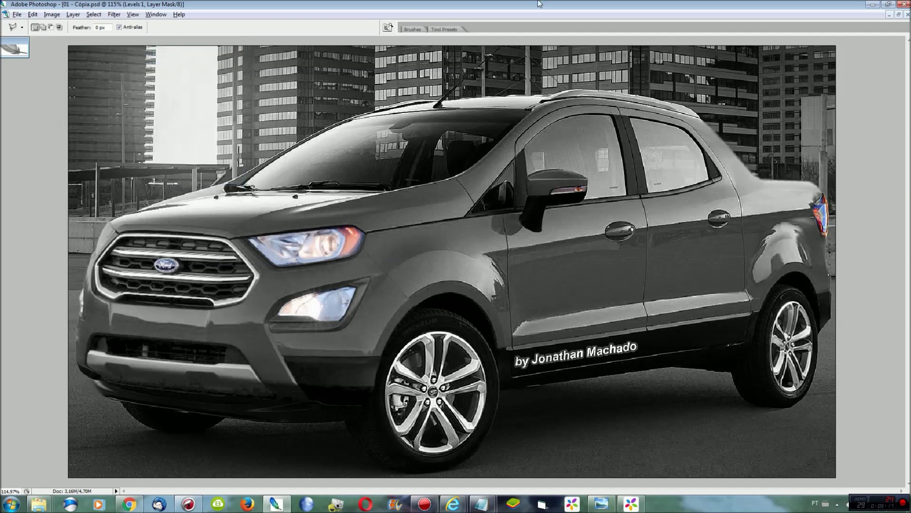
Begin loading a saved selection and open the channel list.
left_click(94, 15)
left_click(114, 163)
left_click(497, 169)
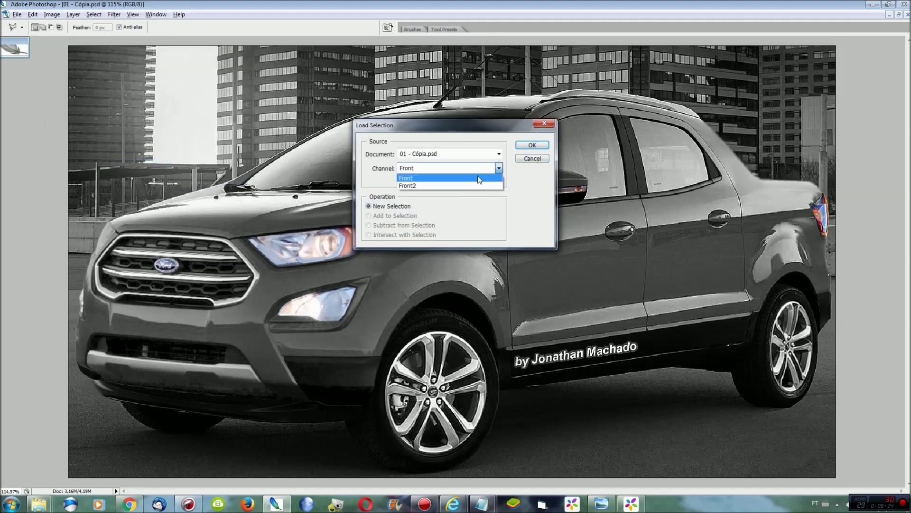
Load the Front channel selection and refine its outline near the grille.
left_click(532, 144)
key("ctrl+plus")
key("ctrl+plus")
key("ctrl+plus")
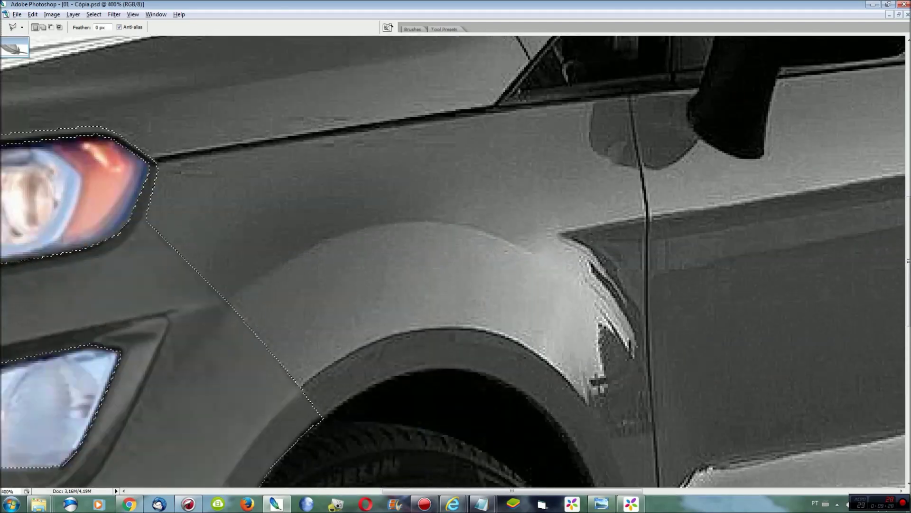
left_click_drag(610, 490, 357, 490)
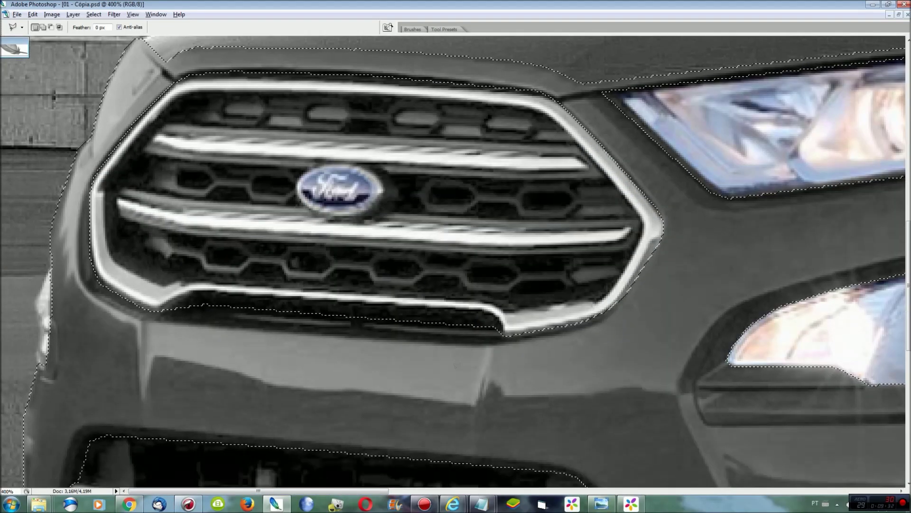
scroll(364, 168, "up", 2)
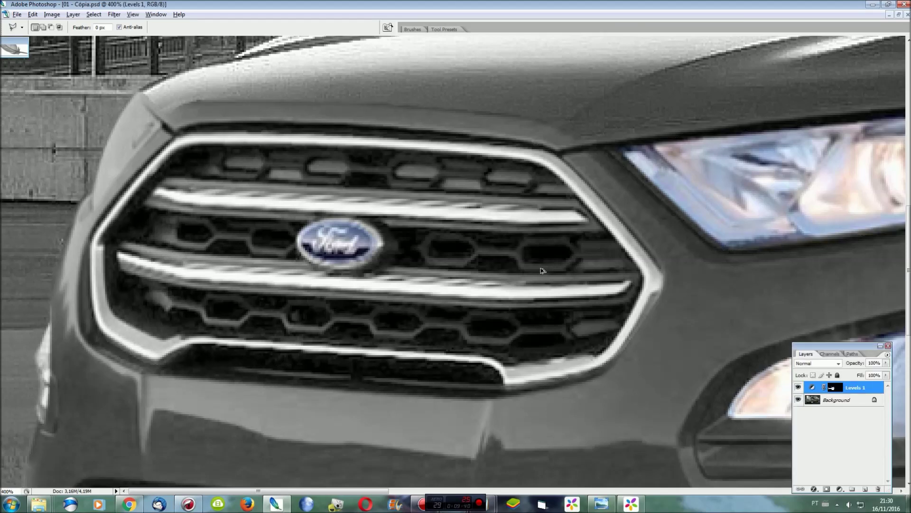
left_click(159, 124)
double_click(79, 113)
key("Delete")
key("Return")
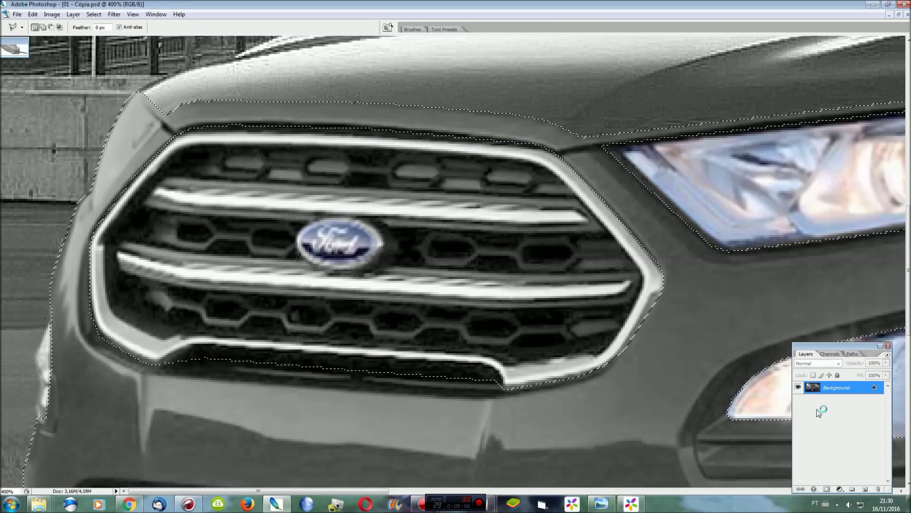
Undo the Levels 1 darkening and fit the whole image on screen.
key("ctrl+alt+z")
key("ctrl+alt+z")
key("ctrl+alt+z")
left_click(134, 91, "alt")
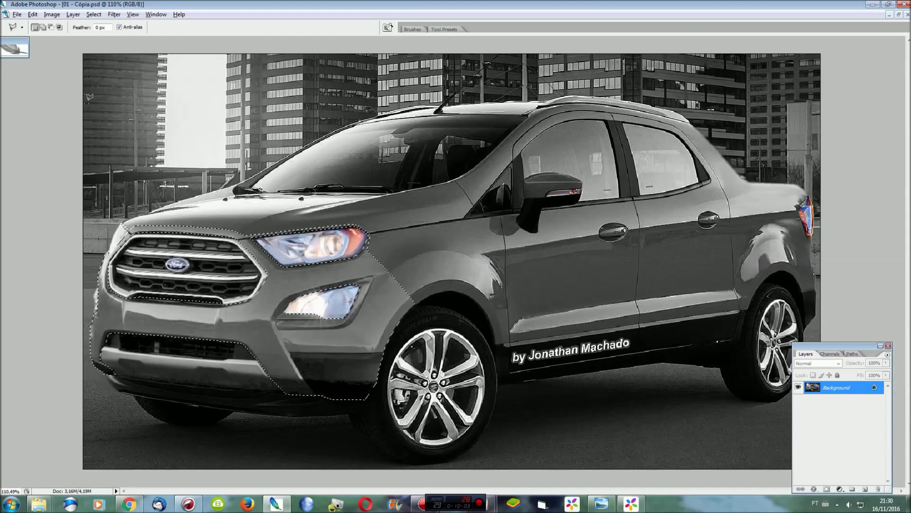
key("ctrl+0")
left_click(93, 15)
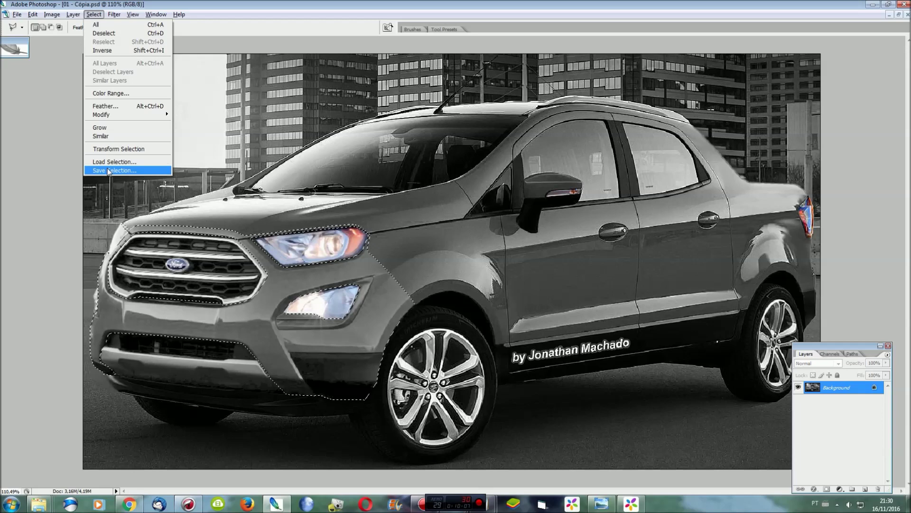
Save the refined selection as Front and lower its Lightness to -5.
left_click(119, 173)
type("Front")
key("Return")
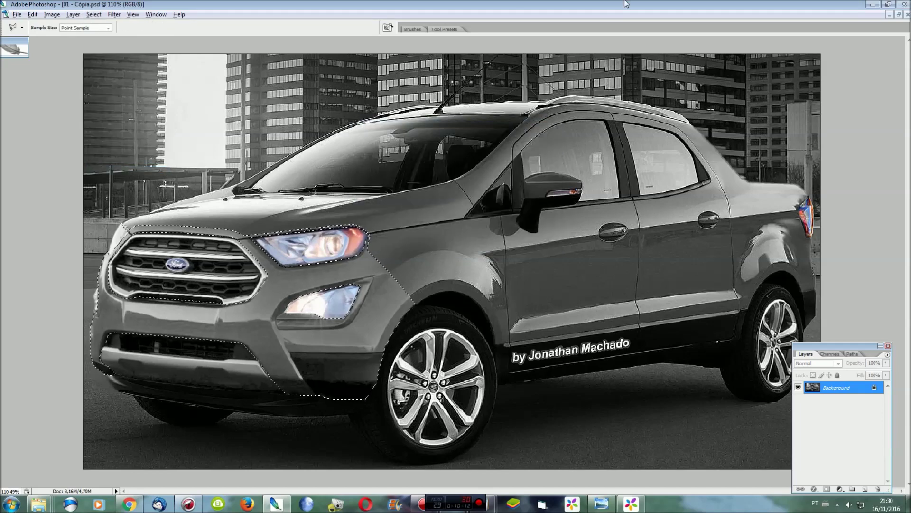
key("ctrl+u")
left_click_drag(141, 141, 139, 141)
left_click(236, 81)
Add a Levels layer with midtone 0.92 and merge it into the Background.
left_click(73, 14)
left_click(195, 85)
key("Return")
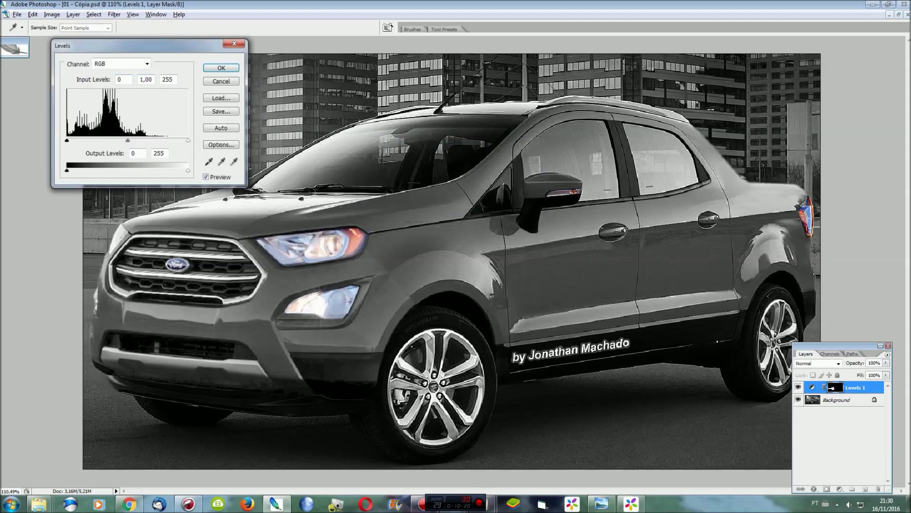
left_click_drag(129, 141, 133, 142)
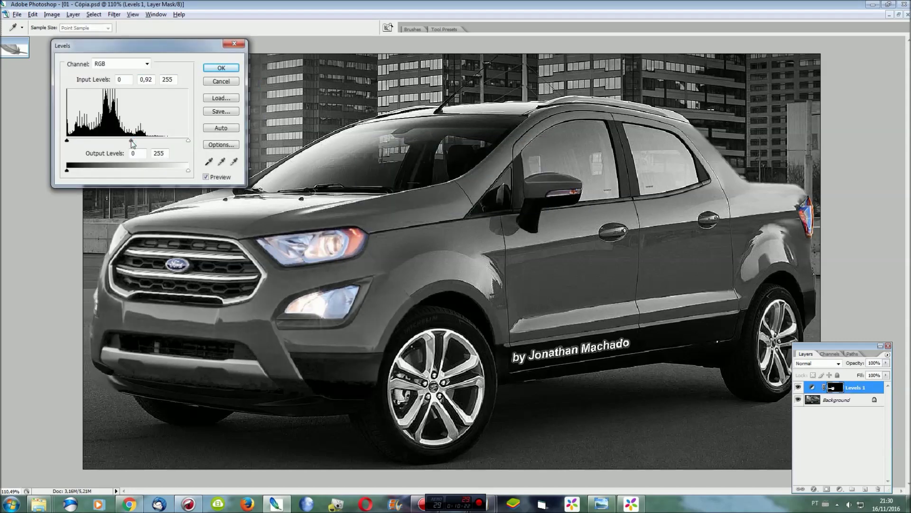
left_click(221, 68)
key("l")
Reselect the front panels and zoom in on the fog lamp and bumper.
key("ctrl+e")
left_click(94, 14)
left_click(102, 38)
key("F7")
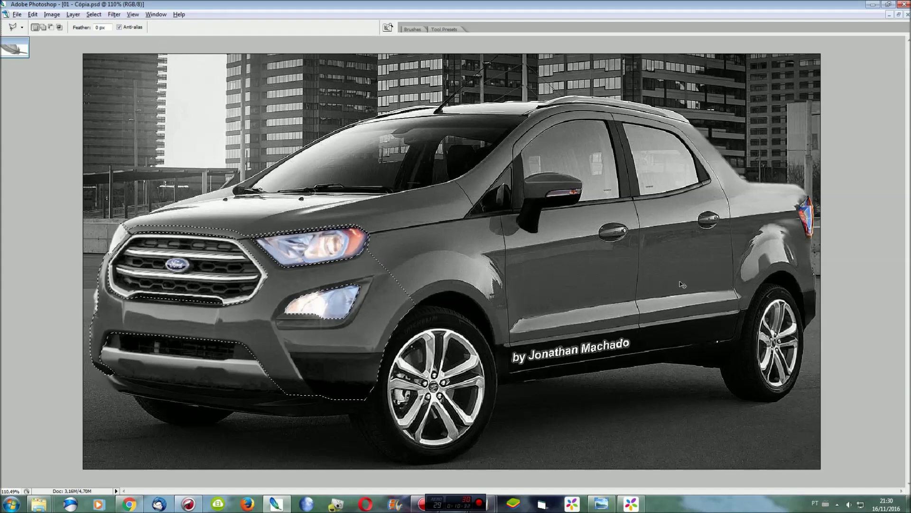
key("ctrl+plus")
key("ctrl+plus")
scroll(640, 380, "down", 3)
left_click_drag(603, 495, 462, 495)
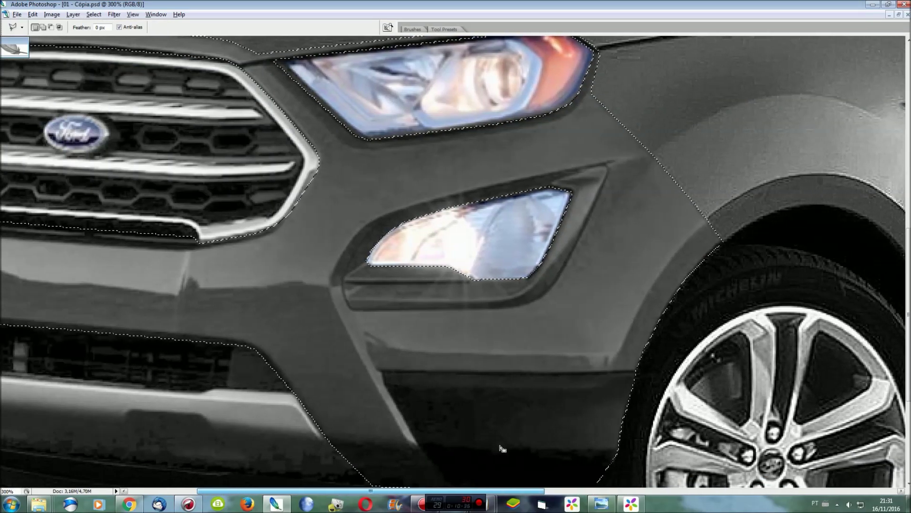
Subtract the dark lower bumper from the selection and finish its lower-left edge.
scroll(462, 379, "down", 1)
left_click(669, 329, "alt")
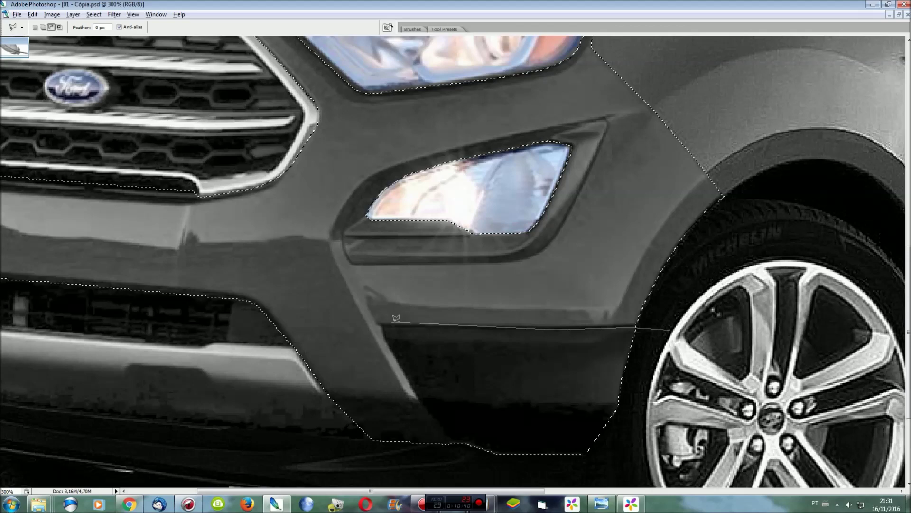
left_click(385, 328)
left_click(451, 442)
double_click(662, 459)
scroll(617, 495, "left", 1)
scroll(617, 494, "left", 1)
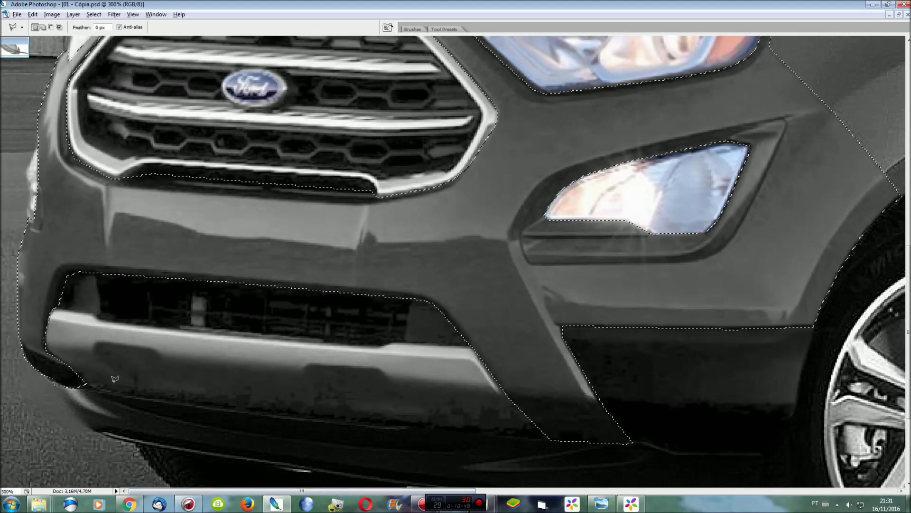
left_click(19, 341)
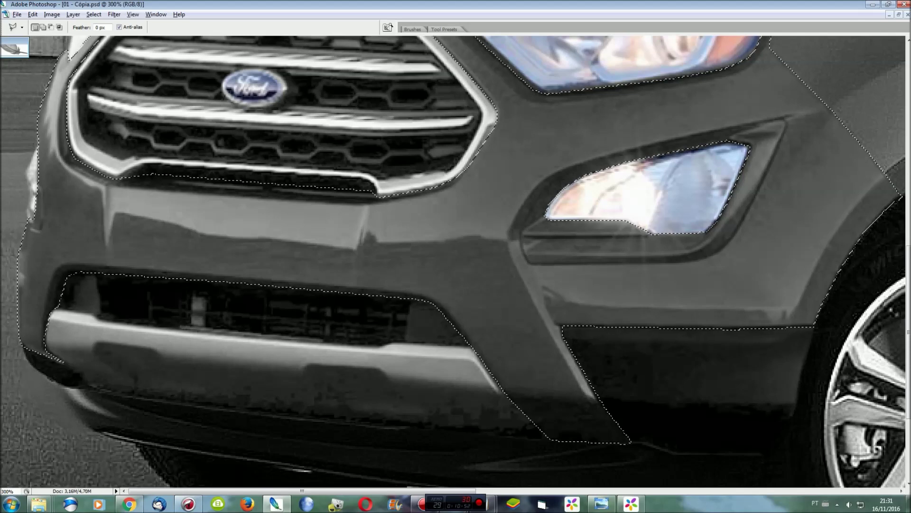
Trace the body outline from the front wheel arch to the rear wheel arch.
left_click_drag(412, 491, 565, 492)
scroll(478, 209, "up", 2)
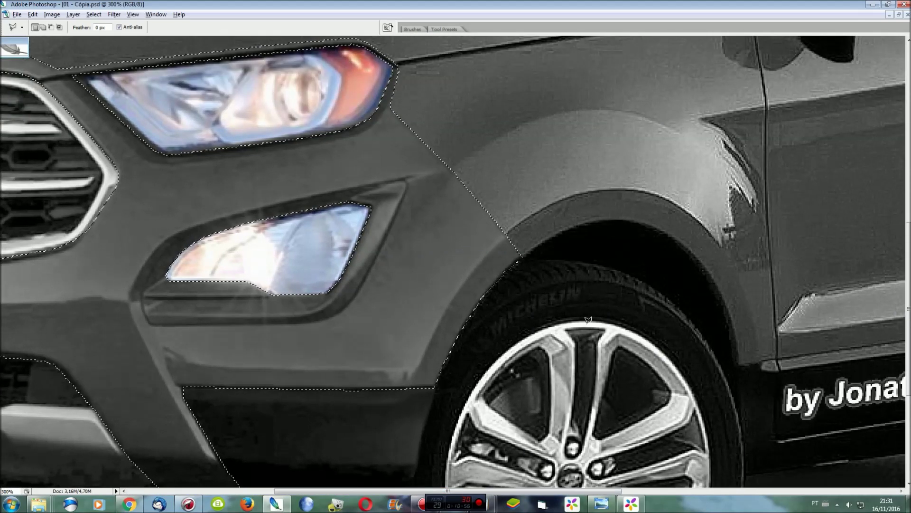
key("ctrl+plus")
left_click(477, 213)
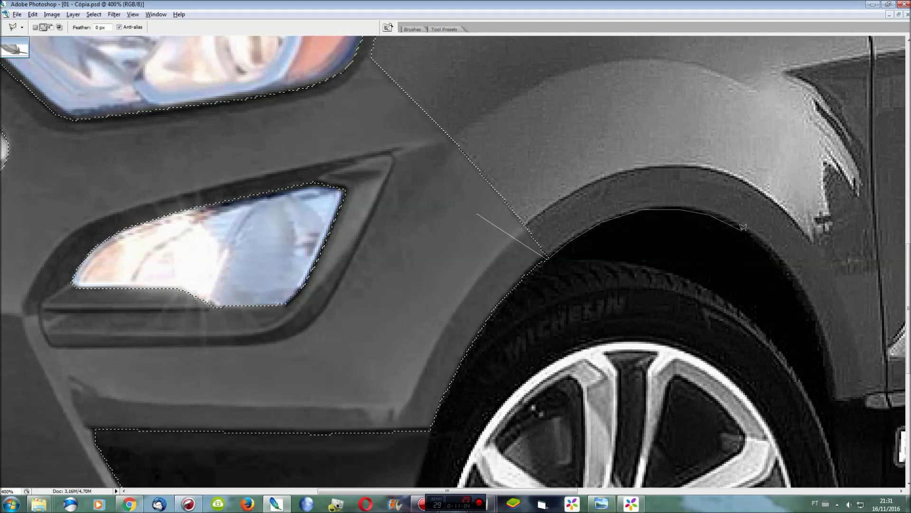
left_click(796, 285)
left_click(829, 399)
scroll(829, 399, "right", 5)
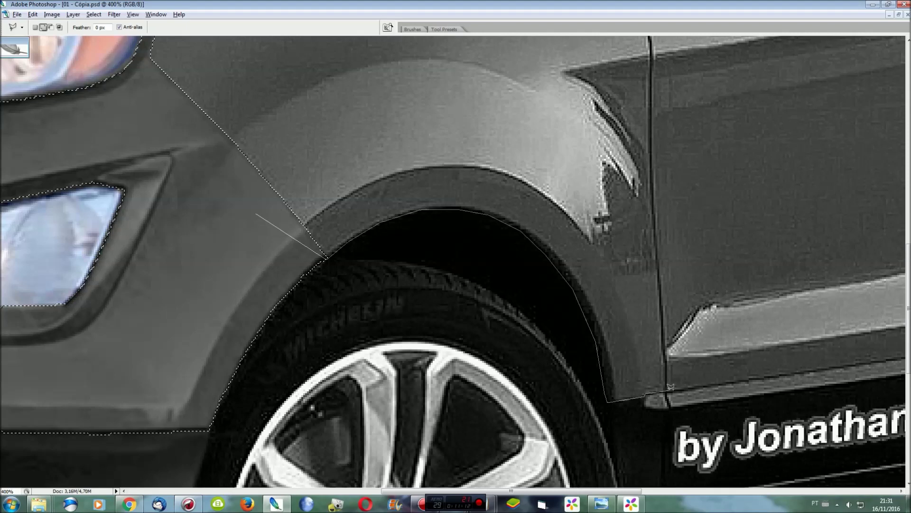
scroll(669, 387, "right", 5)
scroll(669, 387, "right", 5)
scroll(882, 145, "right", 5)
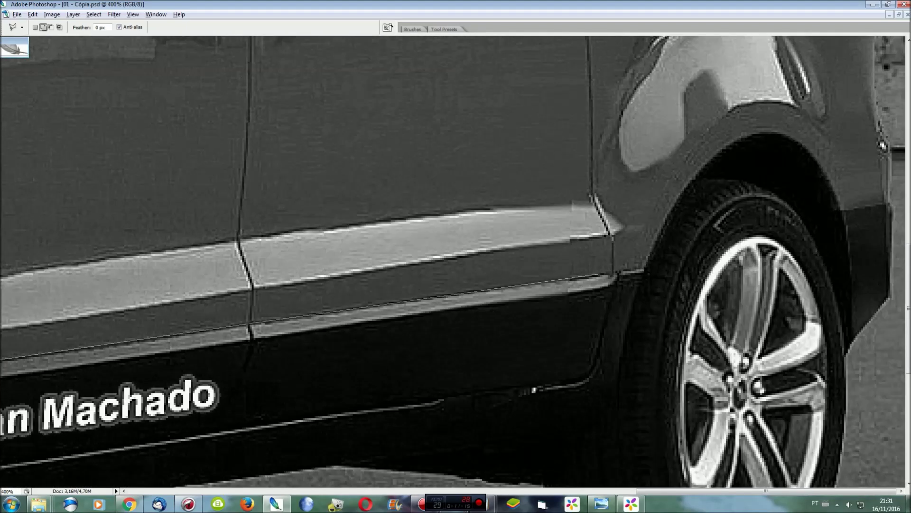
left_click(642, 269)
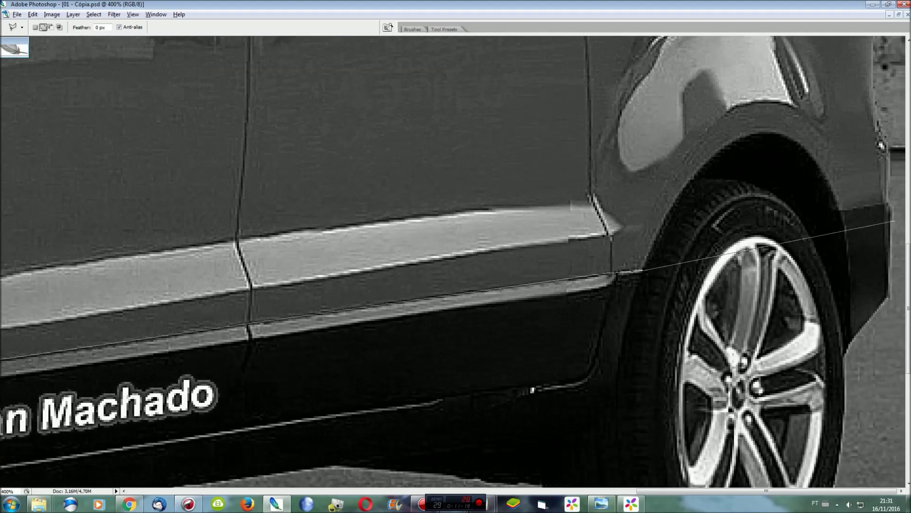
left_click(888, 203)
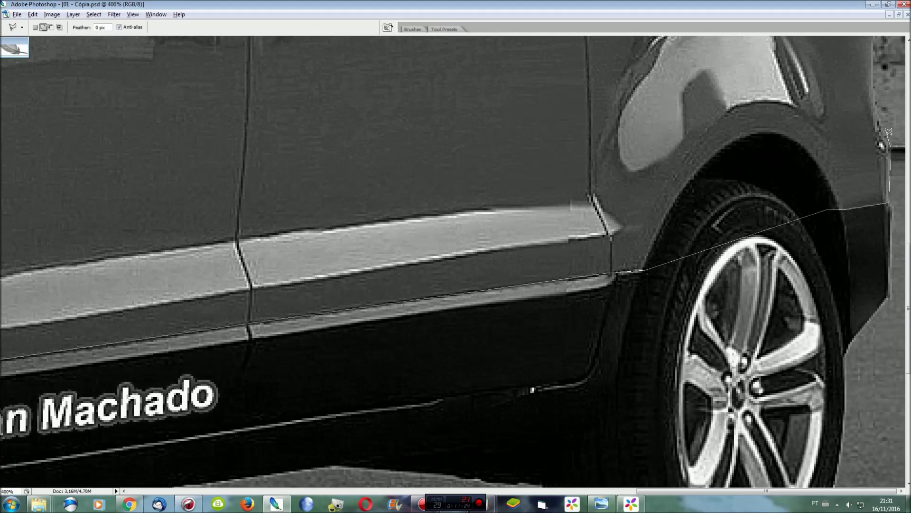
Continue the outline up the tail-light edge and along the rear roofline.
scroll(889, 135, "up", 10)
scroll(878, 341, "down", 5)
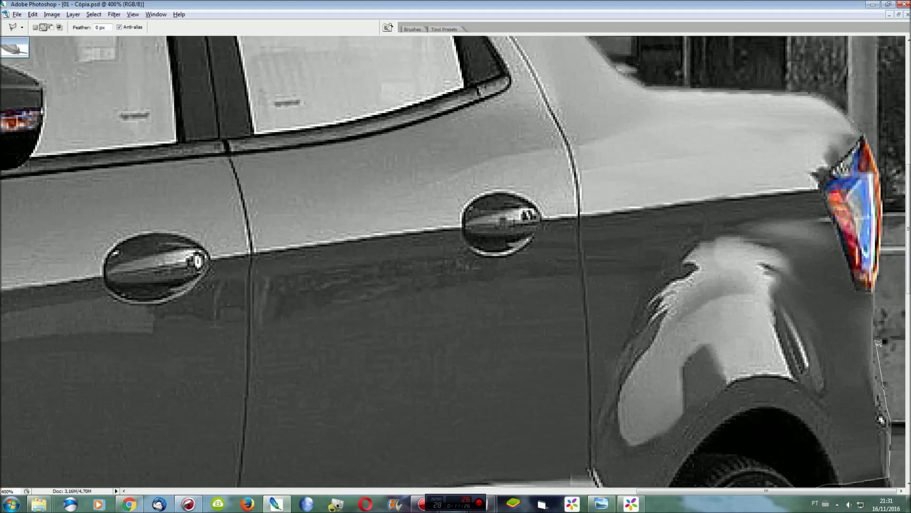
left_click(858, 287)
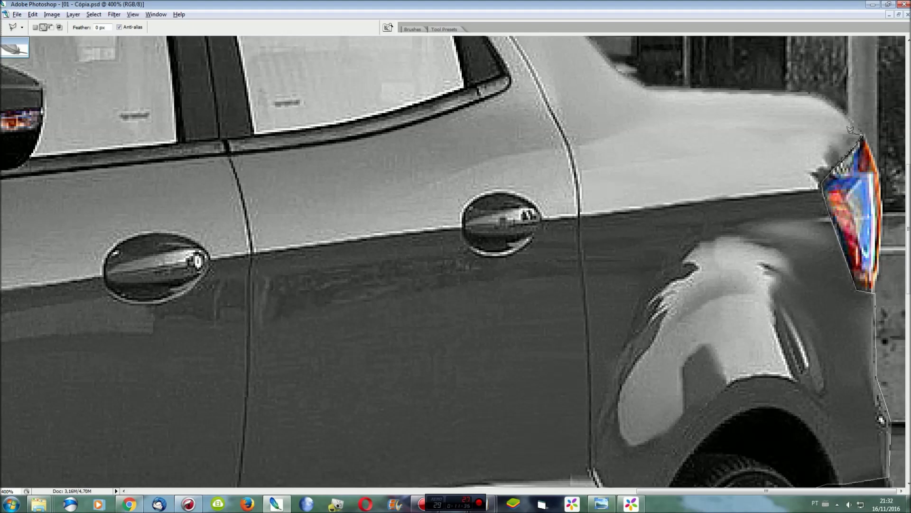
scroll(853, 129, "up", 6)
scroll(862, 219, "down", 4)
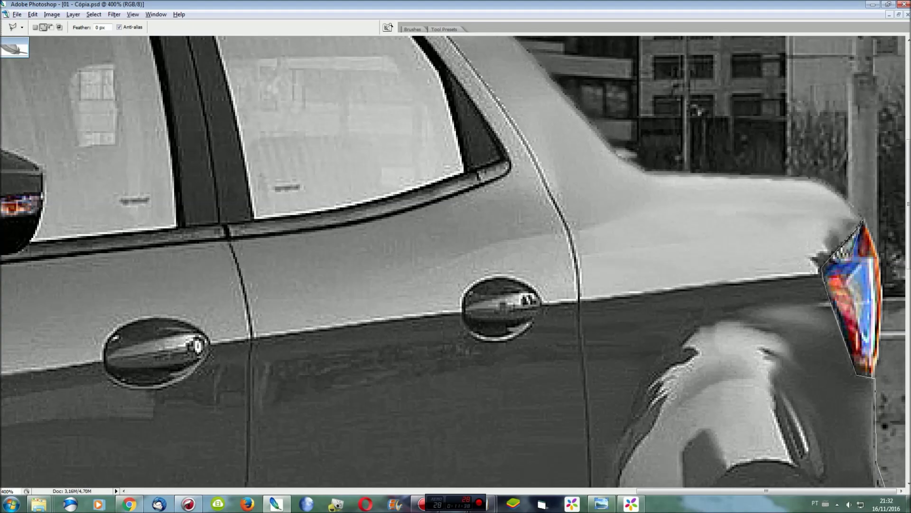
left_click(811, 174)
left_click(626, 156)
scroll(527, 47, "up", 4)
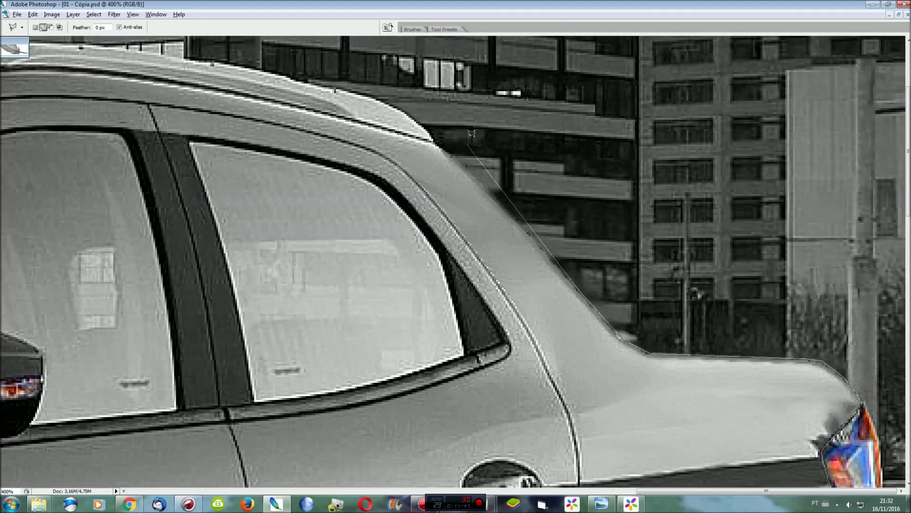
left_click(522, 222)
left_click(433, 138)
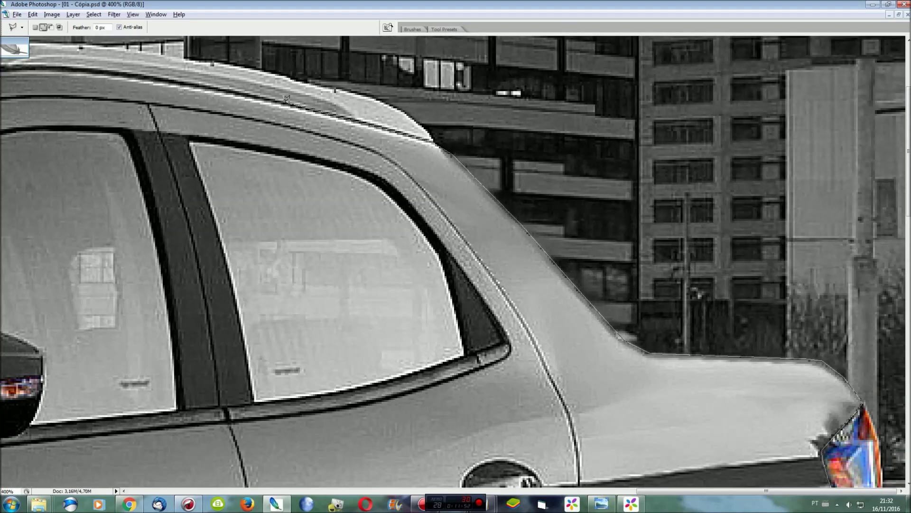
Extend the outline across the roof corner to the lower windshield edge.
scroll(167, 78, "left", 5)
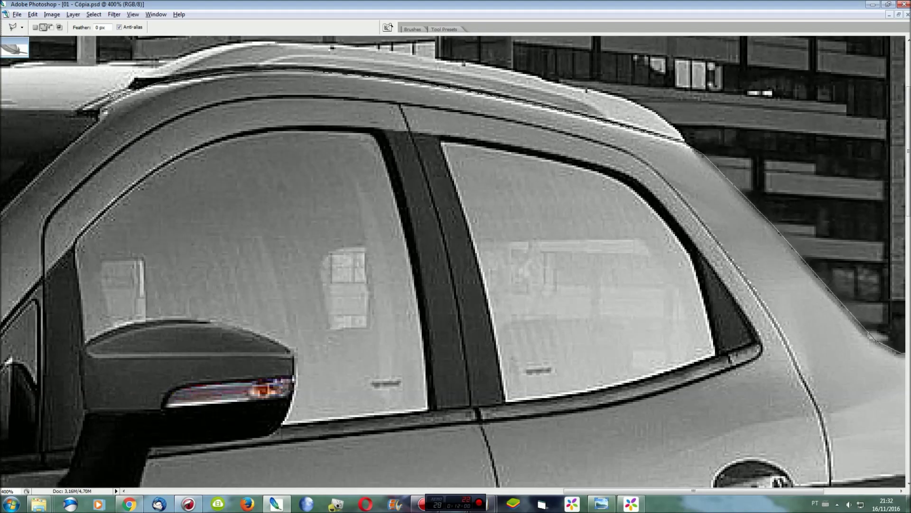
left_click(97, 114)
scroll(97, 114, "left", 5)
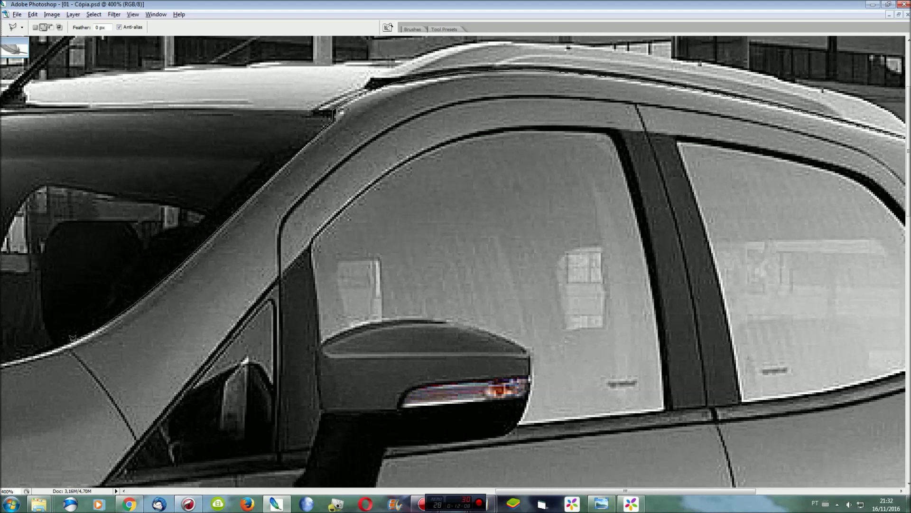
left_click_drag(72, 338, 409, 356)
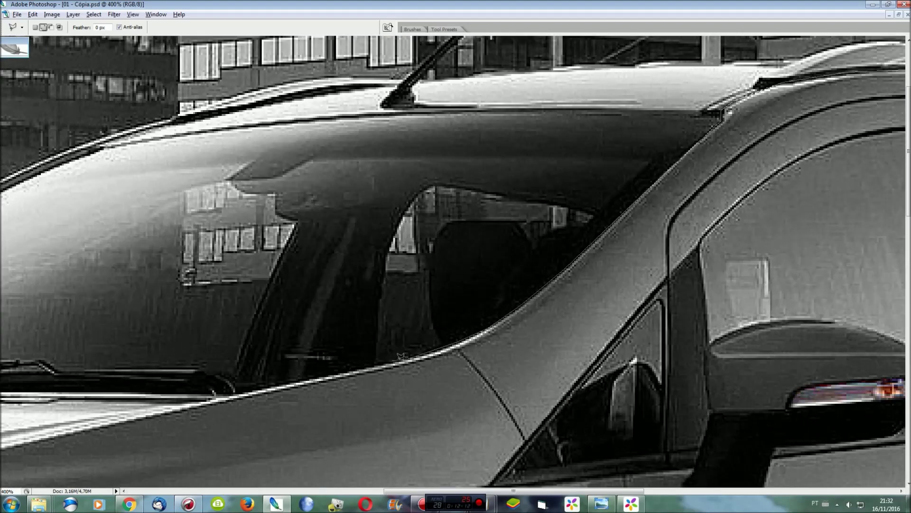
left_click(233, 393)
scroll(233, 393, "left", 6)
scroll(17, 441, "left", 6)
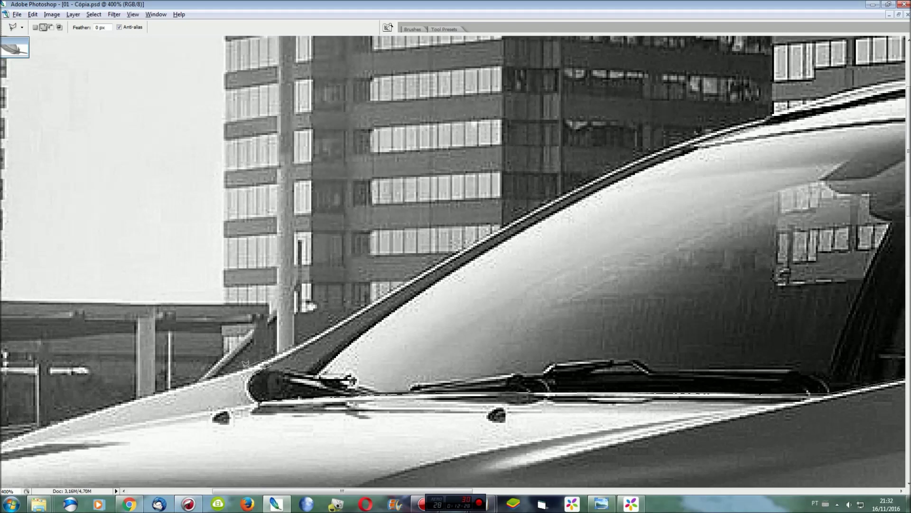
scroll(91, 408, "left", 6)
scroll(90, 409, "down", 8)
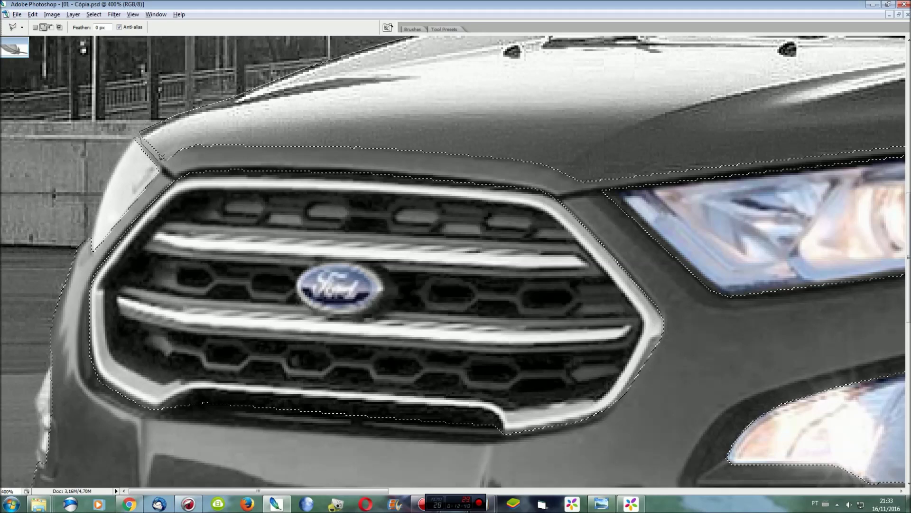
Continue the body outline with points along the hood edge.
left_click(205, 152)
left_click(473, 160)
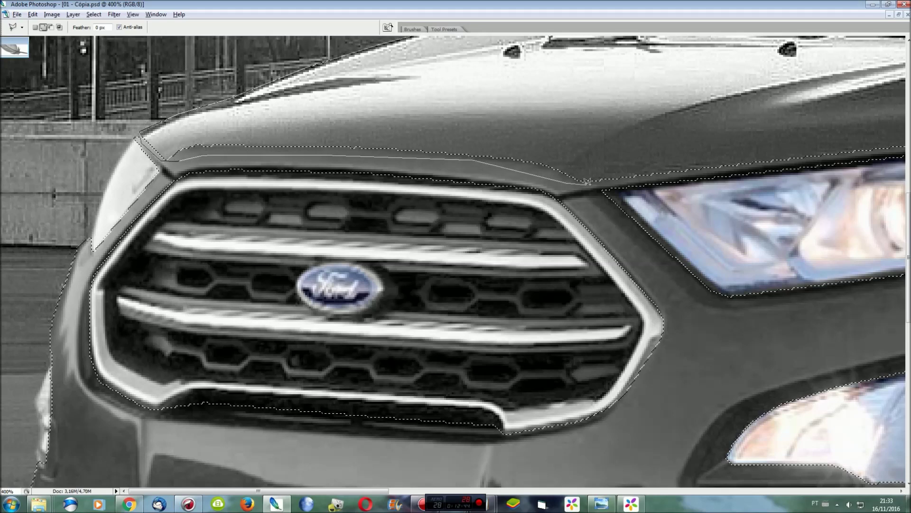
scroll(673, 179, "right", 4)
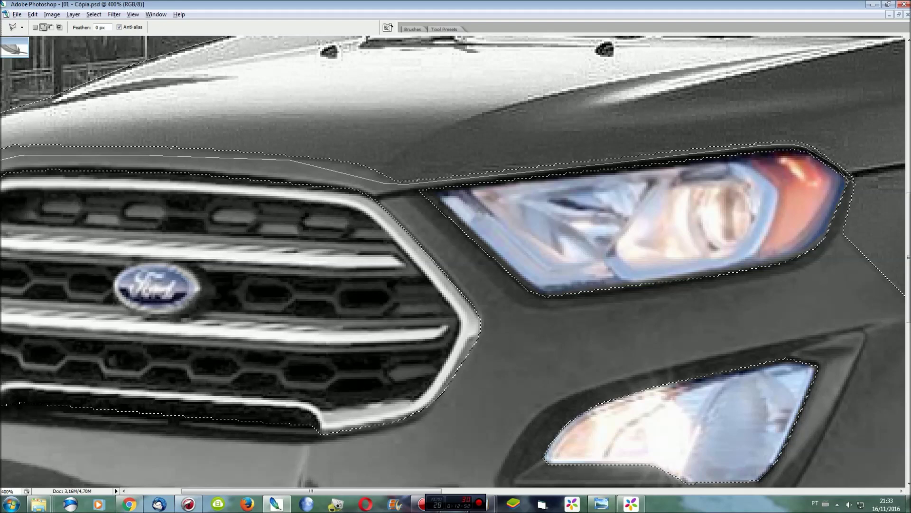
scroll(837, 228, "right", 8)
scroll(560, 337, "up", 1)
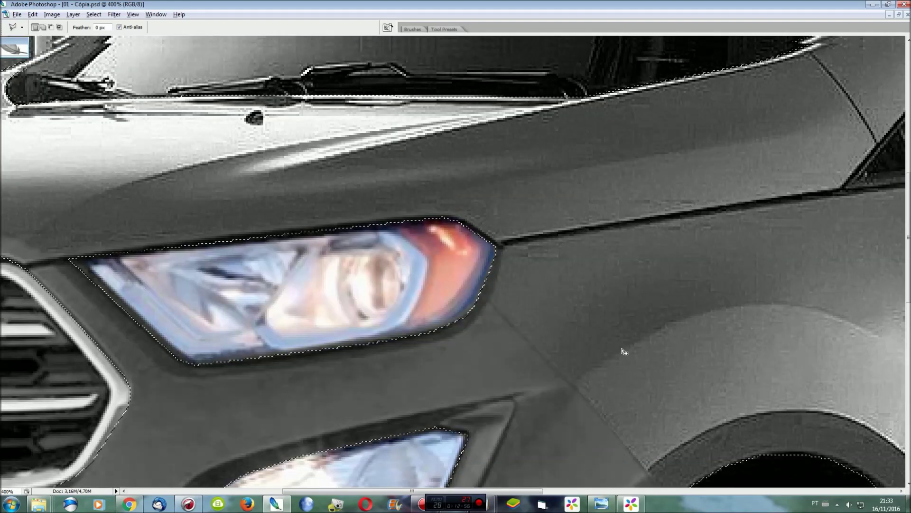
scroll(617, 349, "up", 3)
scroll(624, 352, "up", 1)
scroll(625, 352, "left", 4)
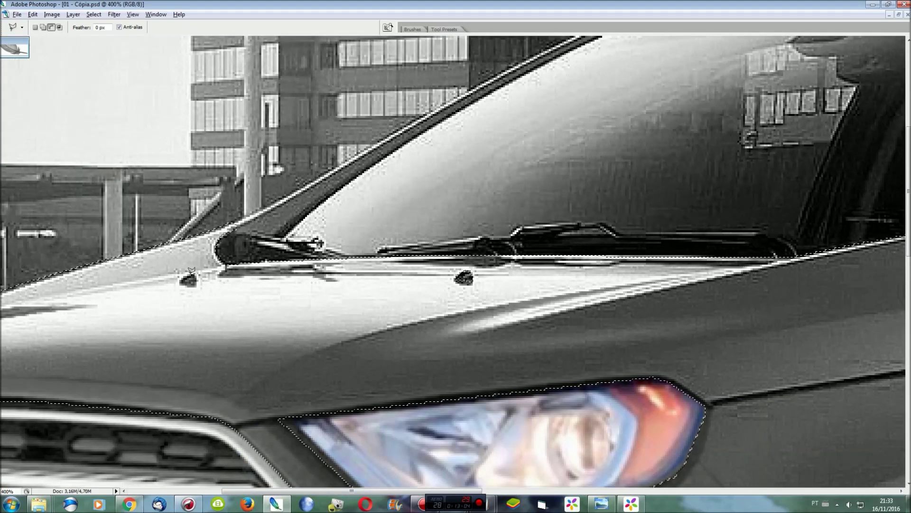
scroll(194, 272, "up", 3)
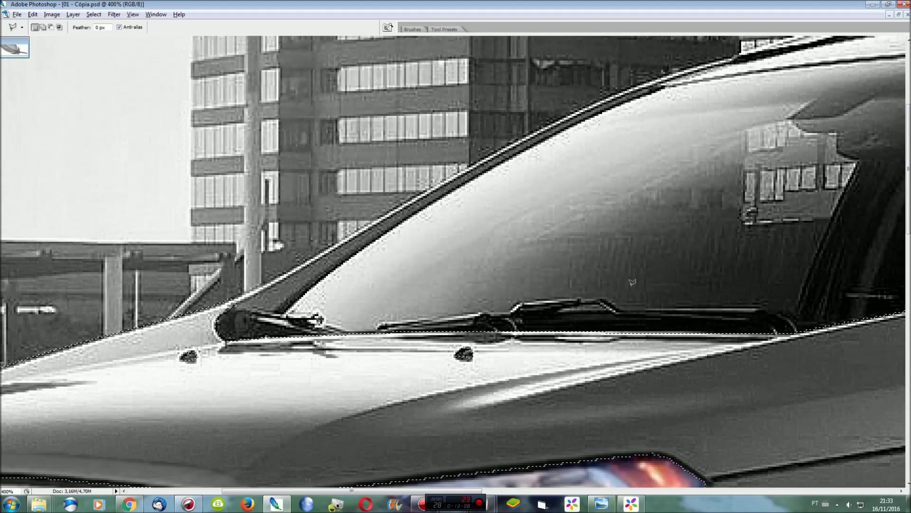
scroll(195, 272, "up", 4)
left_click_drag(405, 491, 606, 495)
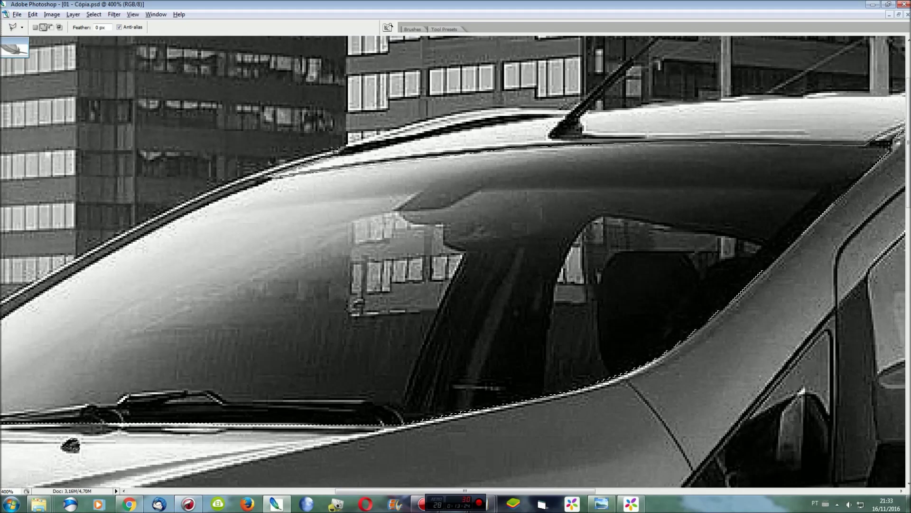
Close the outline at the windshield base and roof into a selection, then fit the car on screen.
left_click(336, 150)
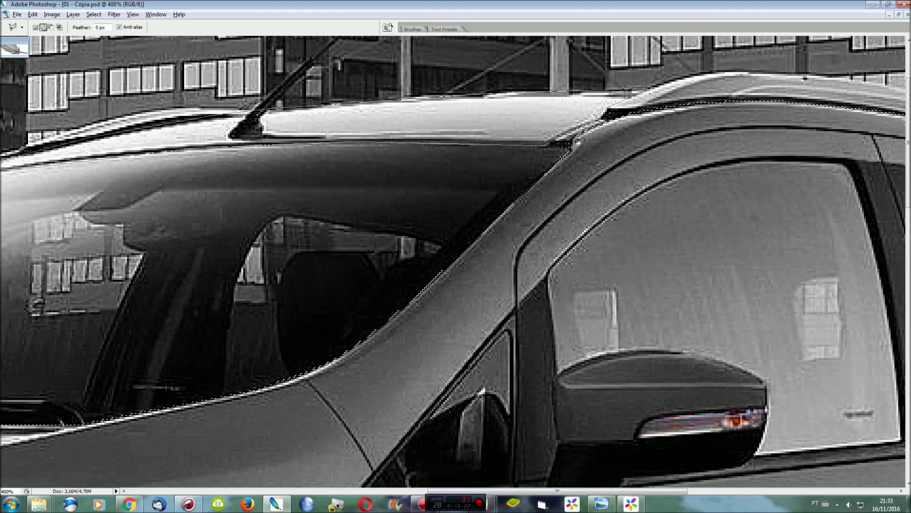
double_click(528, 86)
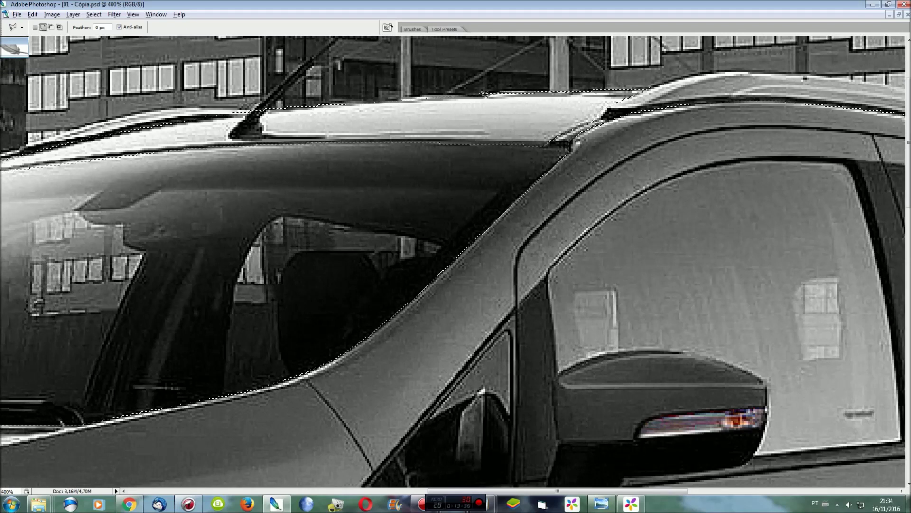
left_click(321, 103)
key("alt")
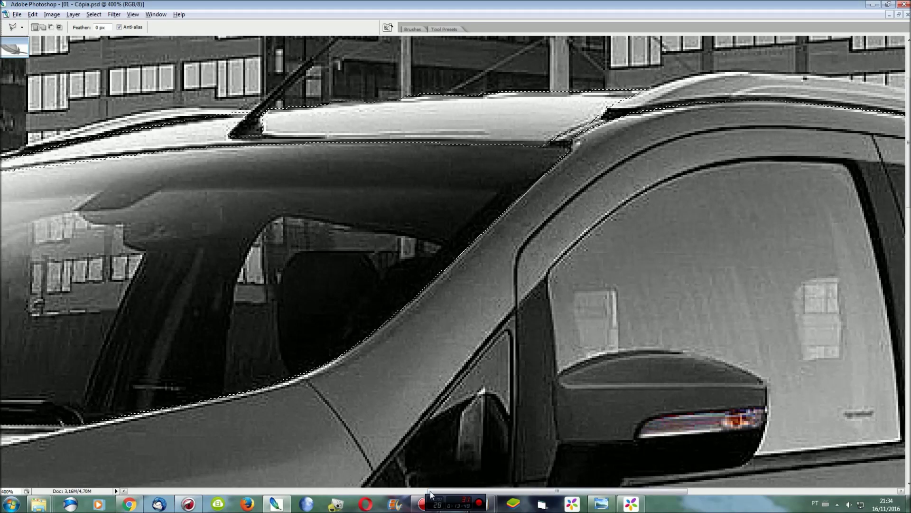
scroll(390, 202, "left", 5)
key("shift")
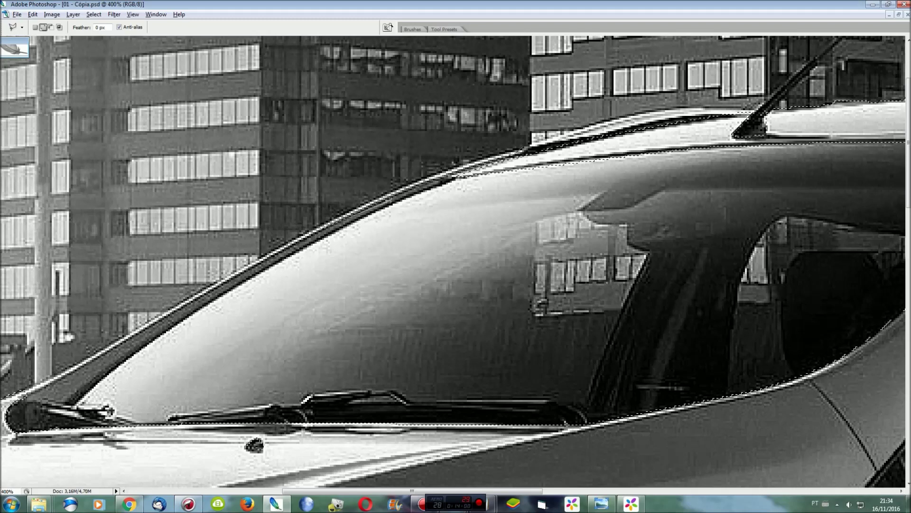
key("shift")
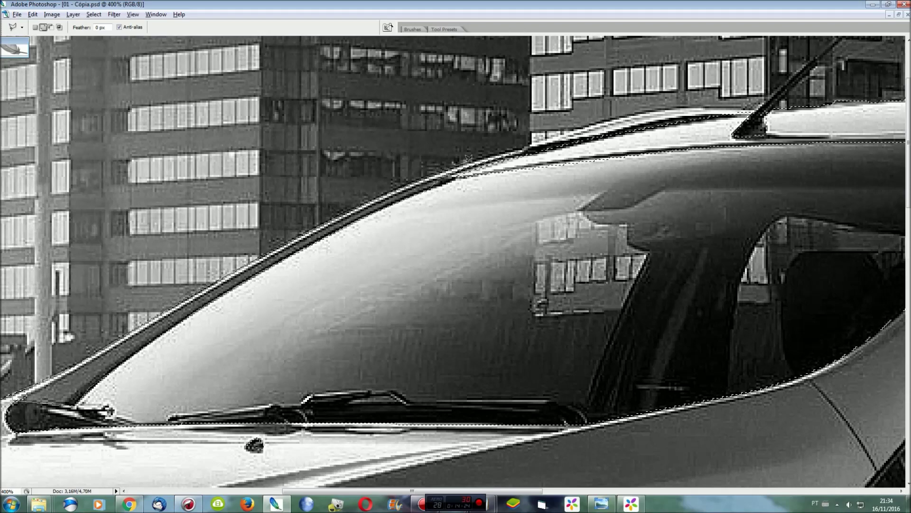
key("ctrl+0")
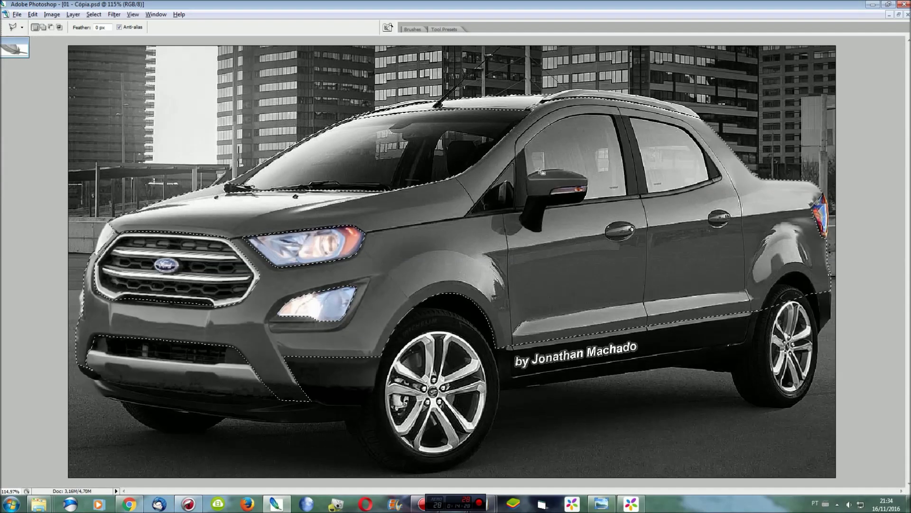
Zoom in on the front fender and close the outline around the window and side mirror.
key("ctrl+plus")
key("ctrl+plus")
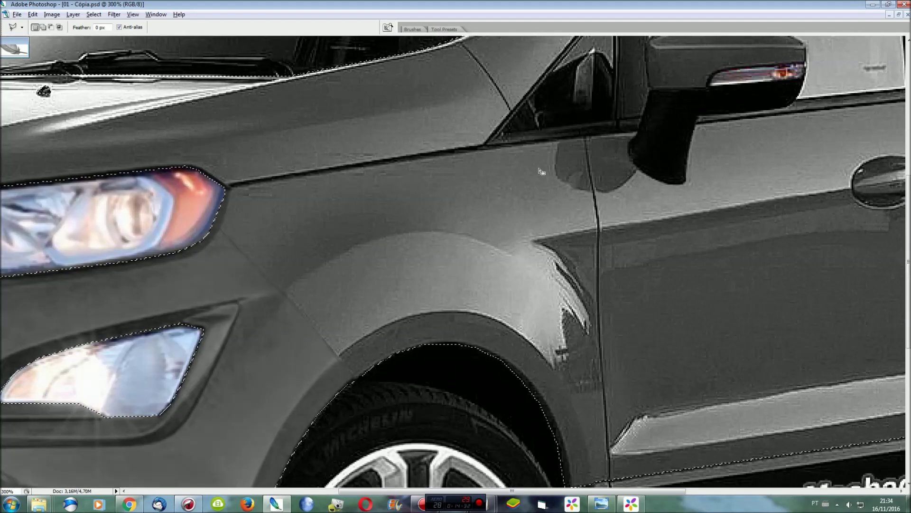
left_click_drag(660, 490, 871, 490)
scroll(855, 283, "down", 2)
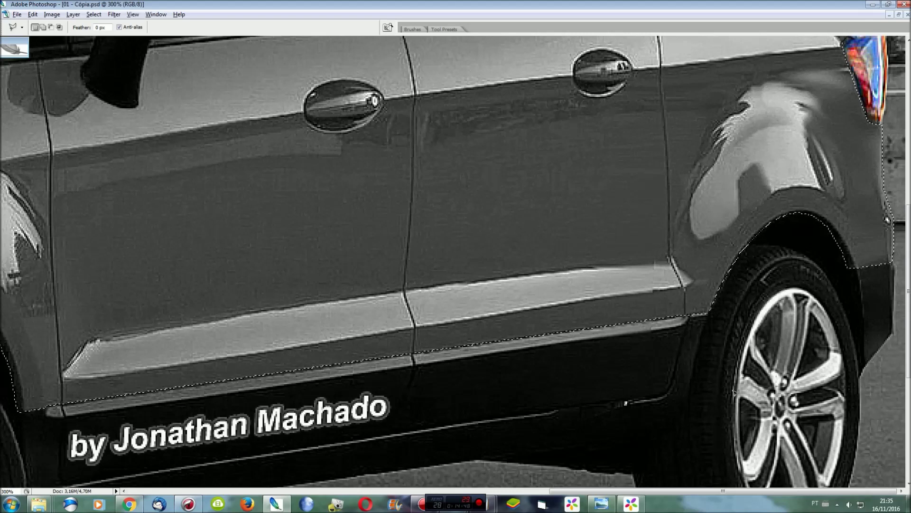
scroll(712, 436, "up", 5)
scroll(679, 479, "up", 2)
left_click_drag(672, 492, 582, 491)
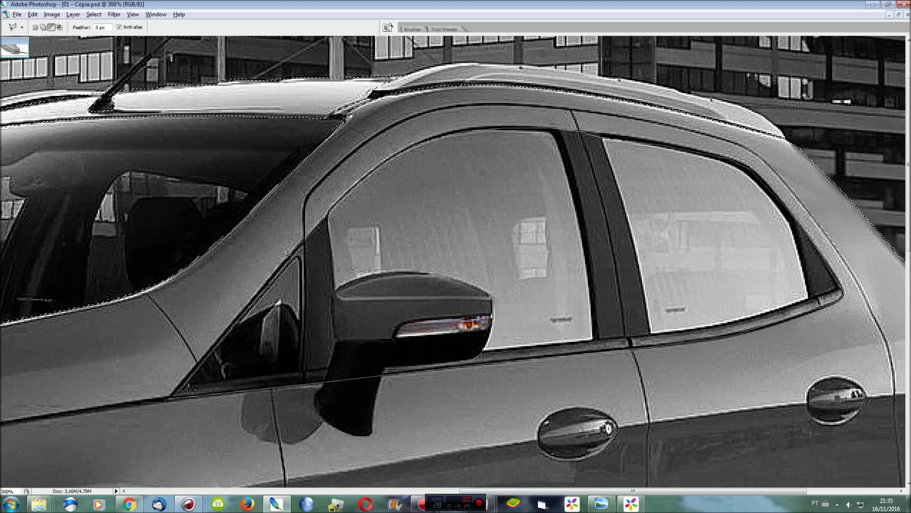
left_click(172, 395)
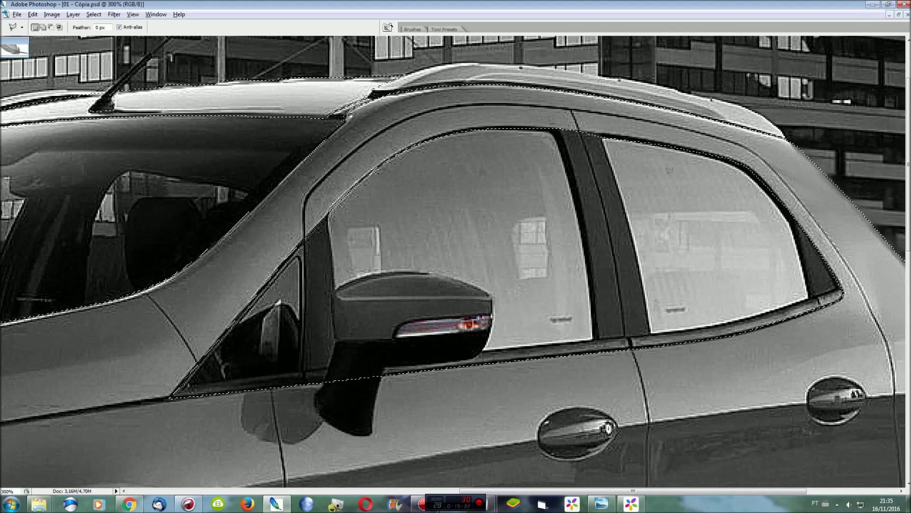
Cancel an unfinished subtract outline and fit the whole pickup in view.
left_click(754, 185, "alt")
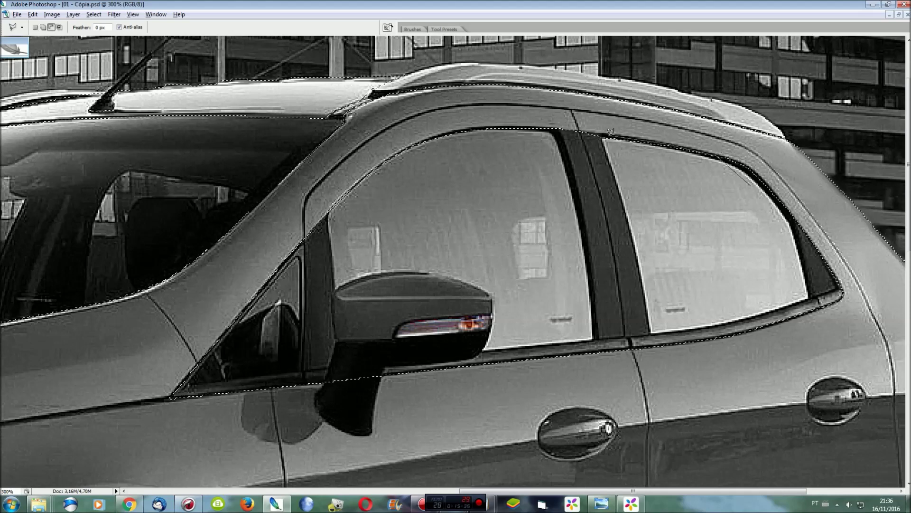
double_click(594, 158)
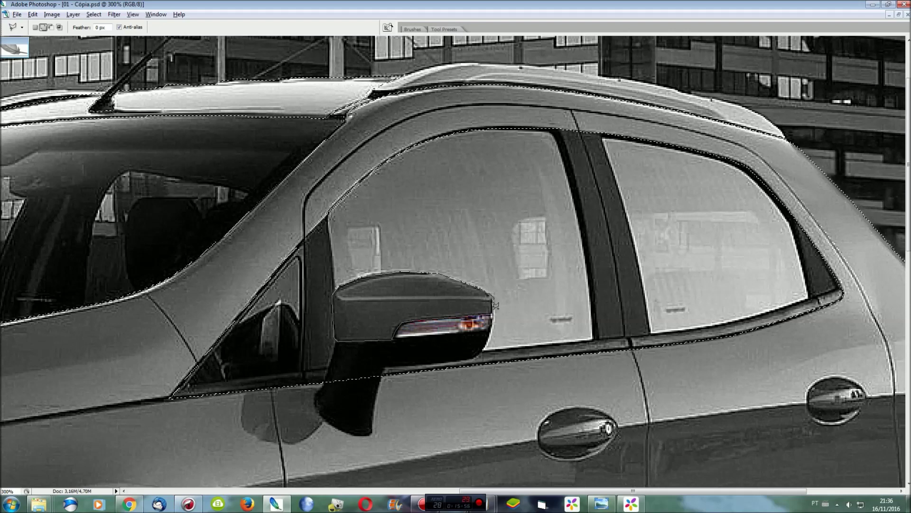
scroll(329, 320, "down", 3)
key("alt")
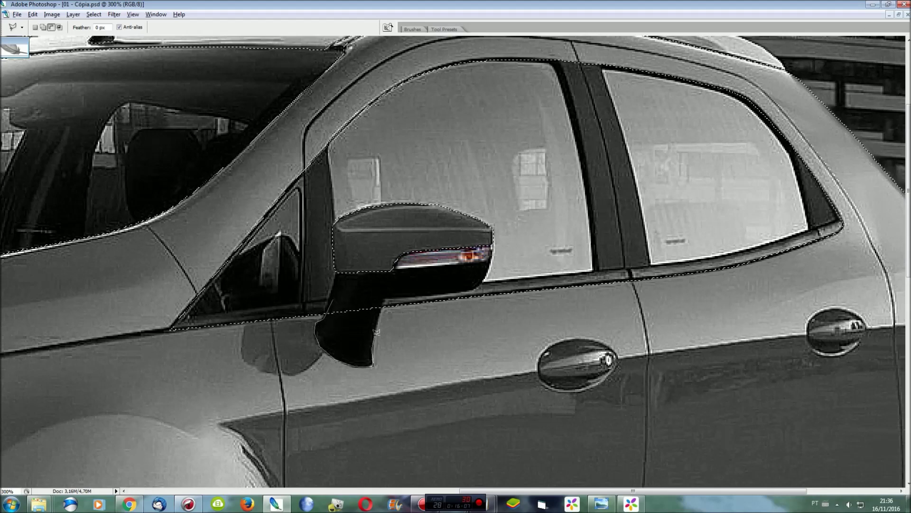
key("ctrl+minus")
key("ctrl+0")
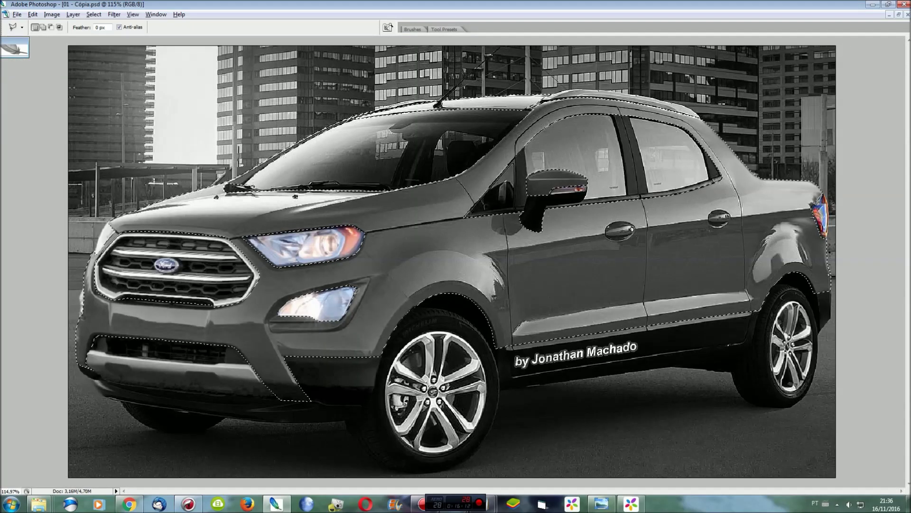
Compare with the 02 - Cópia.jpg reference, then save the car body selection as 'Carro'.
left_click(156, 15)
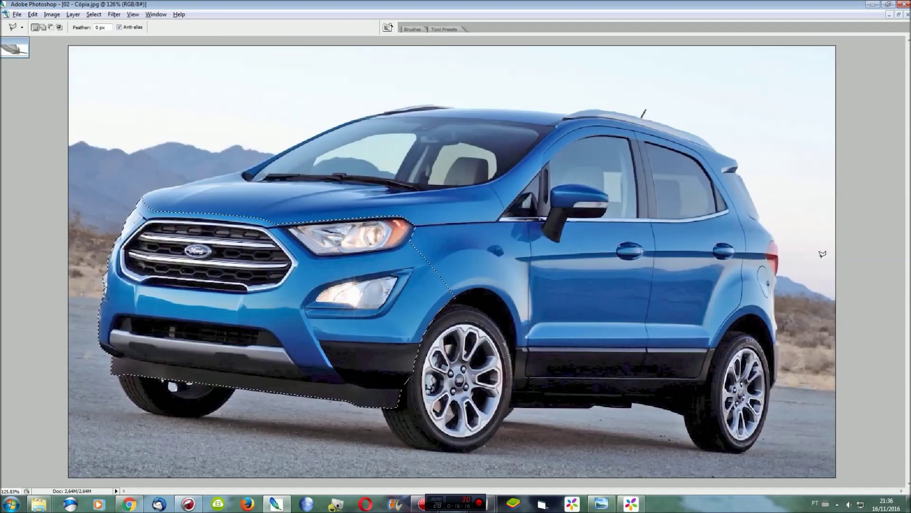
left_click(155, 15)
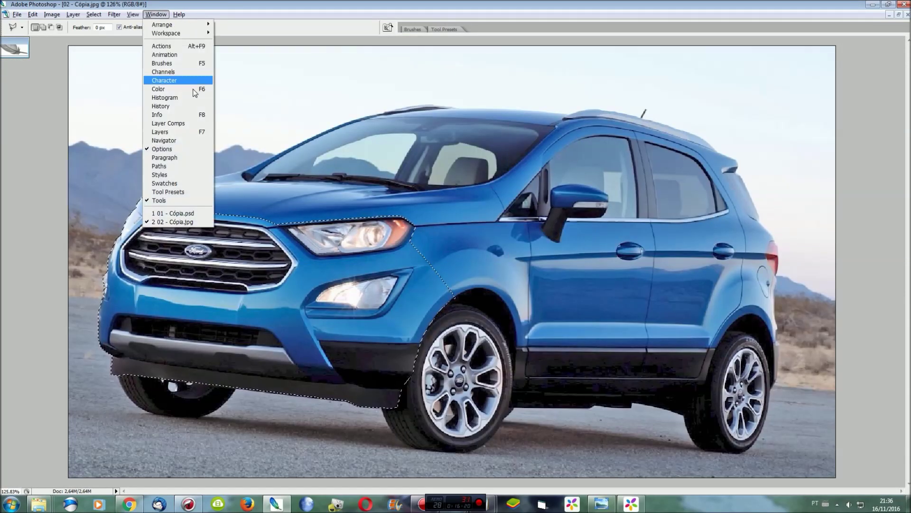
left_click(186, 213)
left_click(93, 15)
left_click(127, 173)
type("Carro")
key("Return")
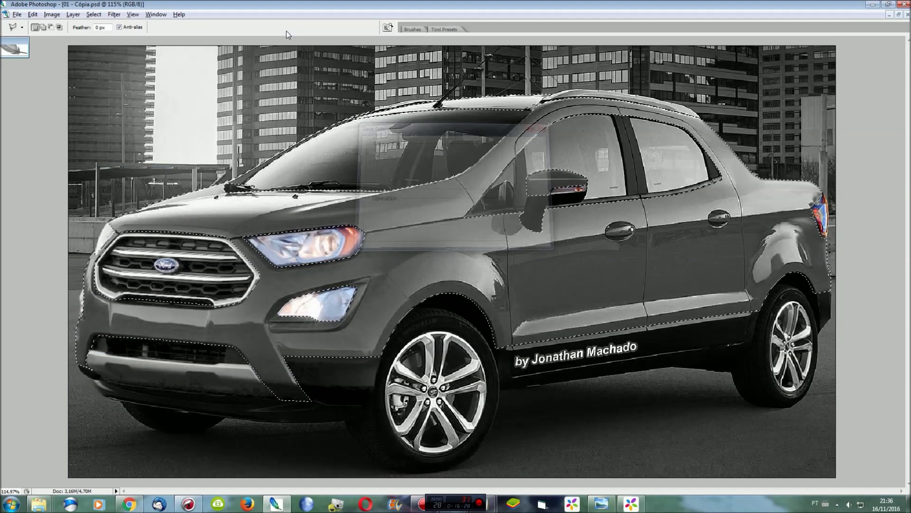
Add a Color Balance adjustment layer masked to the selected bodywork.
left_click(73, 14)
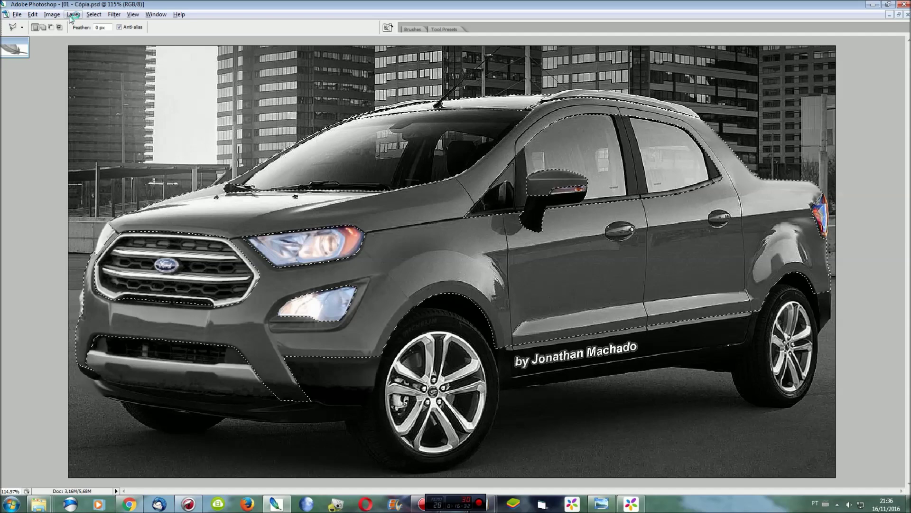
left_click(206, 101)
key("Return")
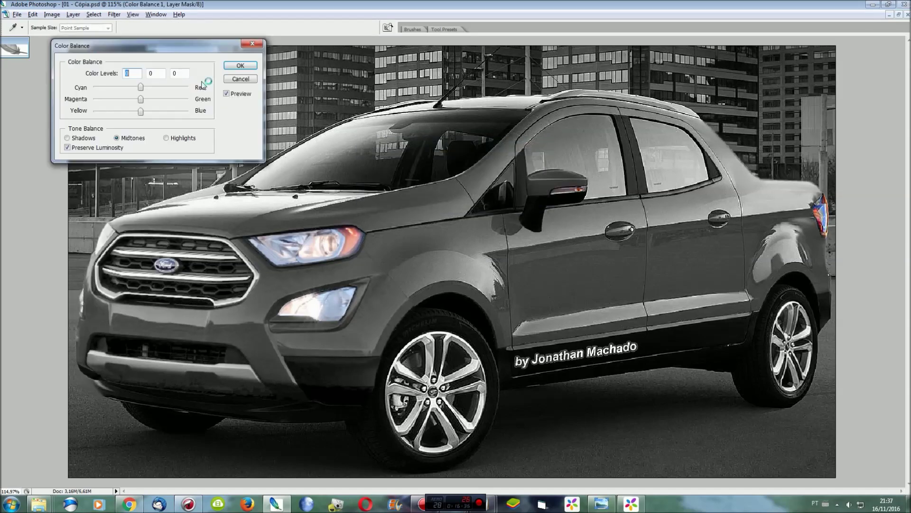
Shift the body's colour balance toward red, apply it, and restore the body selection.
left_click_drag(141, 89, 188, 88)
left_click(240, 65)
left_click(94, 14)
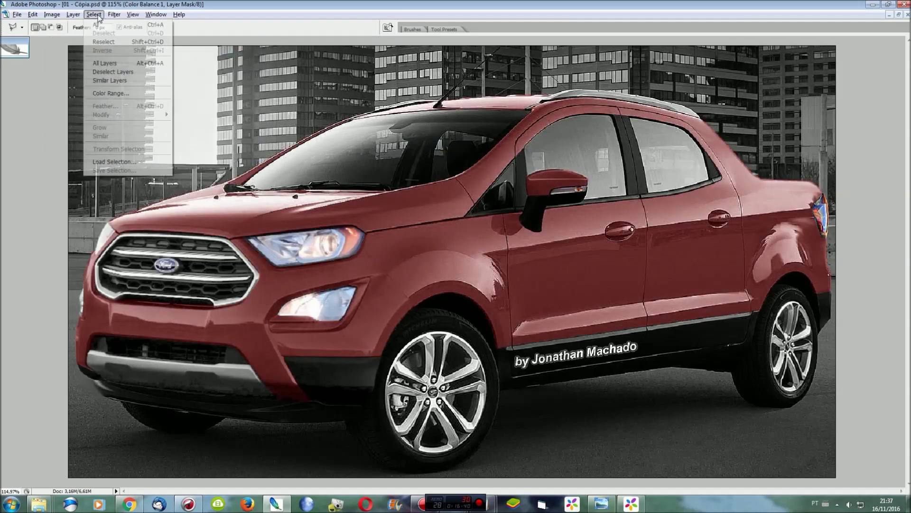
key("Escape")
Add a second Color Balance layer pushing the body to bright red, then reselect the body.
left_click(73, 14)
left_click(205, 100)
key("Return")
left_click_drag(139, 88, 186, 88)
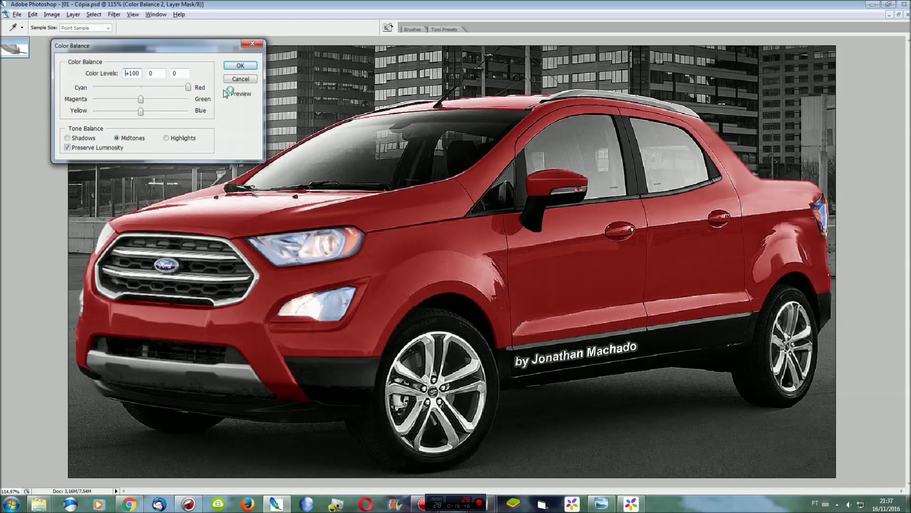
left_click(241, 65)
left_click(94, 14)
left_click(104, 41)
Add a Hue/Saturation layer with saturation +100 and hue -155 to turn the body blue.
left_click(73, 14)
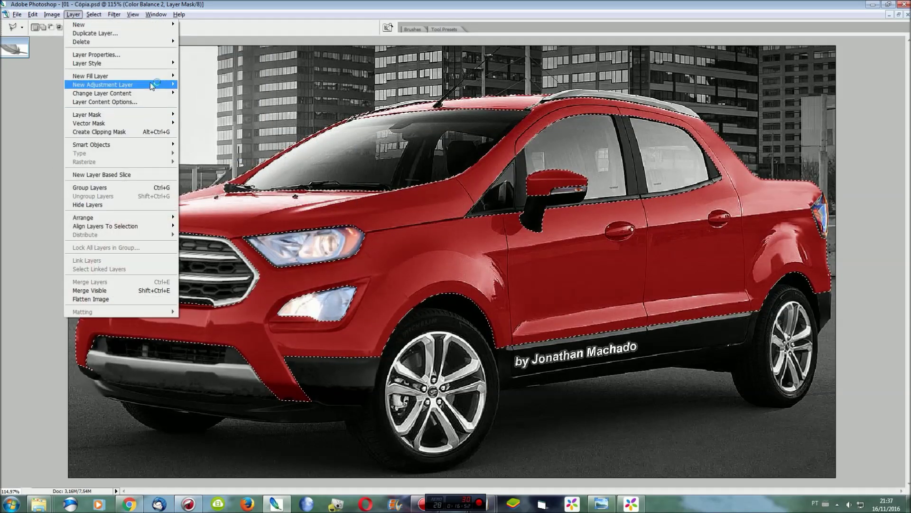
left_click(218, 123)
key("Return")
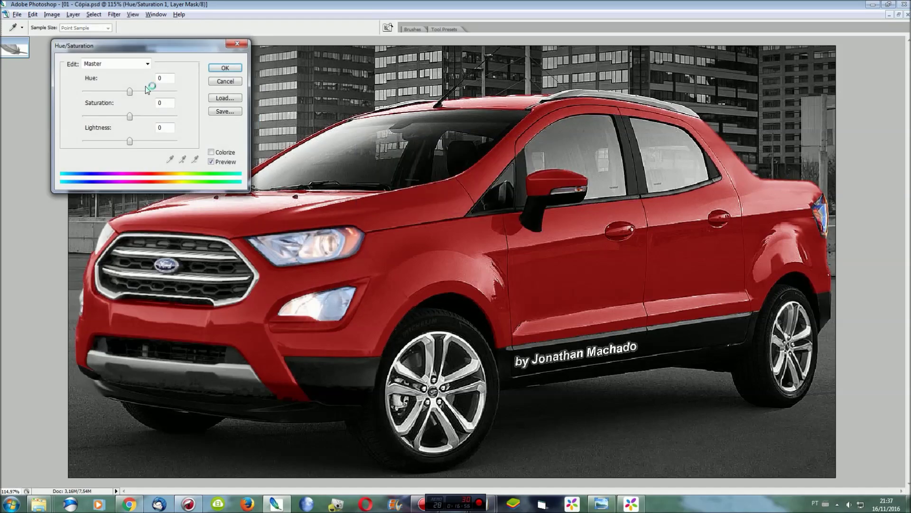
left_click_drag(134, 117, 220, 122)
mouse_move(130, 92)
left_mouse_down()
mouse_move(72, 91)
mouse_move(142, 91)
mouse_move(86, 75)
left_mouse_up()
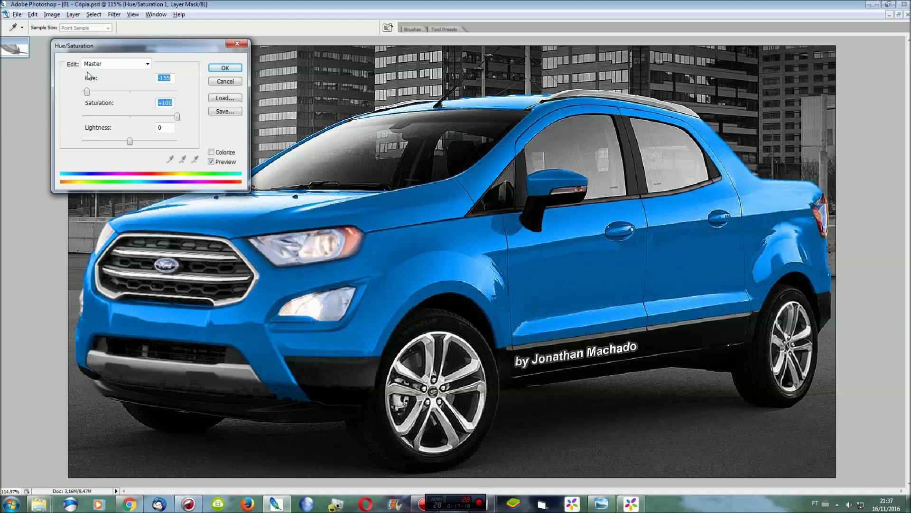
left_click(225, 68)
Deepen the blue with a Levels layer at midtones 0.60 and merge it down.
left_click(94, 14)
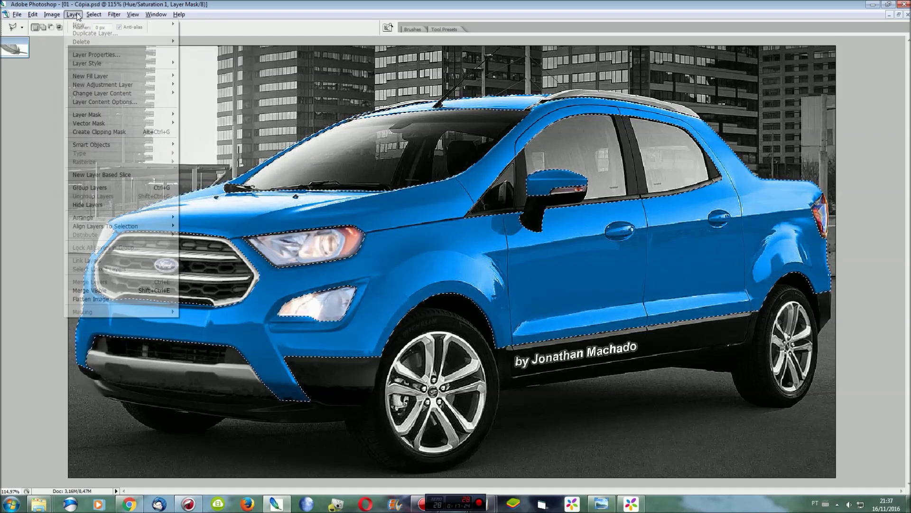
left_click(195, 116)
key("Return")
mouse_move(127, 141)
left_mouse_down()
mouse_move(165, 141)
mouse_move(142, 139)
left_mouse_up()
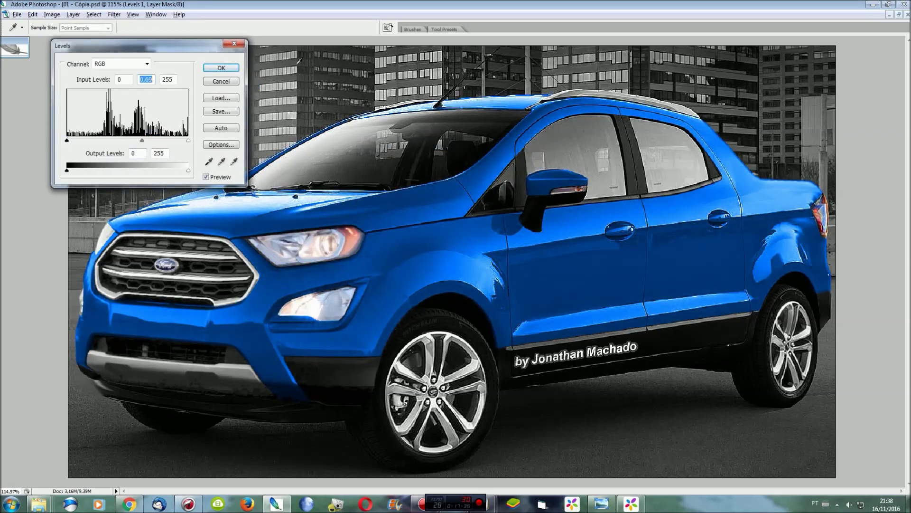
left_click(222, 68)
key("ctrl+e")
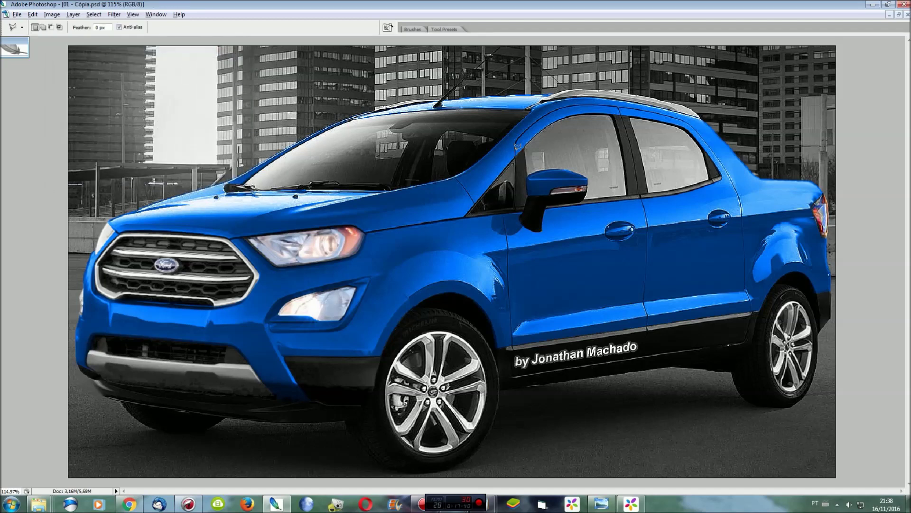
key("ctrl+plus")
key("ctrl+plus")
key("ctrl+plus")
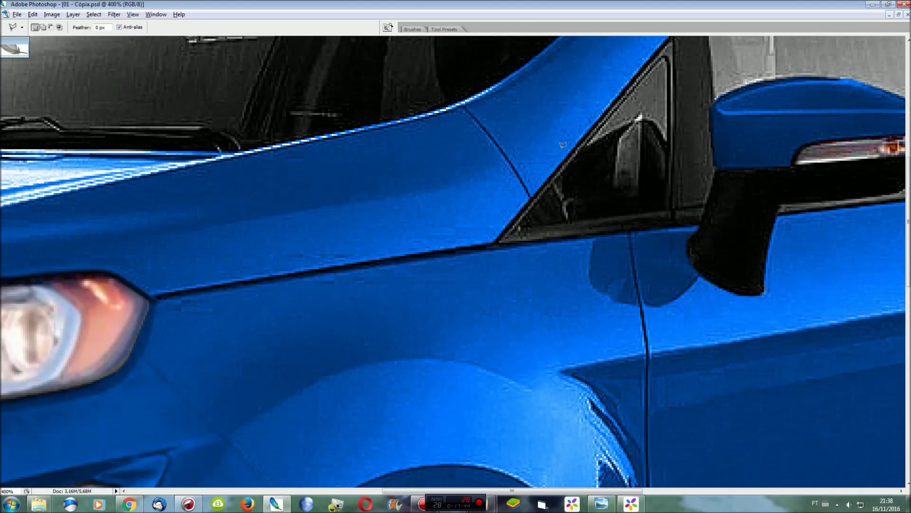
Outline the trim strip under the side windows with the Polygonal Lasso.
left_click_drag(516, 491, 602, 491)
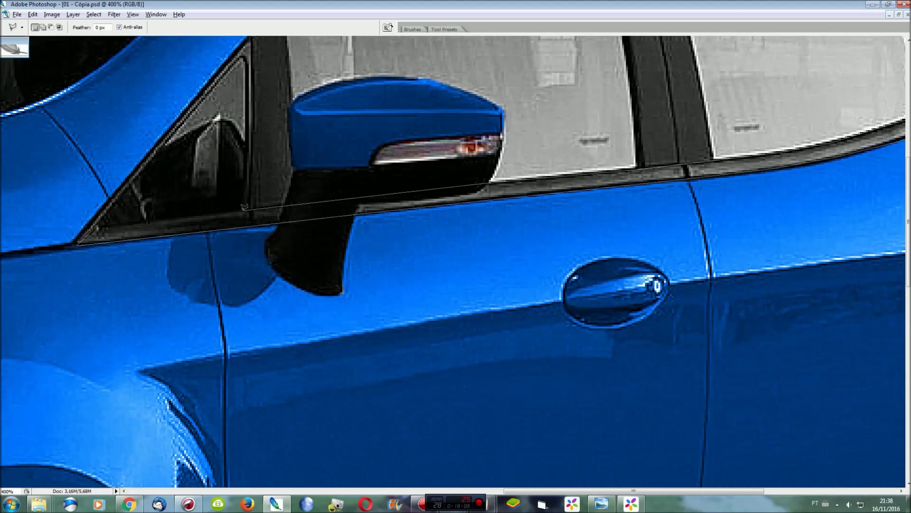
left_click(98, 227)
left_click(77, 245)
left_click(294, 176, "shift")
left_click(272, 240)
left_click(347, 239)
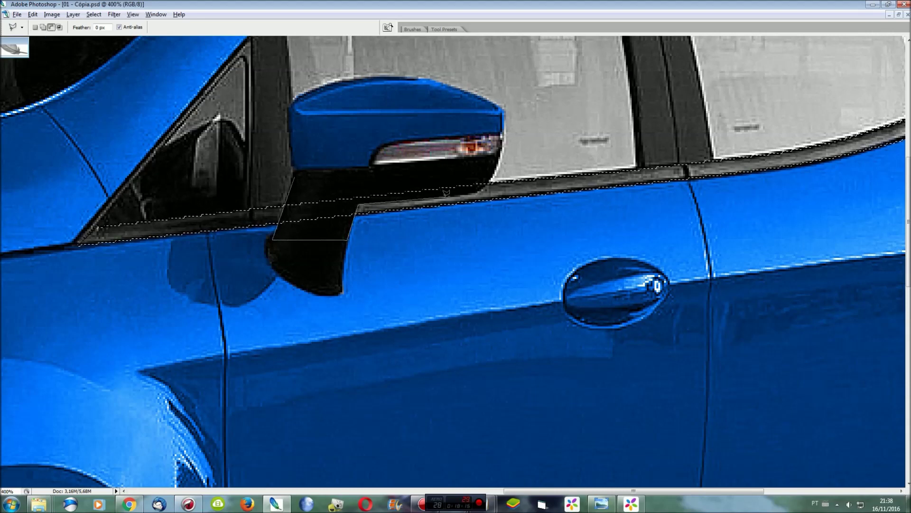
double_click(424, 167)
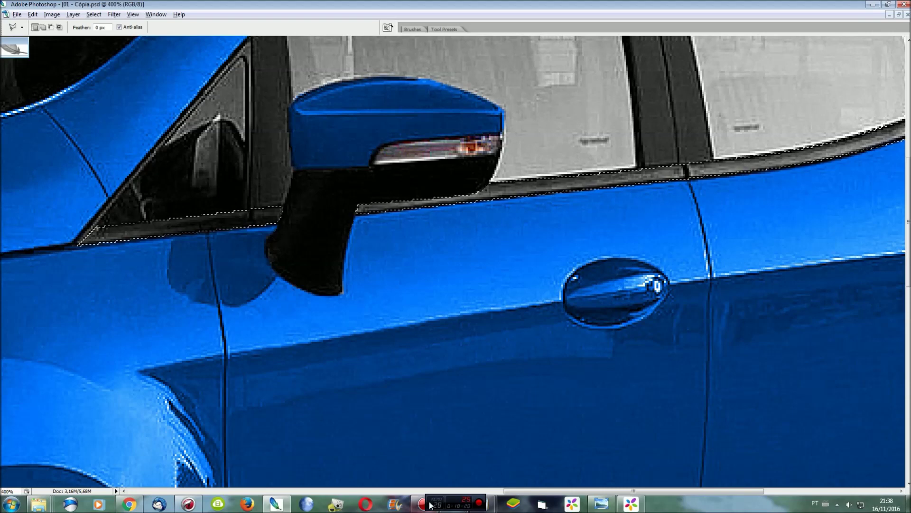
scroll(574, 482, "right", 2)
key("ctrl+0")
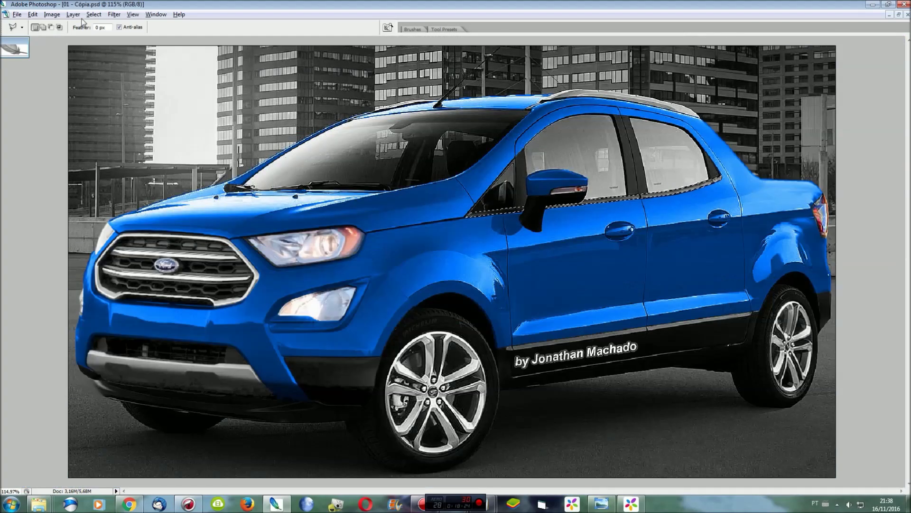
Cancel a trial Levels layer, then lighten the trim with Hue/Saturation lightness +14.
left_click(73, 14)
left_click(200, 85)
left_click(525, 163)
left_click_drag(128, 140, 91, 141)
left_click(221, 81)
key("ctrl+u")
left_click_drag(142, 141, 154, 141)
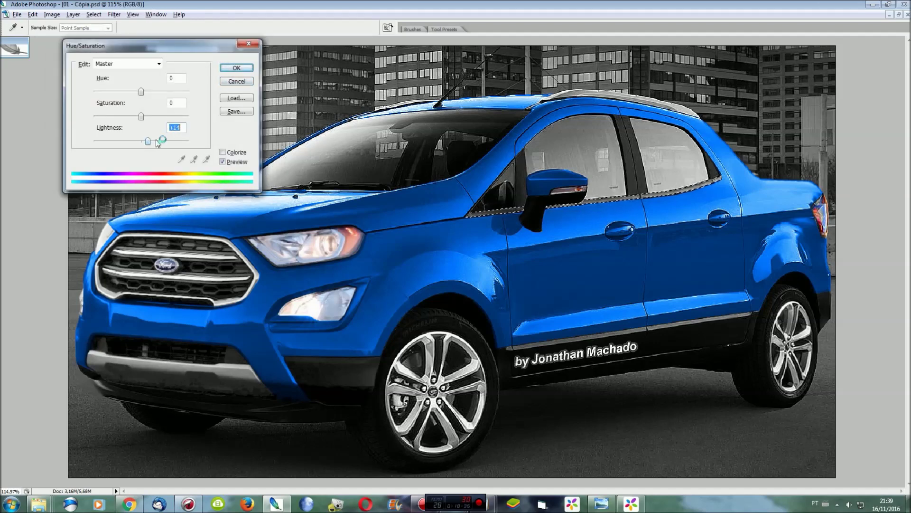
left_click(236, 67)
Add a Levels layer with midtones around 2.26 to make the trim look silver.
left_click(75, 14)
left_click(209, 79)
key("Return")
left_click_drag(129, 141, 90, 141)
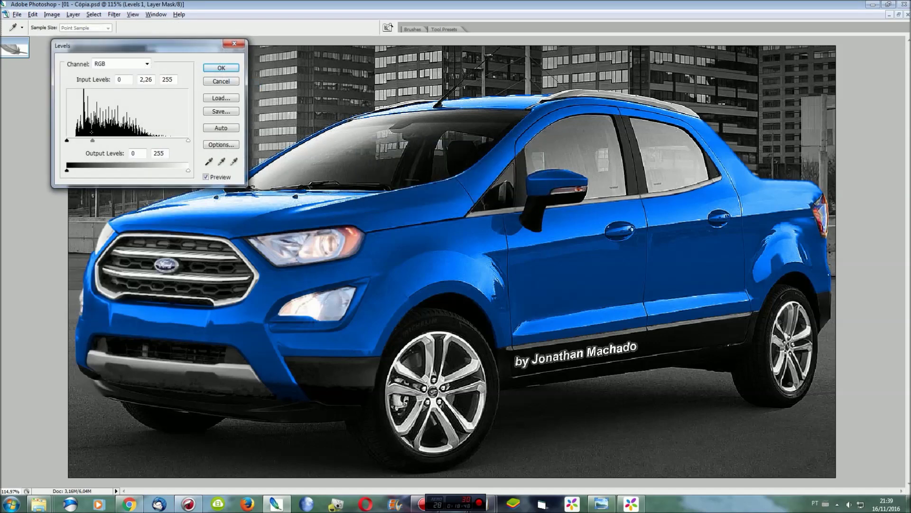
left_click(223, 69)
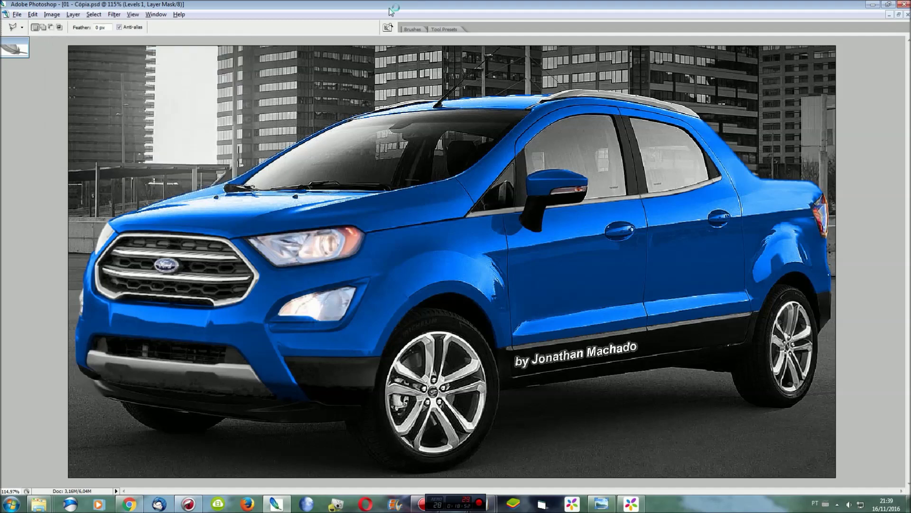
Merge the visible layers, zoom to the front wheel, and load the saved Front selection.
key("ctrl+shift+e")
key("ctrl+plus")
key("ctrl+plus")
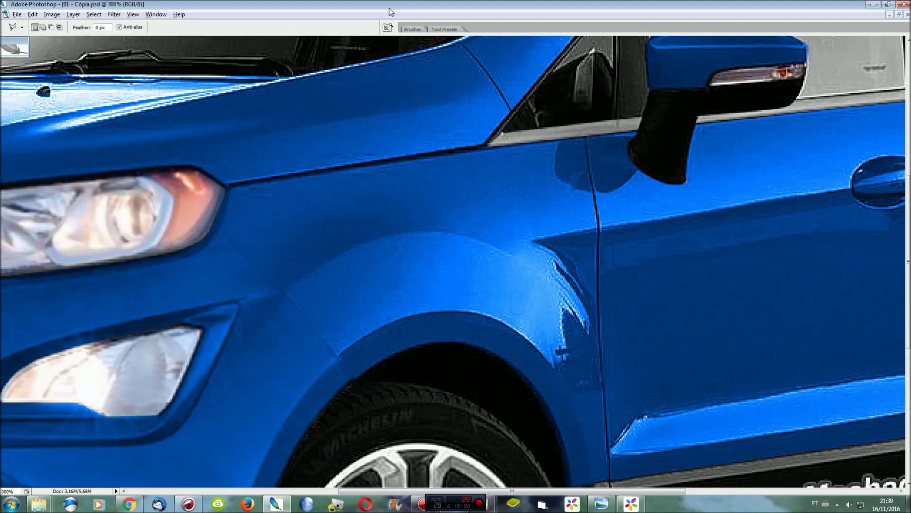
scroll(596, 481, "down", 3)
left_click_drag(582, 490, 500, 490)
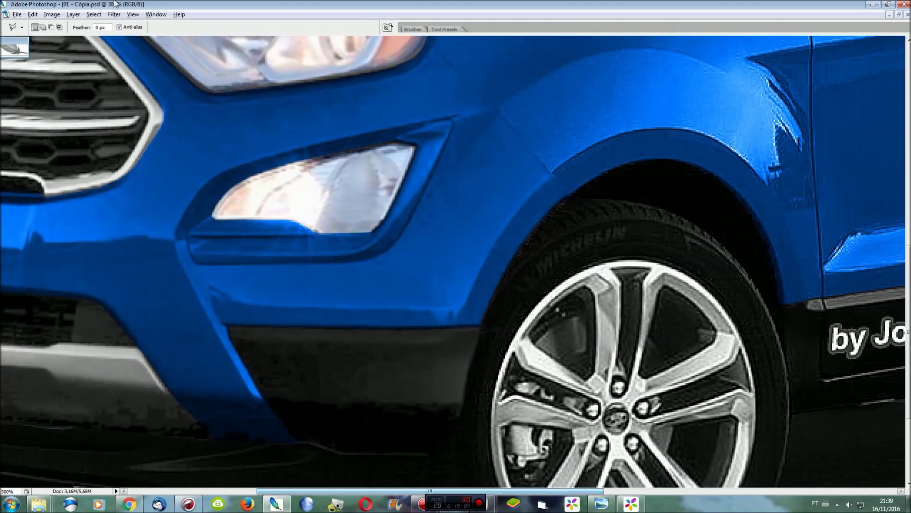
left_click(94, 14)
left_click(100, 161)
left_click(499, 169)
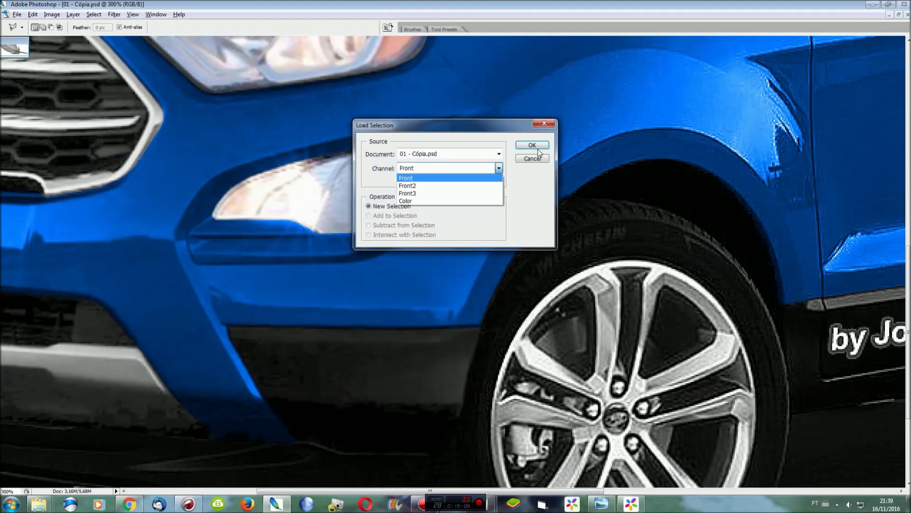
left_click(533, 145)
Outline the lower front bumper corner up to the headlight.
left_click(479, 325)
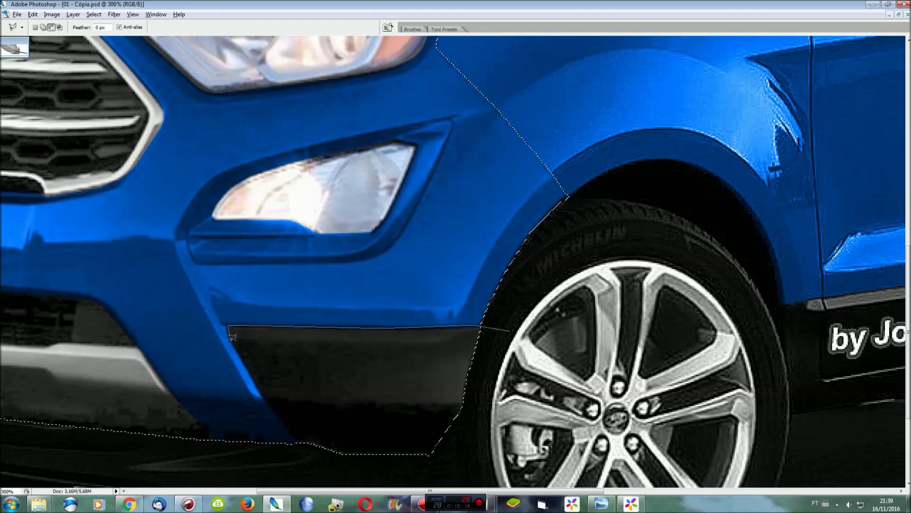
left_click(304, 441)
left_click(27, 424)
left_click(46, 347)
left_click(1, 269)
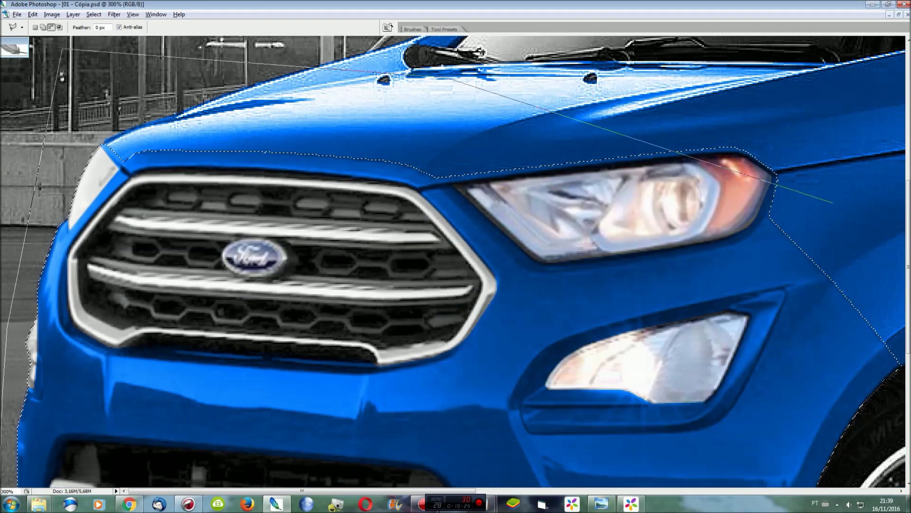
left_click(499, 116)
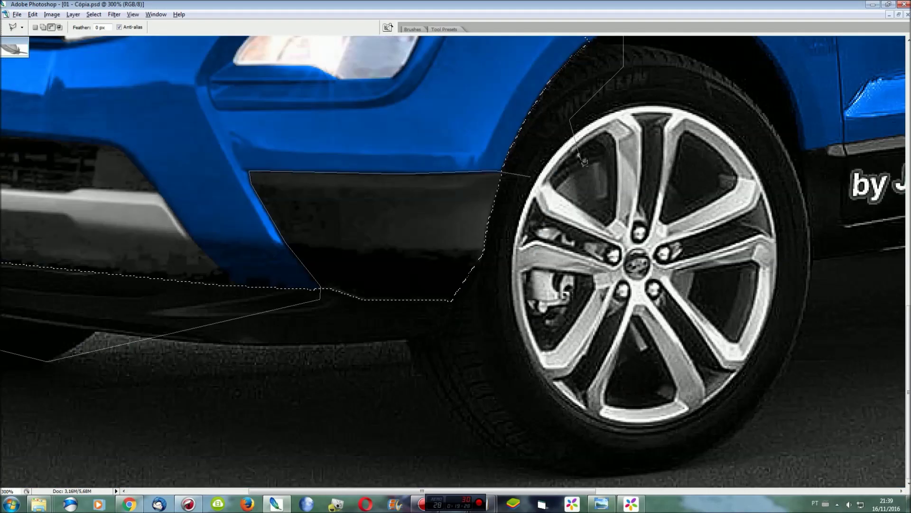
left_click(481, 256)
key("ctrl+0")
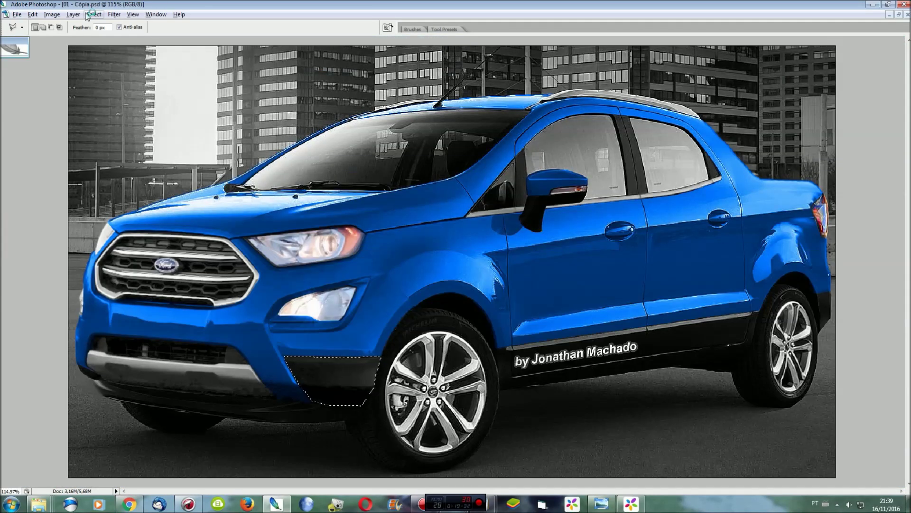
Darken the selected lower bumper with a Levels layer at midtones near 0.6.
left_click(73, 14)
left_click(195, 85)
key("Return")
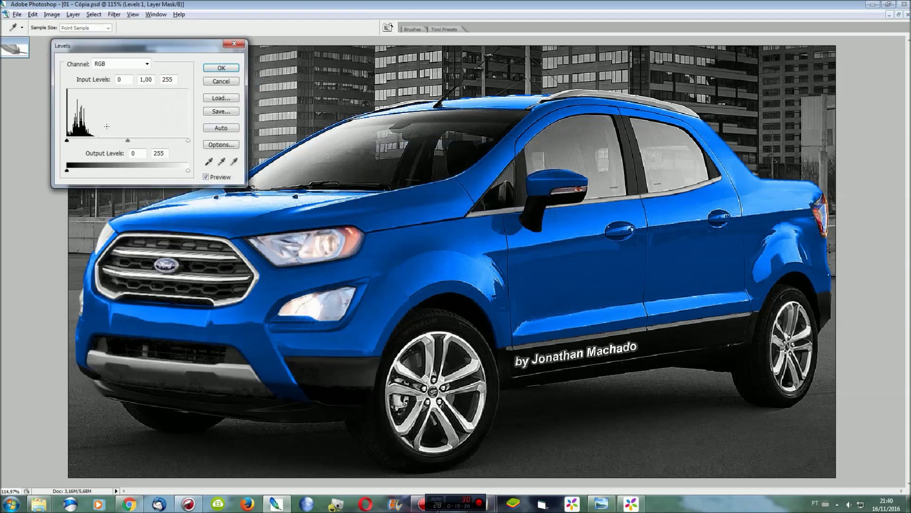
left_click_drag(132, 141, 147, 137)
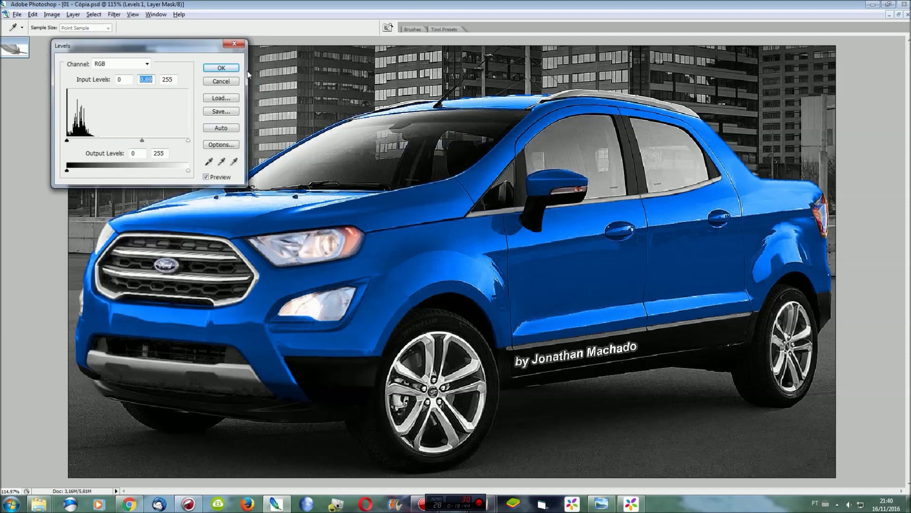
left_click(221, 68)
key("l")
left_click(156, 14)
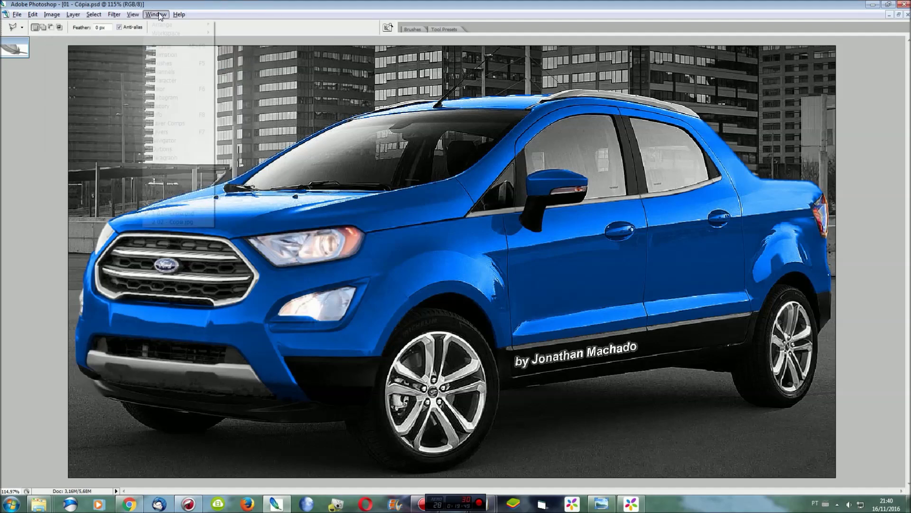
On 02 - Cópia.jpg, zoom in on the front wheel and grey everything except the Ford hub badge.
left_click(171, 219)
key("ctrl+d")
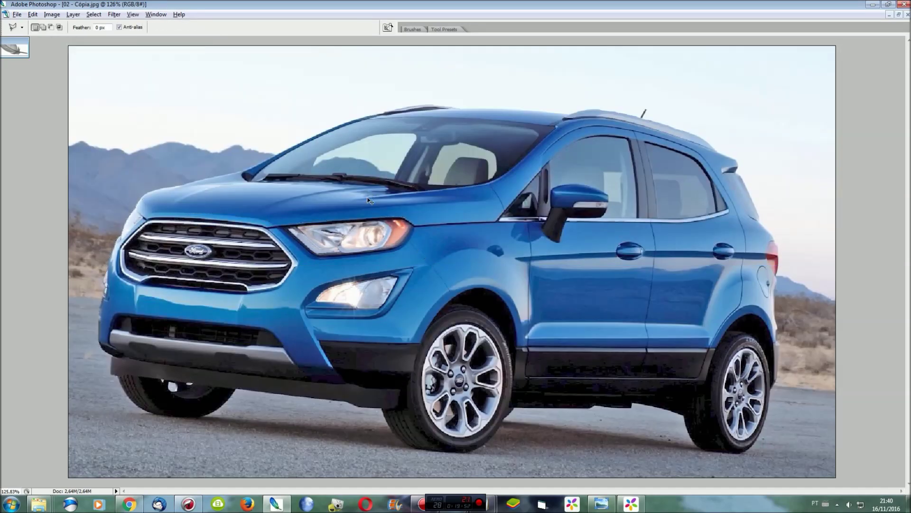
key("ctrl+plus")
key("ctrl+plus")
scroll(475, 284, "down", 3)
key("ctrl+plus")
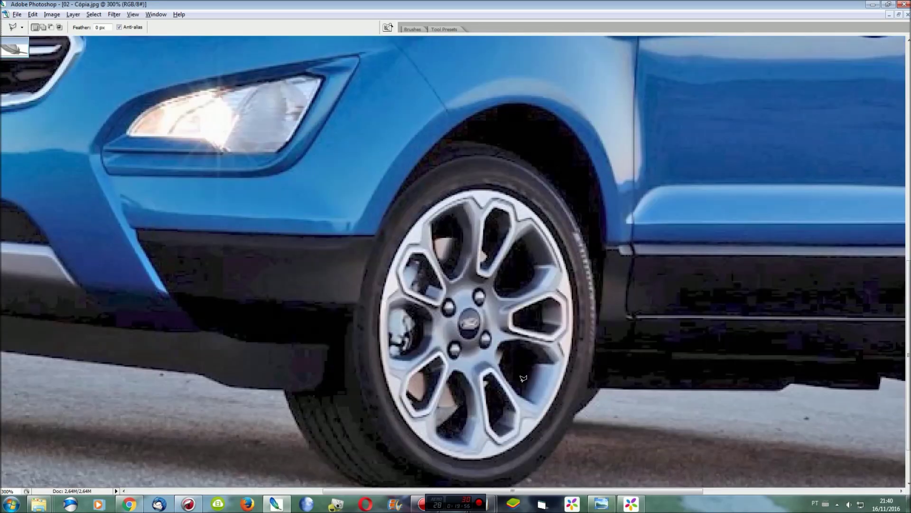
scroll(524, 378, "down", 3)
scroll(515, 375, "down", 3)
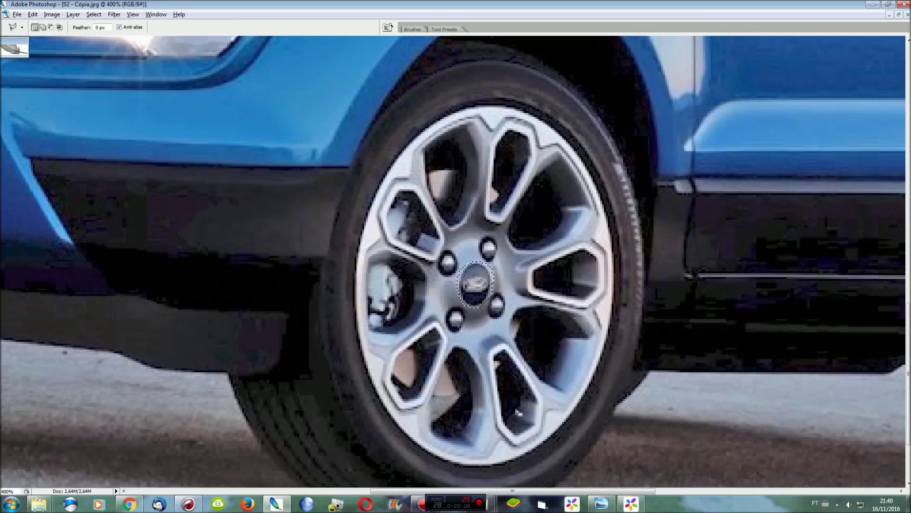
scroll(493, 263, "right", 10)
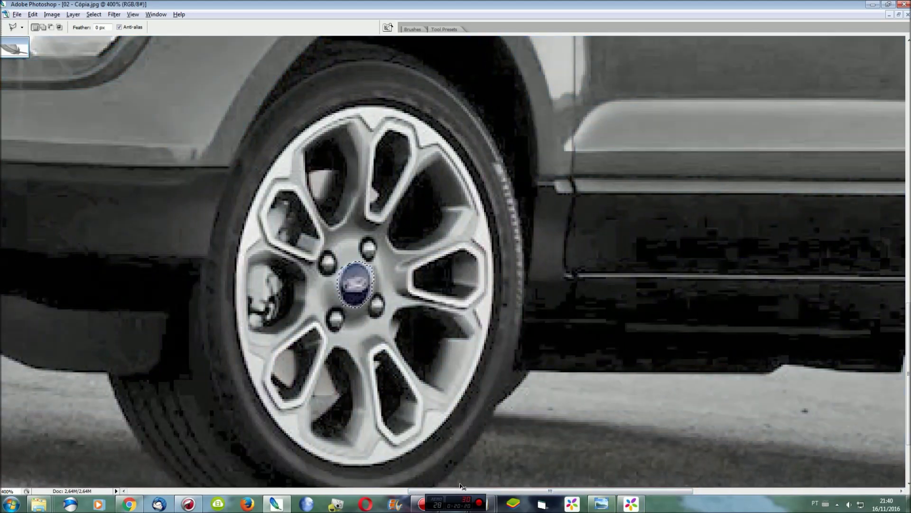
key("ctrl+d")
scroll(430, 343, "down", 1)
Draw an elliptical marquee around the front wheel rim and begin transforming the selection.
double_click(2, 47)
right_click(9, 62)
left_click(47, 70)
left_click_drag(343, 436, 487, 425)
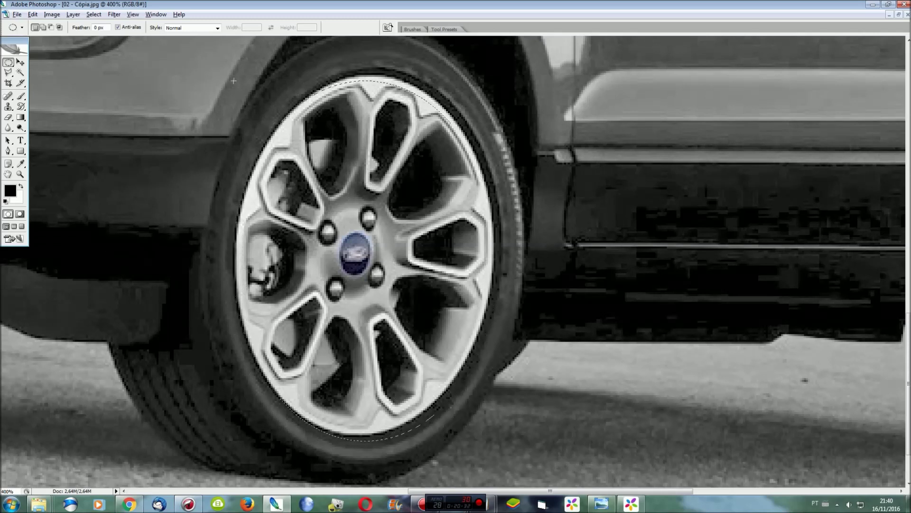
right_click(370, 190)
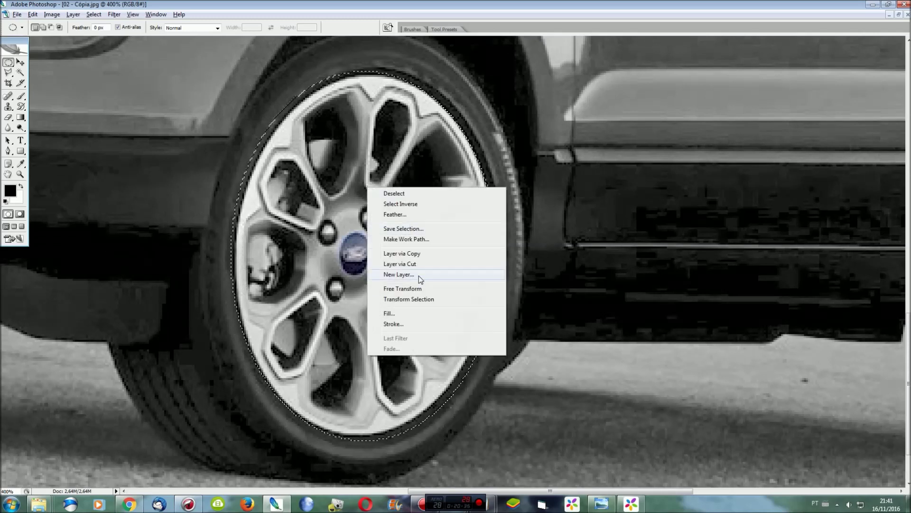
left_click(409, 300)
Skew and distort the oval selection so its edges match the rim.
right_click(443, 102)
left_click(457, 141)
left_click_drag(365, 71, 384, 74)
left_click_drag(367, 443, 359, 443)
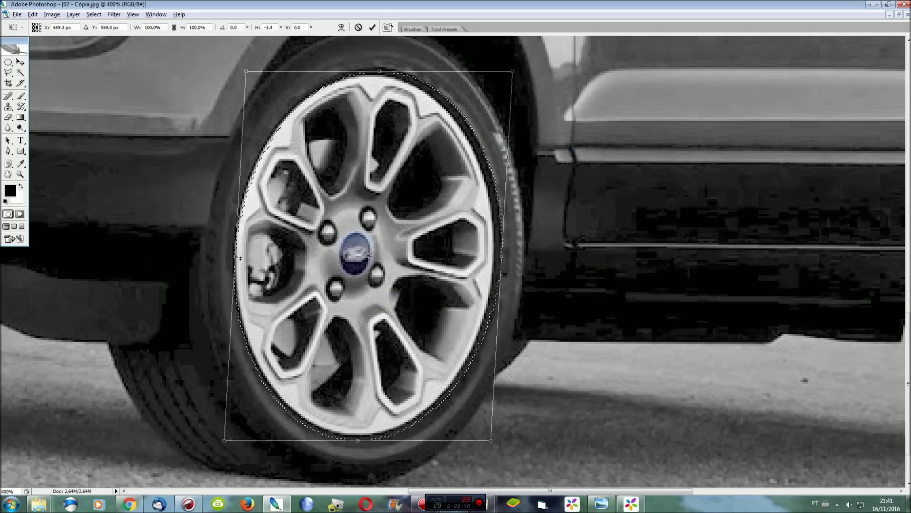
right_click(269, 248)
left_click(315, 300)
left_click_drag(238, 257, 233, 258)
left_click_drag(501, 256, 499, 257)
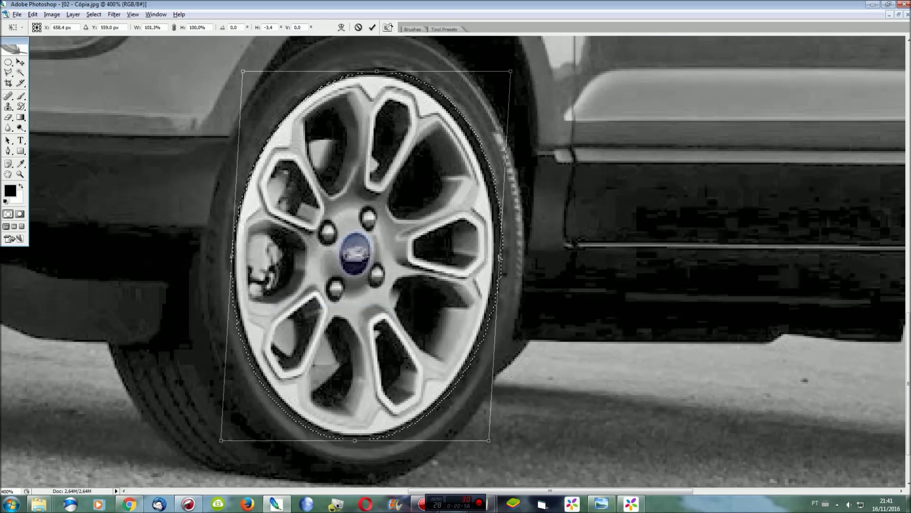
Warp the selection to follow the rim, apply it, and return to 01 - Cópia.psd.
right_click(351, 209)
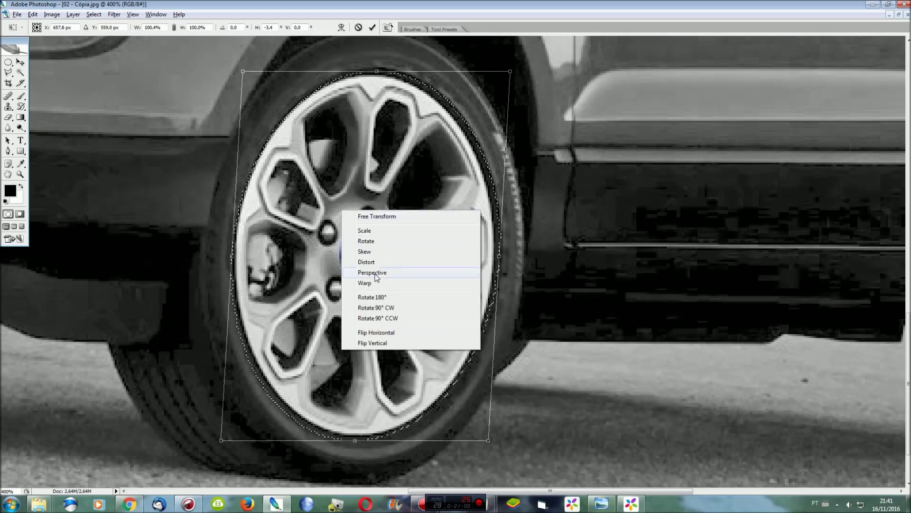
left_click(375, 280)
left_click_drag(303, 393, 310, 392)
left_click_drag(440, 158, 437, 162)
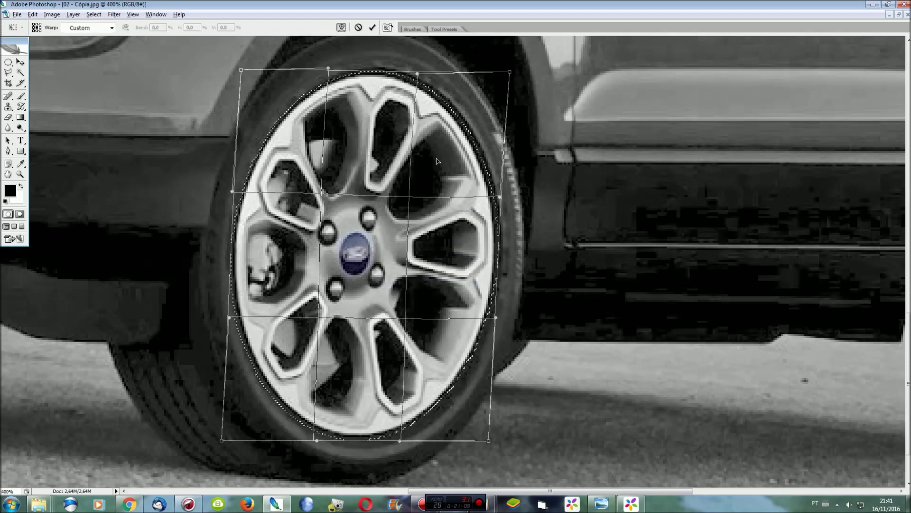
key("Return")
left_click(155, 14)
left_click(170, 214)
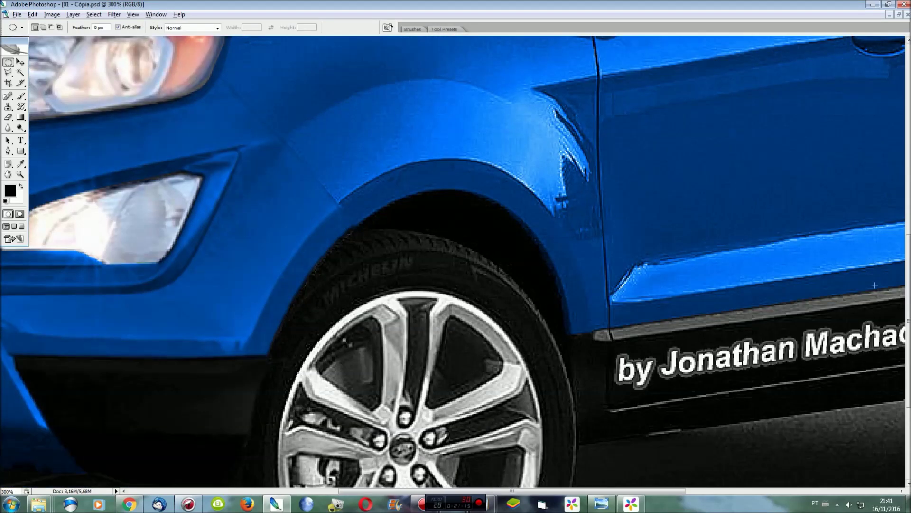
Paste the alloy wheel, enlarge it to about 112% and move it over the front hub.
scroll(875, 285, "down", 5)
key("ctrl+v")
key("ctrl+t")
left_click_drag(507, 348, 465, 380)
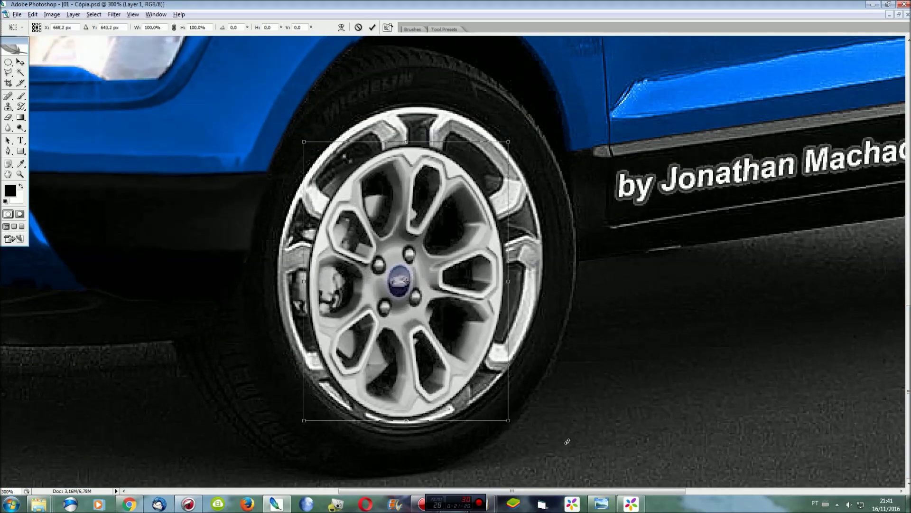
left_click_drag(567, 441, 575, 419)
key("Escape")
key("ctrl+t")
left_click_drag(508, 143, 540, 112)
left_click_drag(441, 418, 426, 418)
Try skewing and stretching the wheel to fit the rim, then discard that reshape.
right_click(450, 269)
left_click(498, 319)
left_click_drag(405, 108, 422, 110)
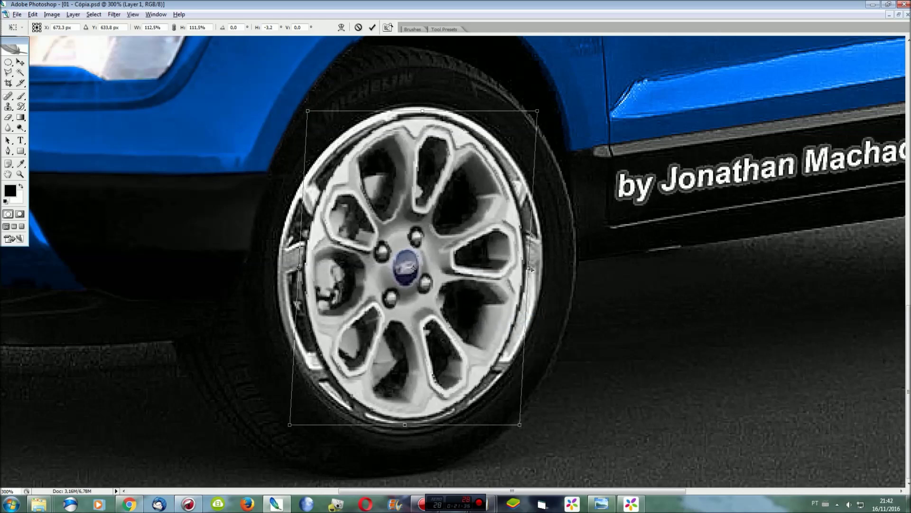
left_click_drag(531, 269, 541, 271)
left_click_drag(301, 270, 280, 270)
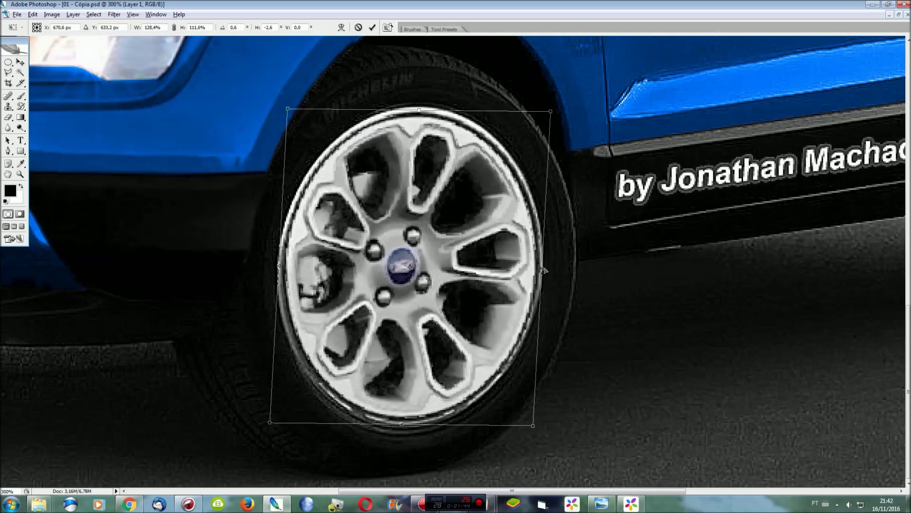
left_click_drag(541, 270, 545, 270)
left_click_drag(400, 426, 399, 423)
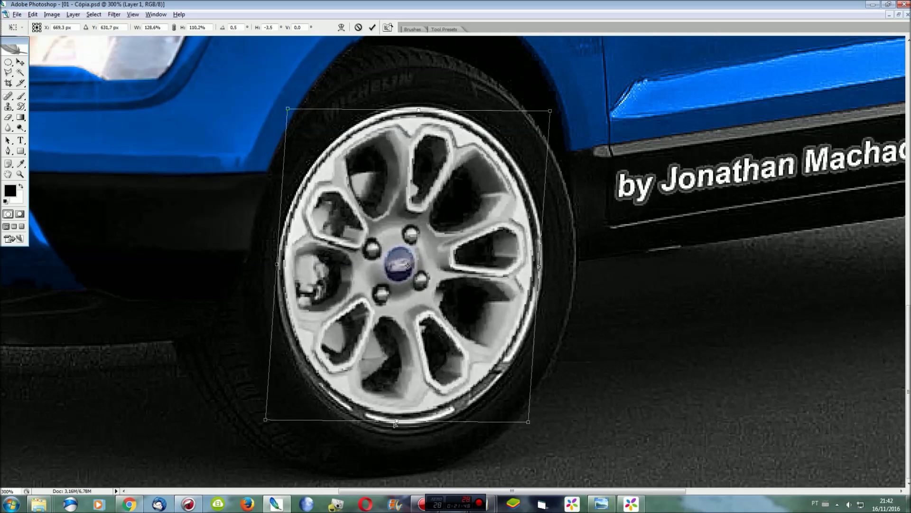
key("Escape")
Rescale the pasted wheel evenly to about 118% to cover the old rim.
key("ctrl+t")
left_click_drag(543, 110, 565, 84)
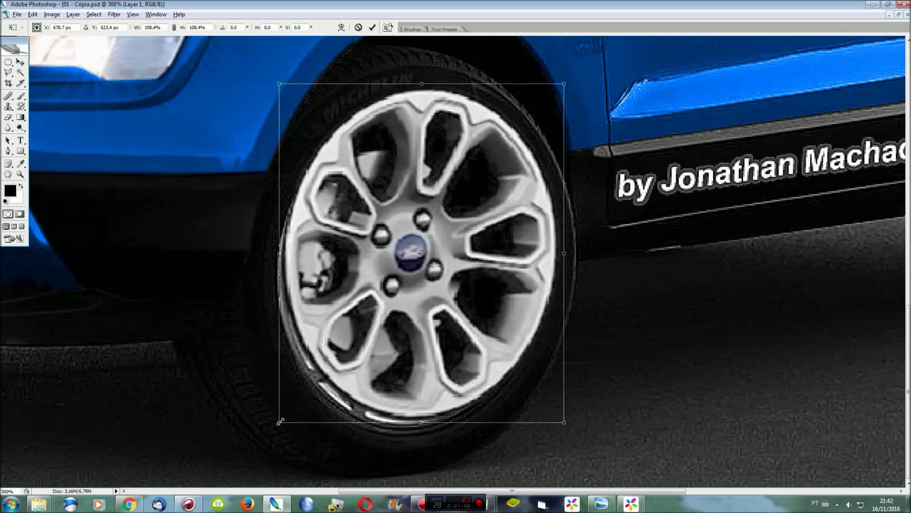
left_click_drag(280, 421, 256, 451)
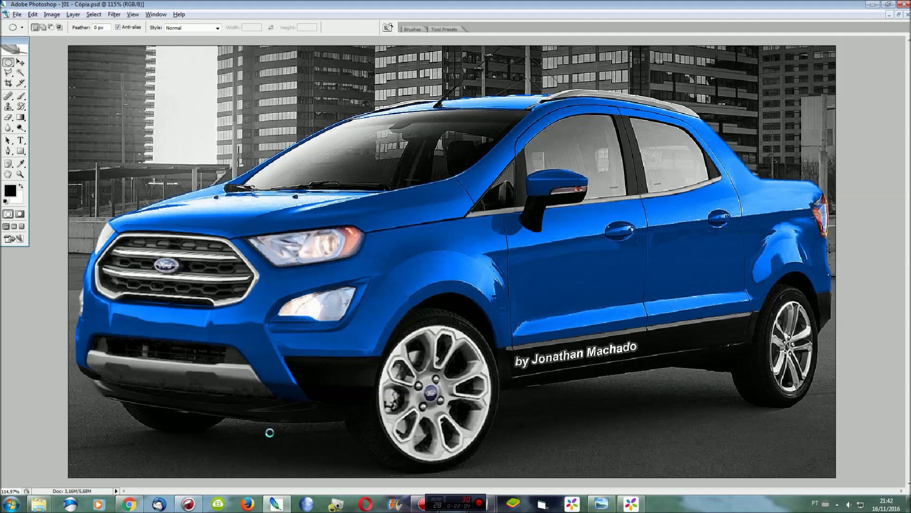
In 02 - Cópia.jpg, fit the selection to the rear rim and cut it, leaving a white oval.
left_click(156, 14)
left_click(179, 221)
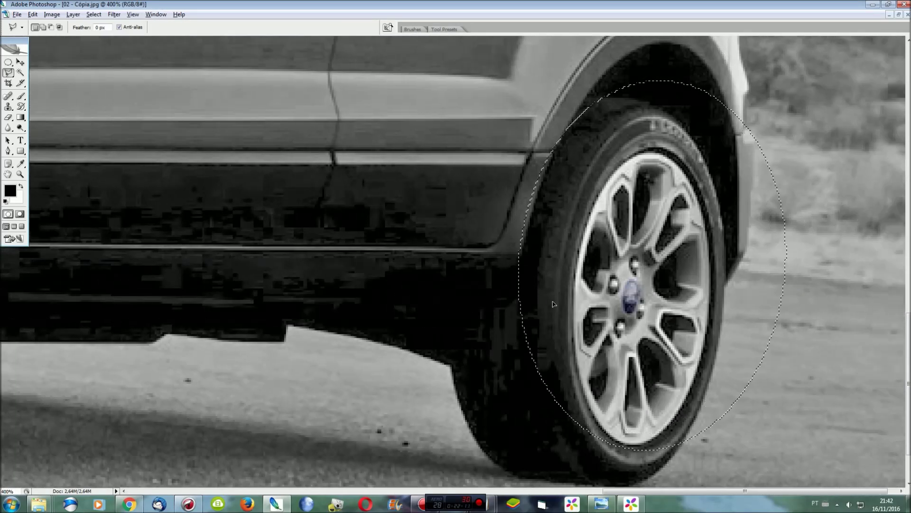
right_click(605, 201)
left_click(627, 312)
left_click_drag(708, 87, 707, 146)
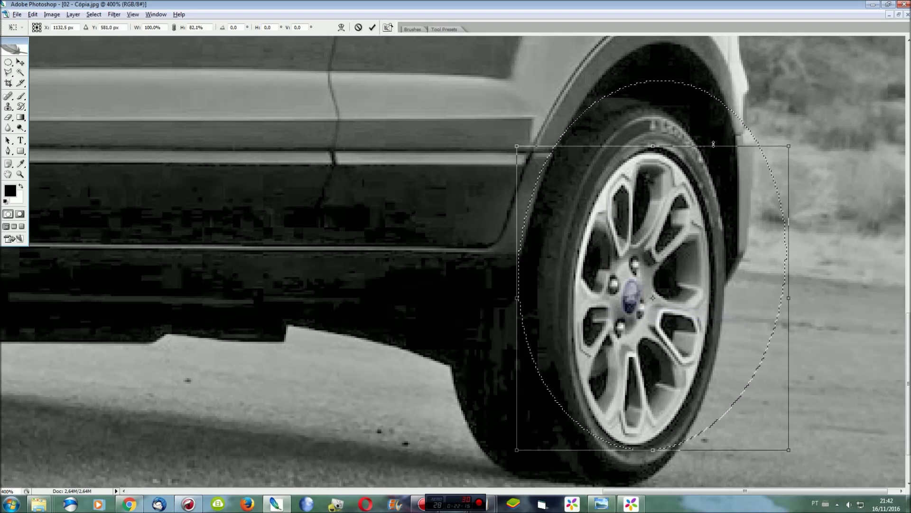
left_click_drag(788, 345, 714, 345)
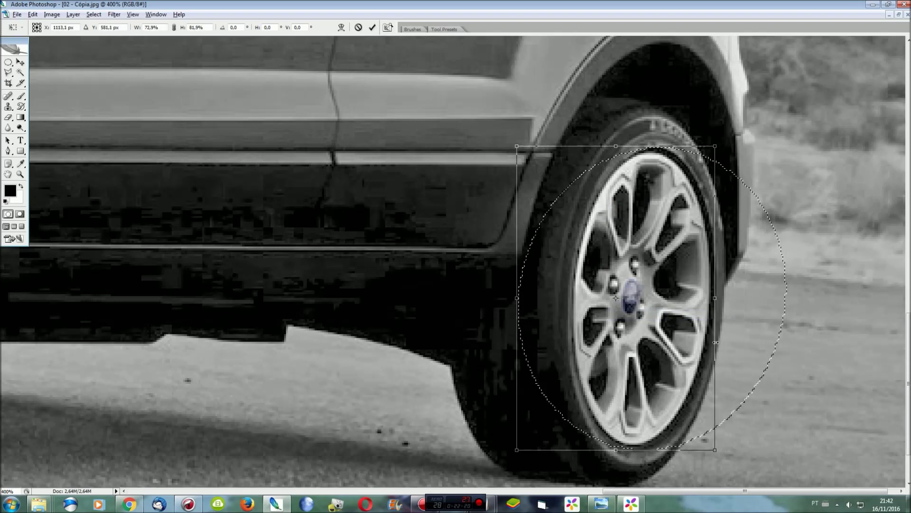
left_click_drag(517, 341, 570, 341)
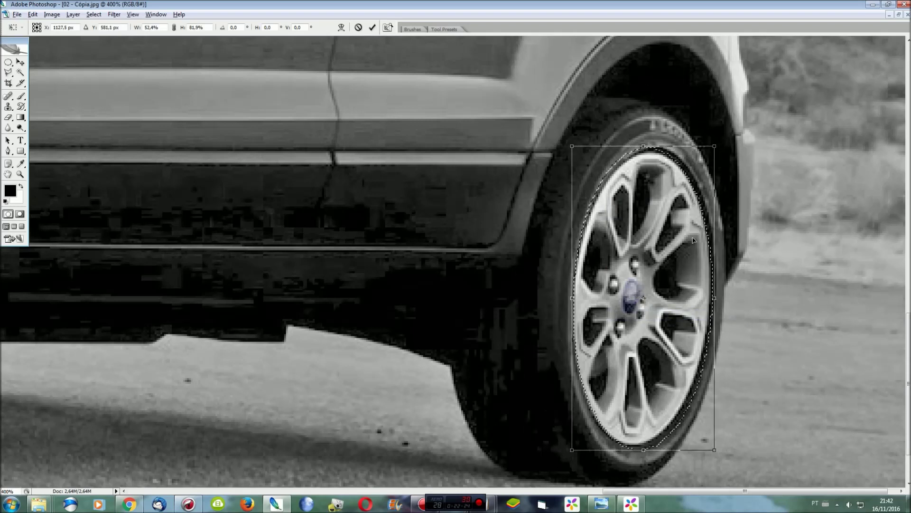
key("Return")
key("Delete")
Go back to the 01 - Cópia.psd pickup render and zoom in.
left_click(156, 14)
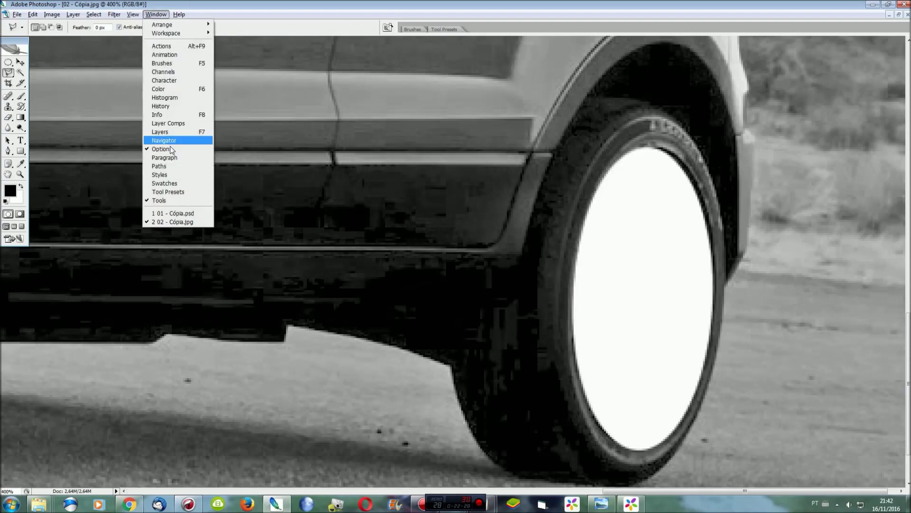
left_click(190, 224)
key("ctrl+plus")
key("ctrl+plus")
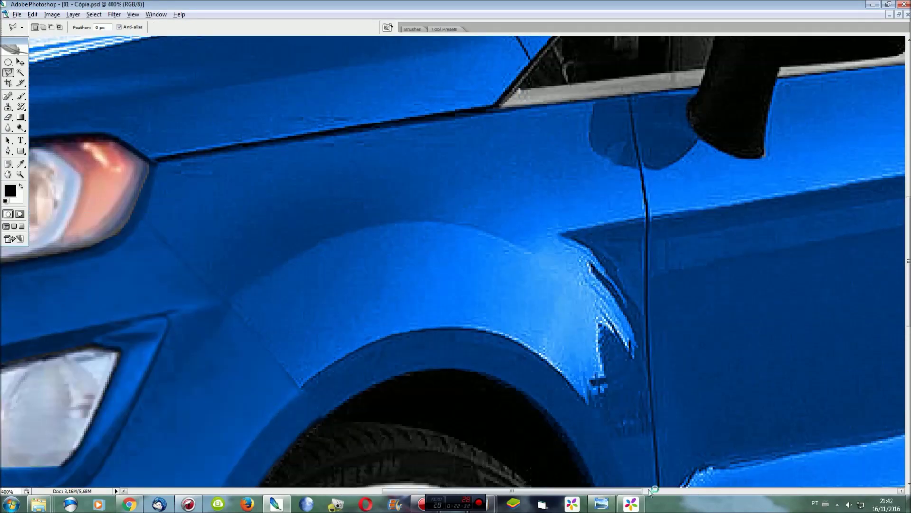
Paste the rim onto the pickup's rear tyre, tilted and stretched to match it.
scroll(660, 491, "right", 10)
scroll(759, 427, "down", 5)
key("ctrl+v")
key("ctrl+t")
left_click_drag(449, 259, 755, 281)
left_click_drag(845, 433, 767, 376)
left_click_drag(750, 128, 749, 126)
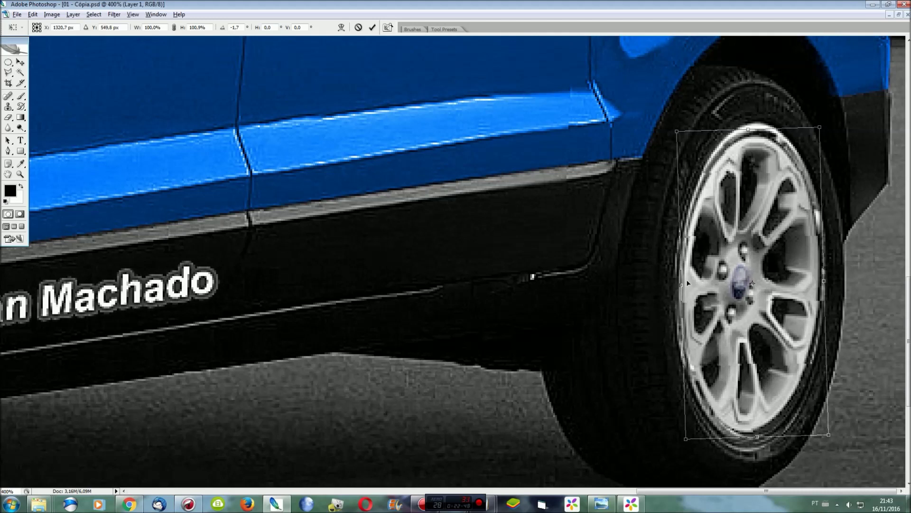
left_click_drag(824, 282, 825, 280)
key("Return")
Enlarge the rear wheel to about 117%, nudge it right, and fit the view.
key("ctrl+t")
left_click_drag(822, 127, 848, 100)
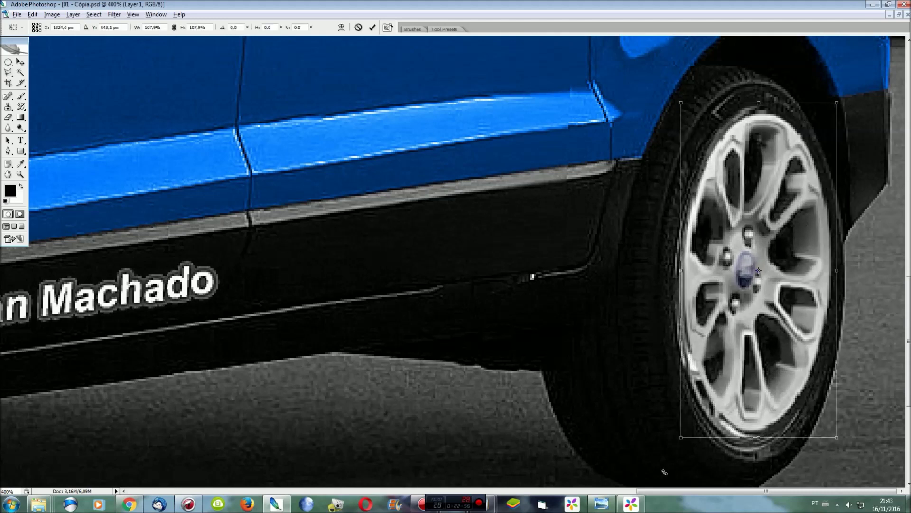
left_click_drag(683, 435, 662, 460)
key("Right")
key("Right")
key("Right")
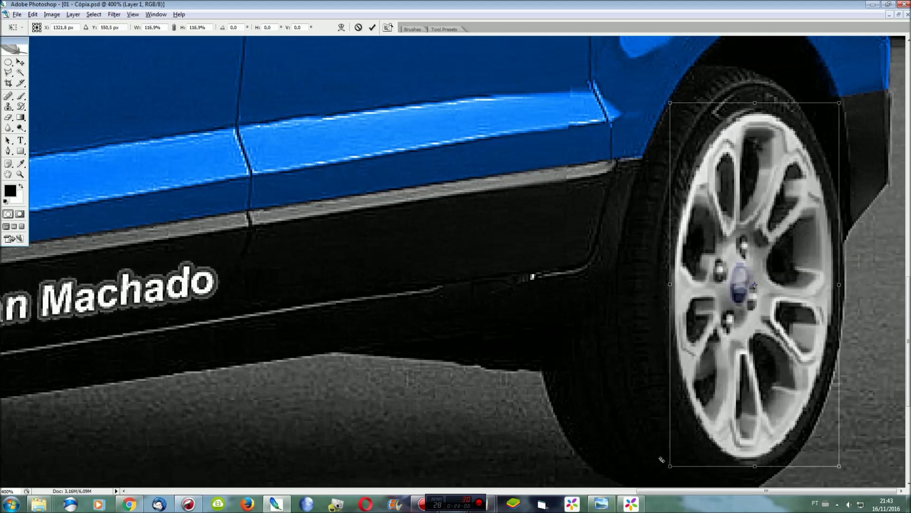
key("Return")
key("ctrl+0")
key("l")
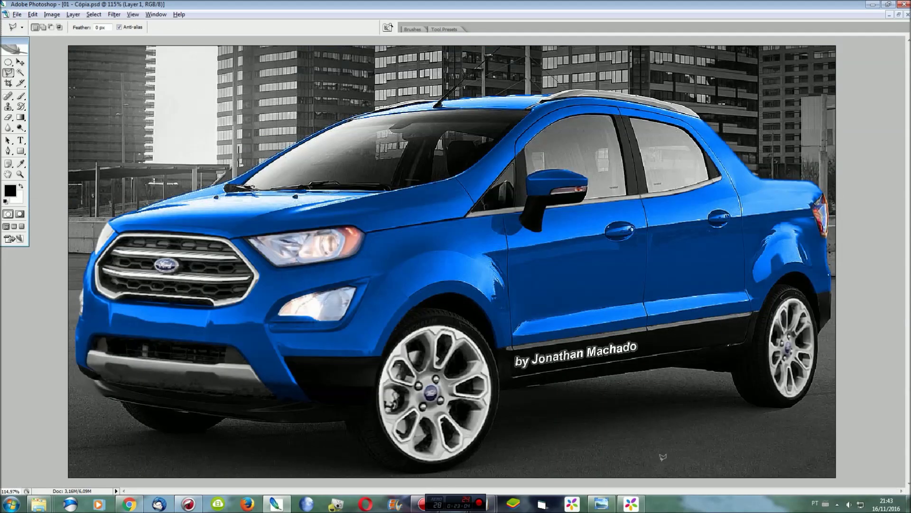
Blur the edges of the front and rear wheel rims and the sill.
left_click(8, 128)
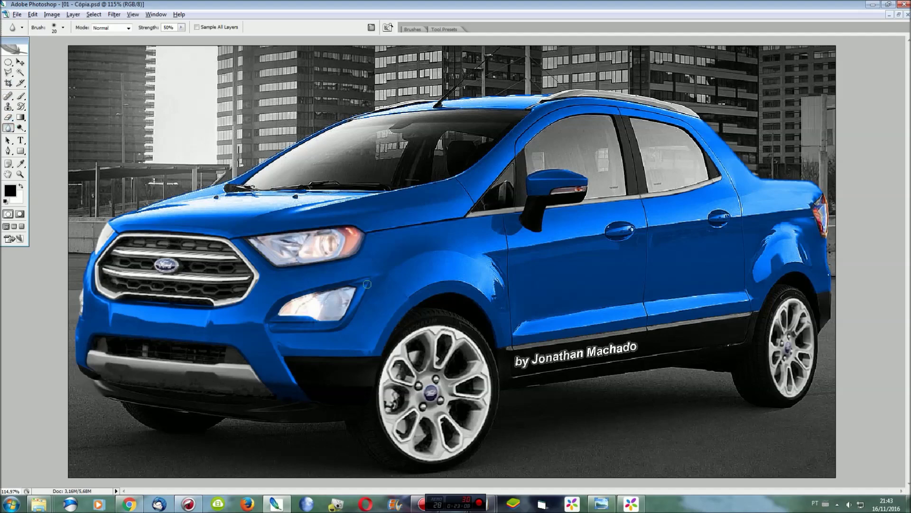
key("ctrl+plus")
key("ctrl+plus")
scroll(388, 357, "down", 3)
scroll(388, 358, "down", 3)
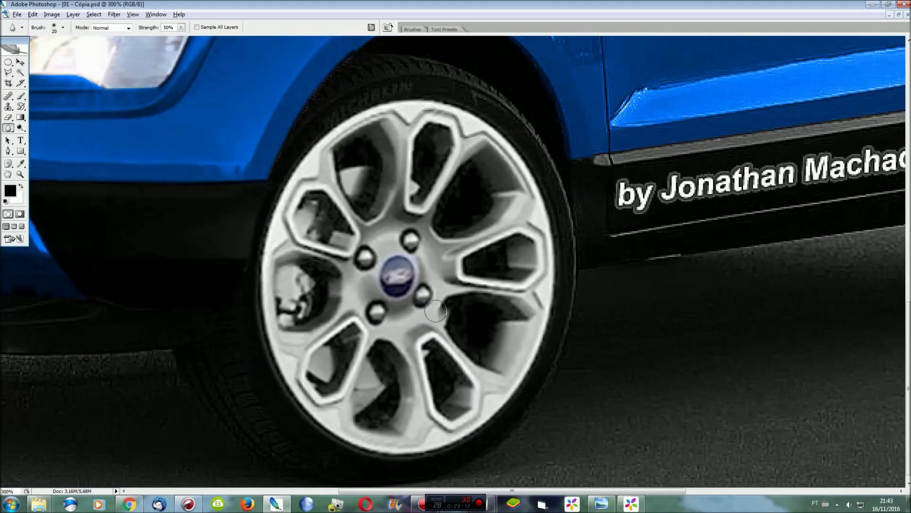
mouse_move(269, 217)
left_mouse_down()
mouse_move(265, 355)
mouse_move(377, 455)
mouse_move(494, 416)
left_mouse_up()
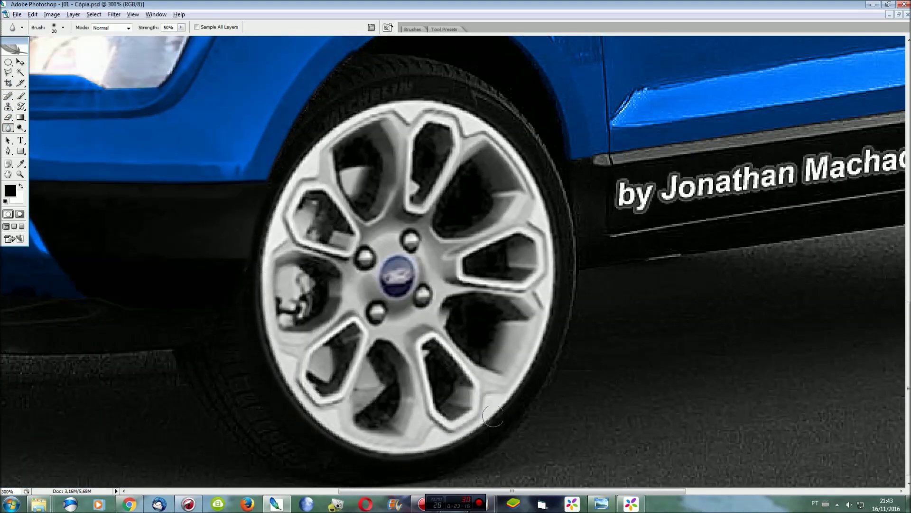
mouse_move(556, 311)
left_mouse_down()
mouse_move(526, 164)
mouse_move(403, 100)
mouse_move(277, 204)
mouse_move(274, 302)
left_mouse_up()
scroll(519, 377, "up", 2)
scroll(519, 376, "up", 2)
scroll(617, 309, "right", 3)
scroll(760, 214, "right", 10)
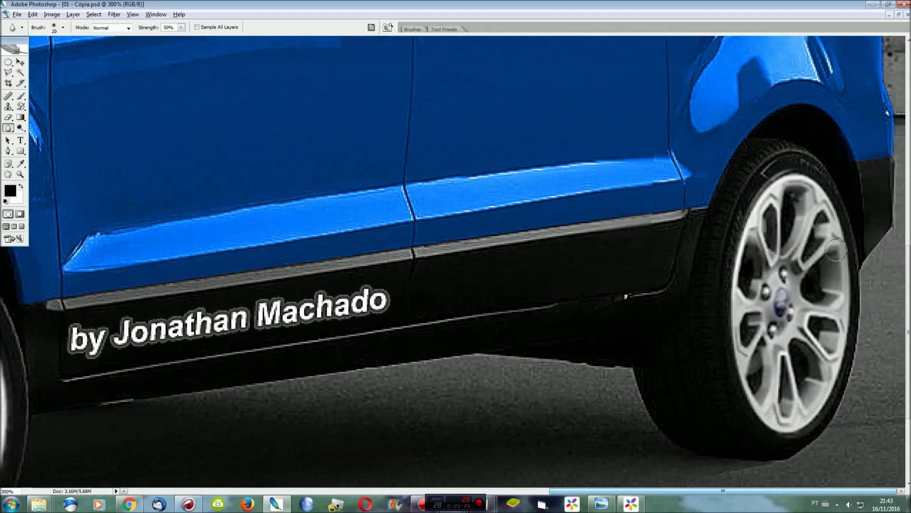
mouse_move(800, 172)
left_mouse_down()
mouse_move(736, 256)
mouse_move(748, 391)
mouse_move(817, 417)
mouse_move(850, 323)
mouse_move(823, 190)
mouse_move(762, 197)
left_mouse_up()
scroll(831, 195, "up", 1)
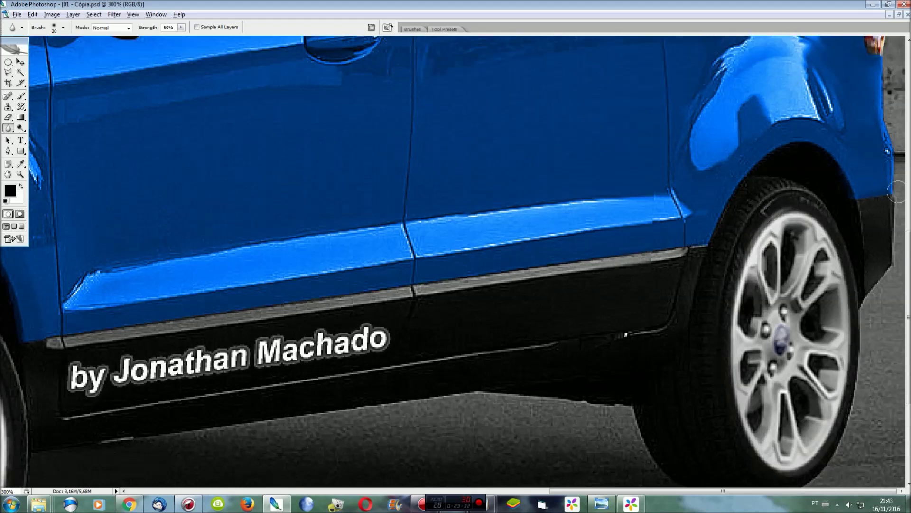
left_click_drag(719, 237, 464, 276)
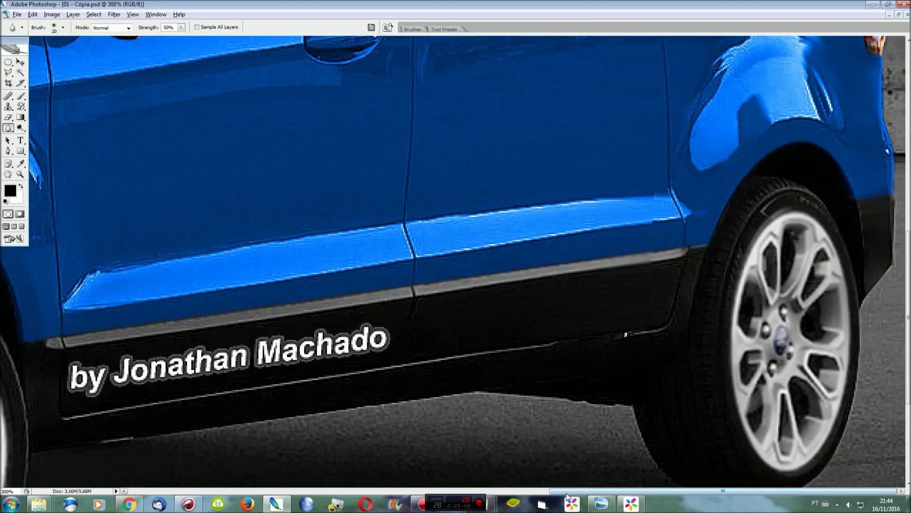
Blur the bumper's left edge and the lamp edge beside the grille.
scroll(380, 309, "left", 5)
scroll(189, 166, "left", 5)
double_click(11, 41)
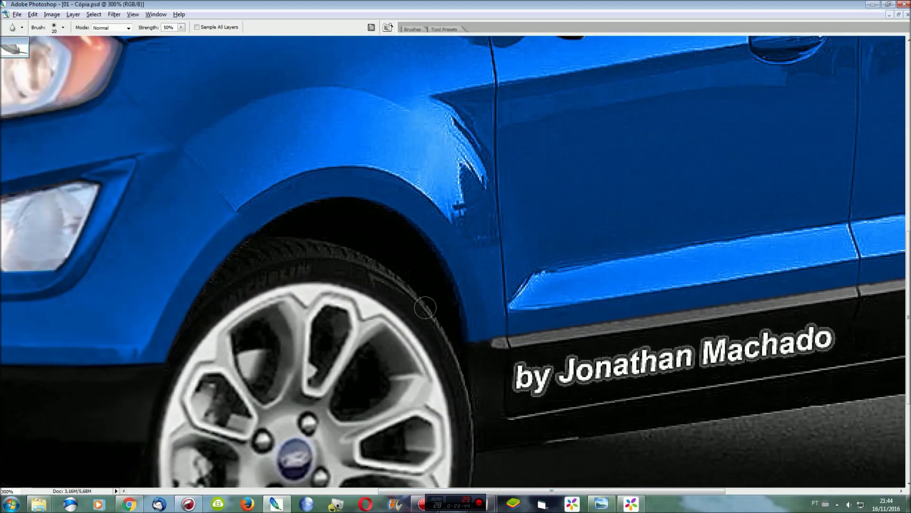
scroll(190, 361, "down", 2)
scroll(285, 370, "left", 5)
scroll(427, 389, "left", 4)
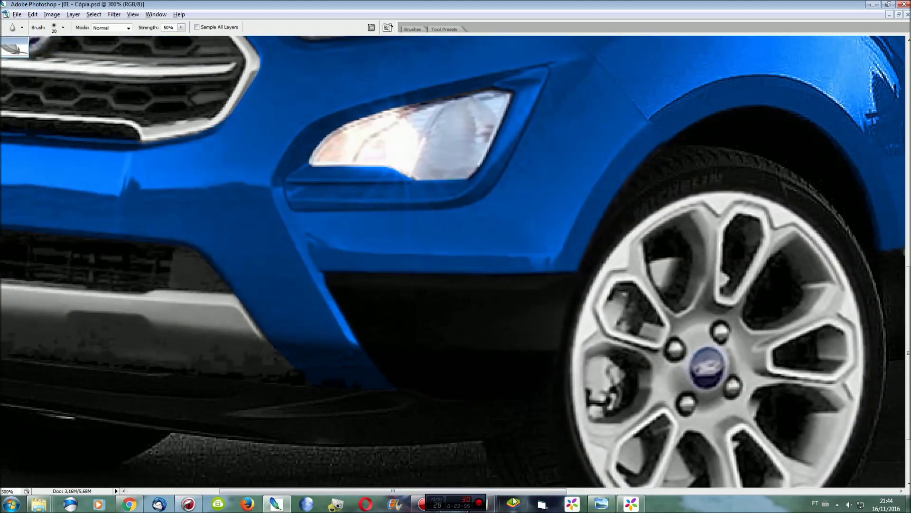
scroll(430, 443, "left", 3)
scroll(430, 444, "up", 1)
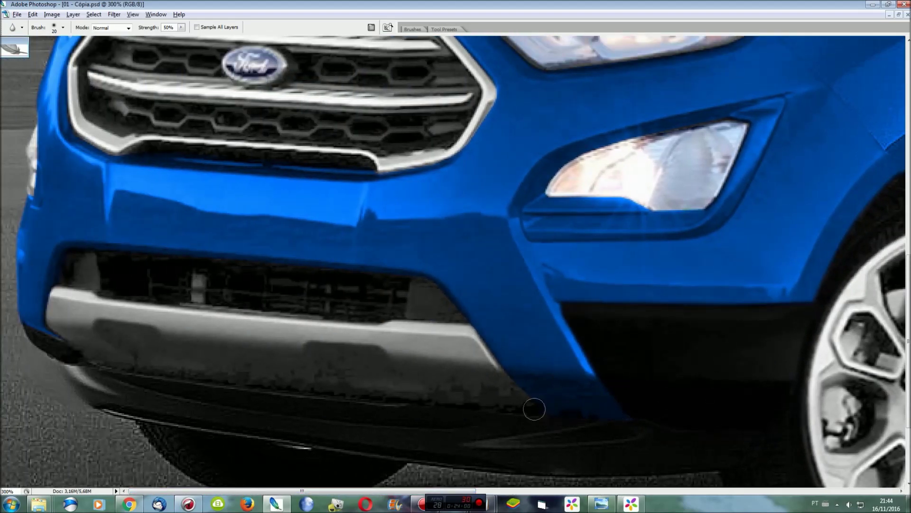
left_click_drag(58, 298, 55, 337)
scroll(133, 281, "up", 3)
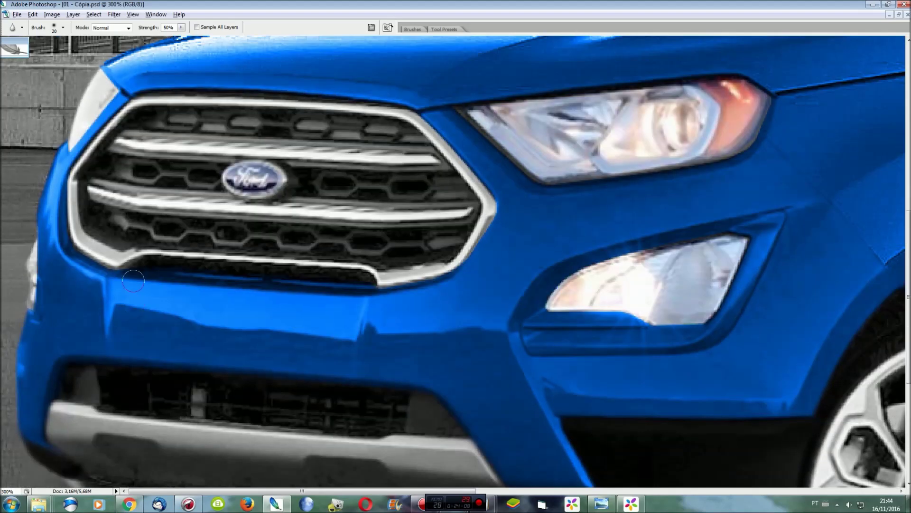
scroll(133, 281, "up", 1)
left_click_drag(101, 135, 90, 108)
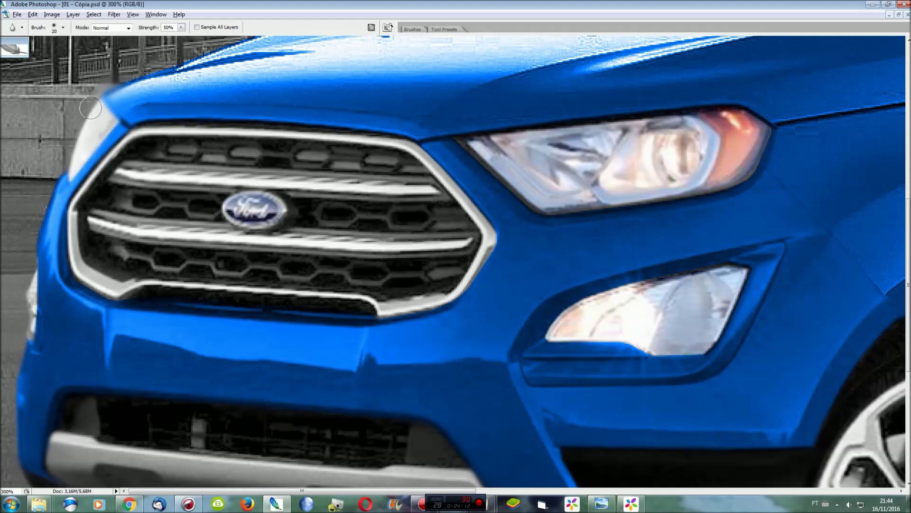
Blur the hood outline, windshield edge and wiper line.
scroll(428, 351, "up", 2)
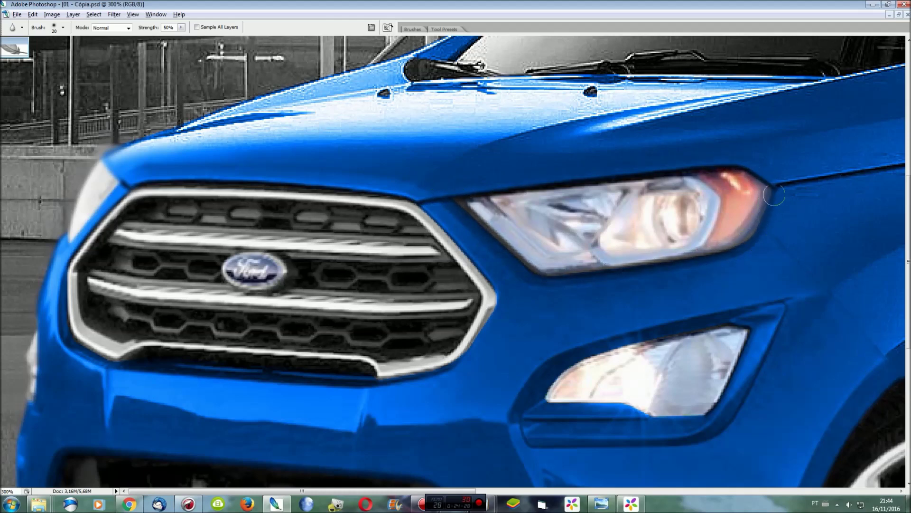
scroll(516, 190, "down", 2)
scroll(584, 238, "down", 1)
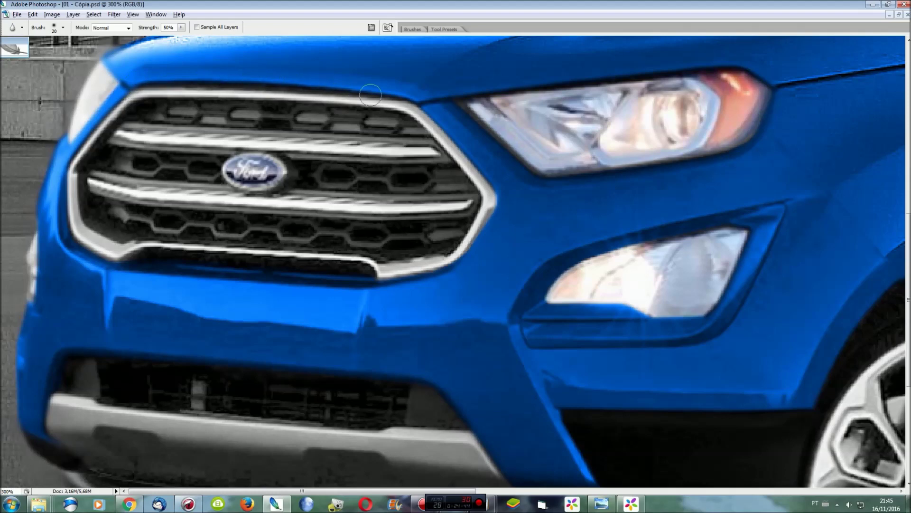
scroll(707, 358, "up", 2)
scroll(707, 358, "up", 4)
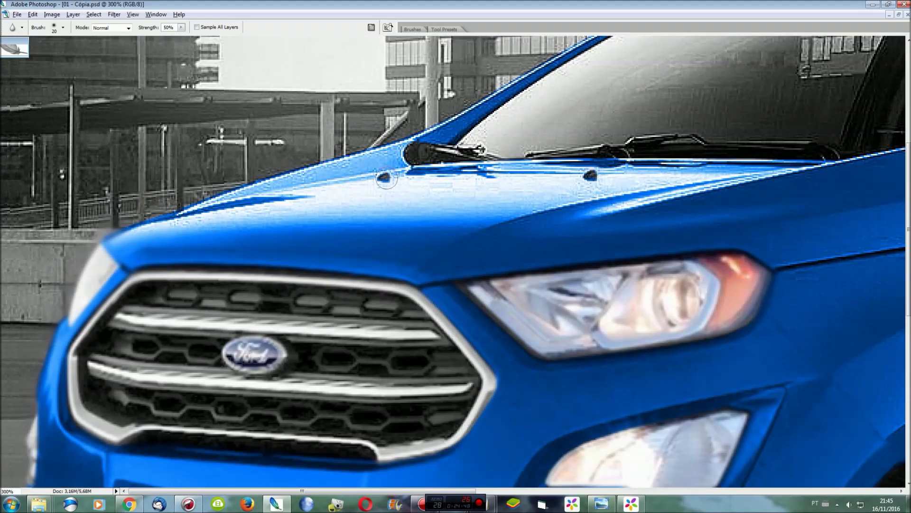
scroll(385, 178, "up", 3)
left_click_drag(490, 190, 116, 329)
left_click_drag(714, 96, 660, 258)
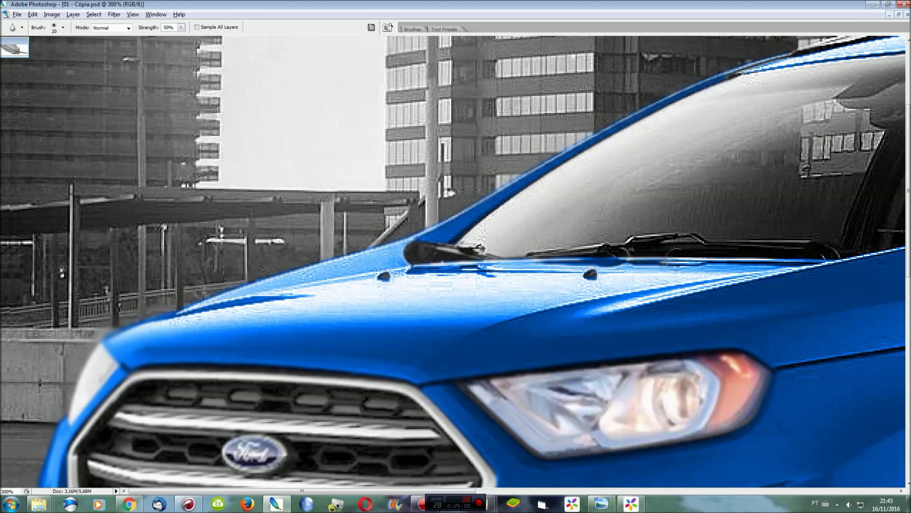
mouse_move(822, 258)
left_mouse_down()
mouse_move(363, 282)
mouse_move(573, 97)
mouse_move(721, 64)
left_mouse_up()
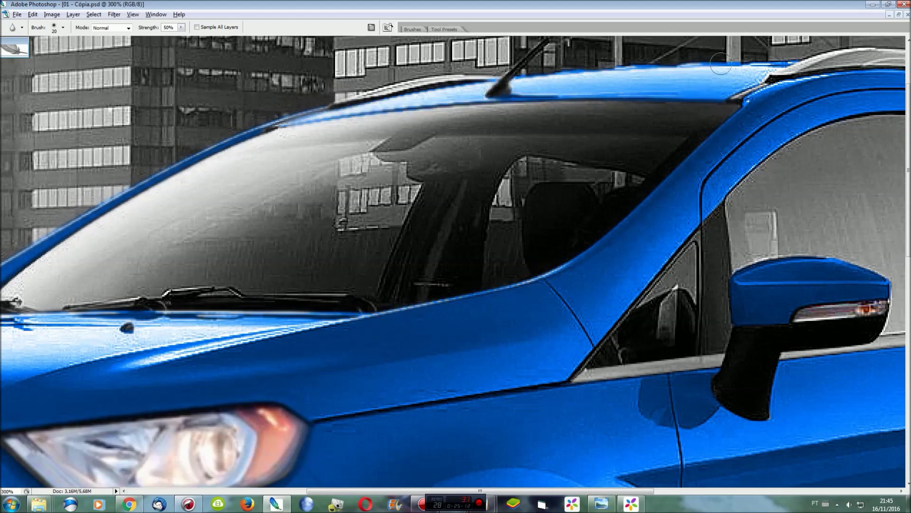
Blur the mirror's signal strip, top and stem, plus the window frame and rear window edges.
scroll(731, 404, "right", 5)
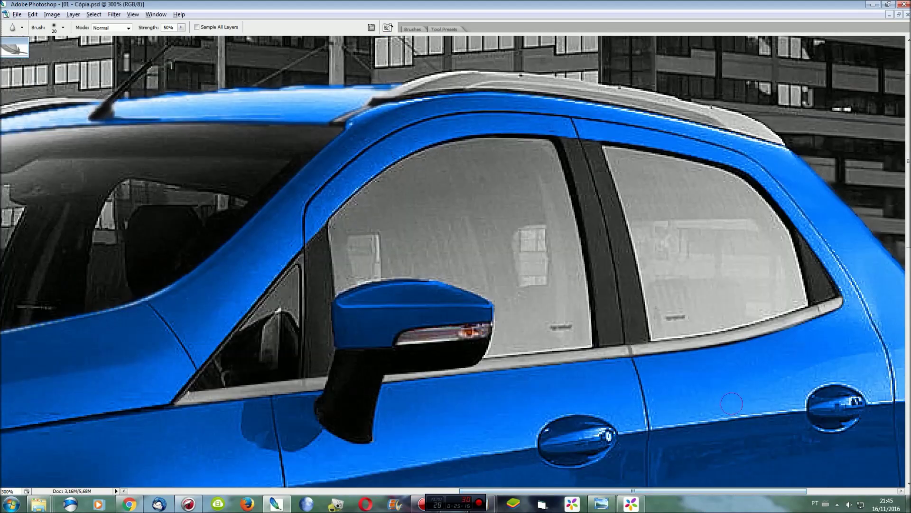
scroll(732, 404, "up", 1)
left_click_drag(349, 160, 814, 185)
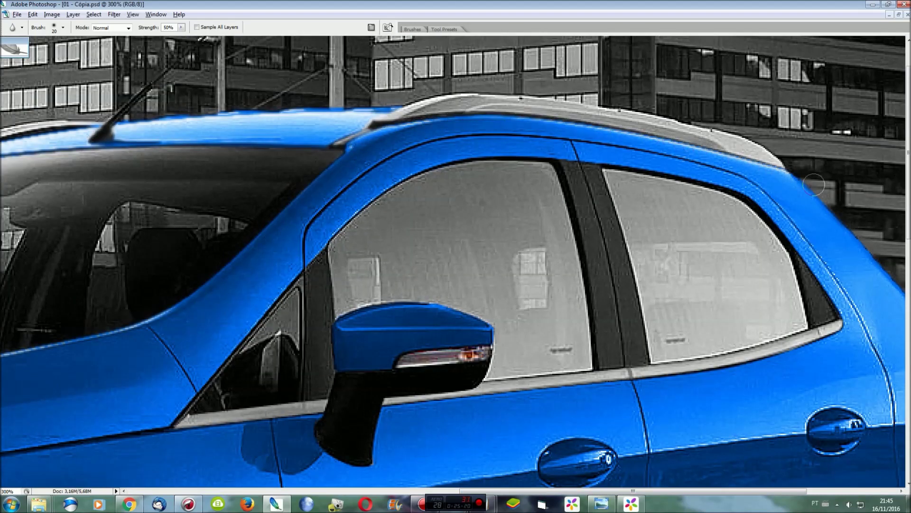
scroll(814, 185, "down", 4)
left_click_drag(498, 261, 378, 285)
left_click_drag(361, 229, 493, 251)
mouse_move(596, 90)
left_mouse_down()
mouse_move(468, 72)
mouse_move(340, 142)
mouse_move(237, 252)
mouse_move(176, 345)
left_mouse_up()
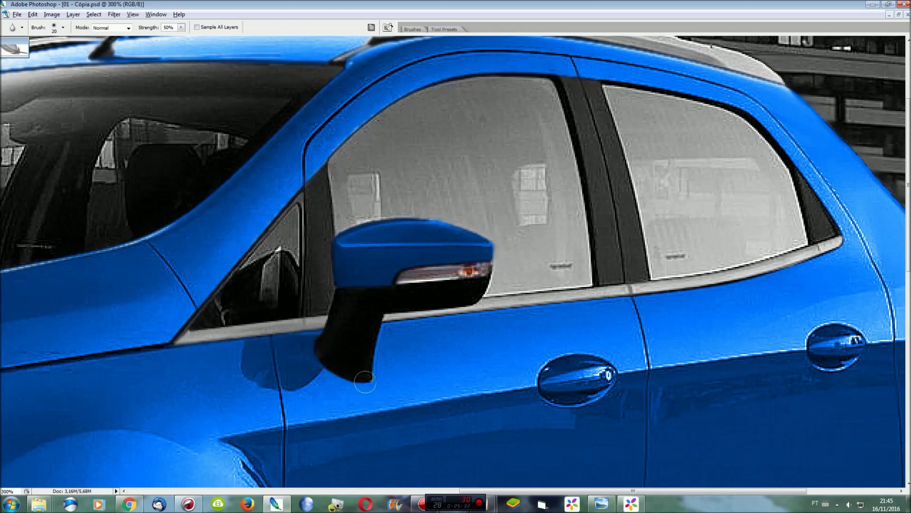
left_click_drag(365, 382, 465, 314)
left_click_drag(650, 294, 835, 250)
left_click_drag(780, 140, 632, 88)
mouse_move(834, 245)
left_mouse_down()
mouse_move(712, 273)
mouse_move(306, 317)
left_mouse_up()
Look over the softened edges and fit the whole car on screen.
scroll(754, 265, "down", 3)
scroll(753, 265, "down", 2)
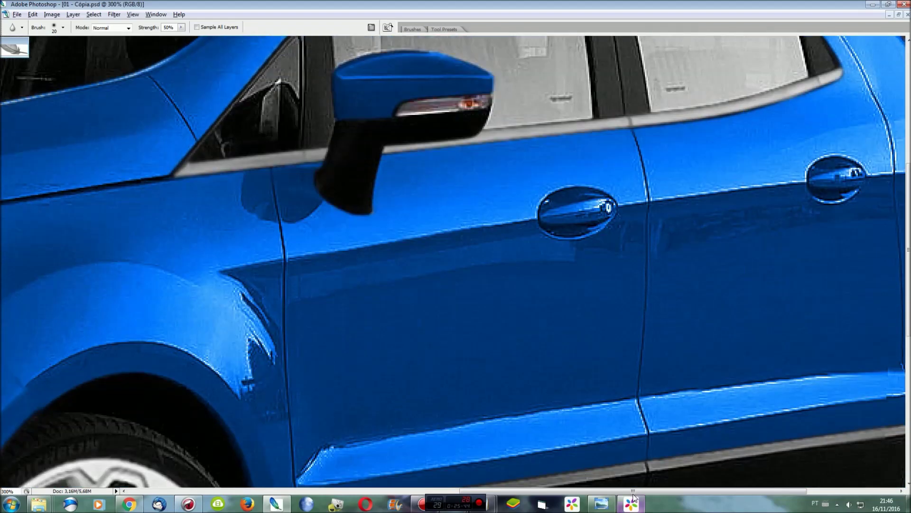
scroll(857, 363, "right", 5)
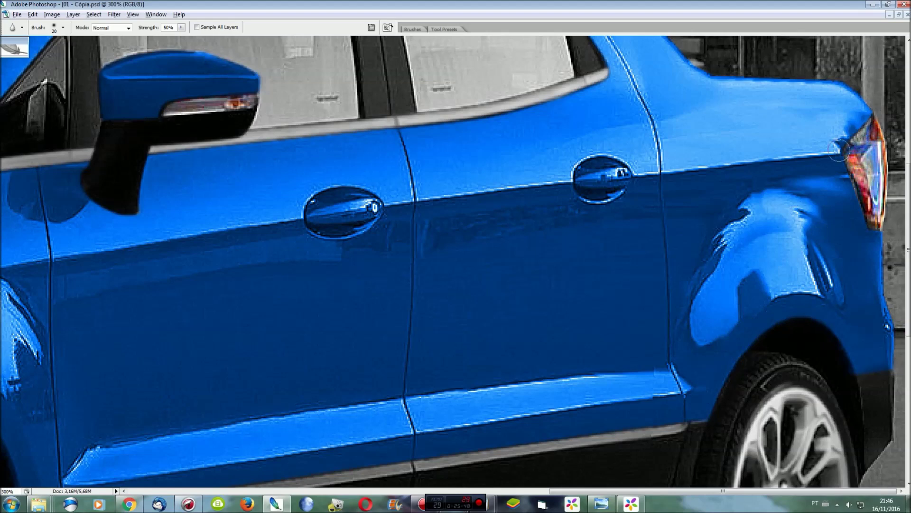
scroll(884, 224, "up", 1)
scroll(850, 207, "up", 2)
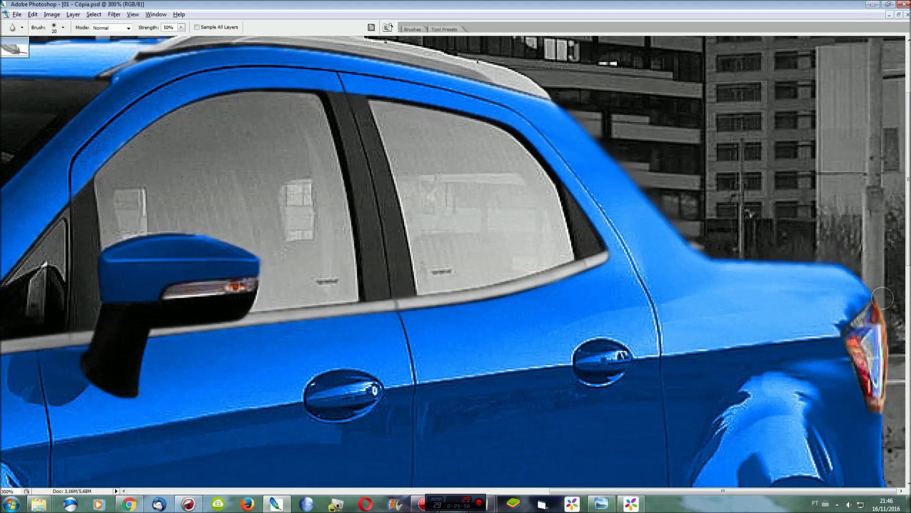
key("ctrl+0")
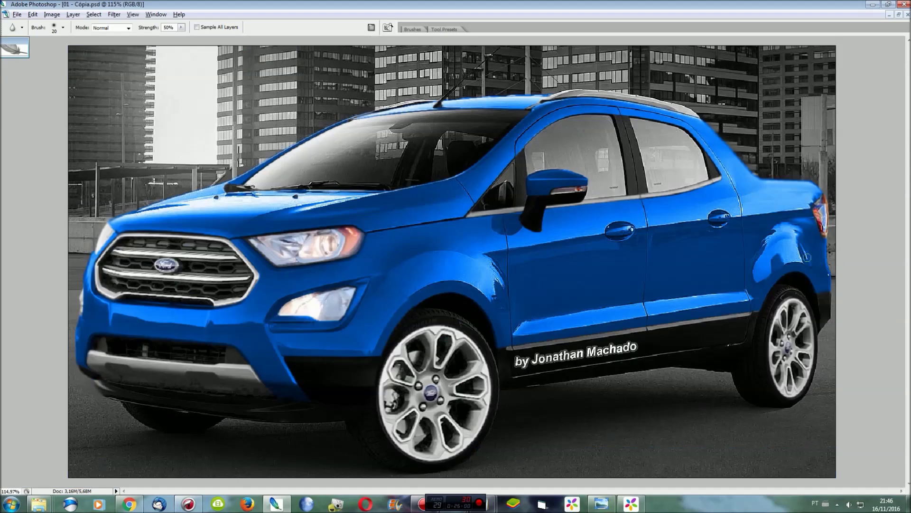
Apply a Hue/Saturation boost of +45 saturation, then close the Filter menu without choosing anything.
key("ctrl+u")
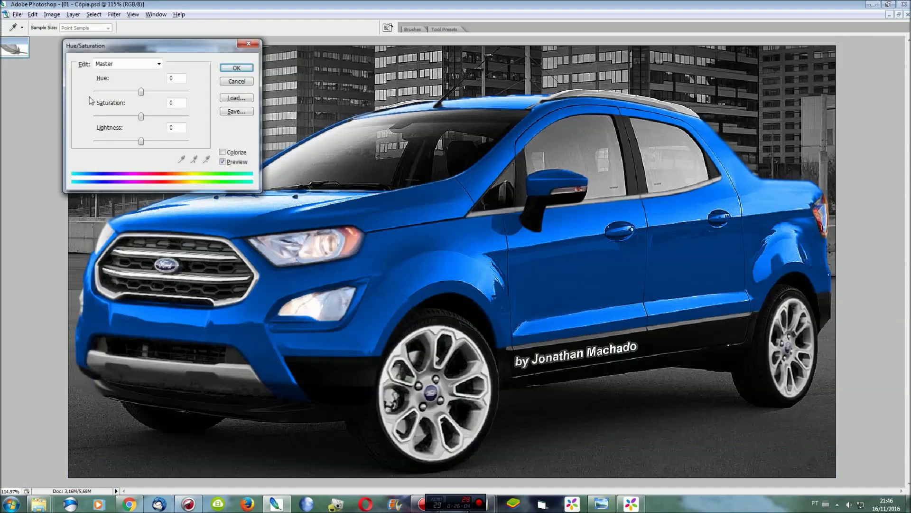
mouse_move(141, 117)
left_mouse_down()
mouse_move(186, 118)
mouse_move(162, 121)
left_mouse_up()
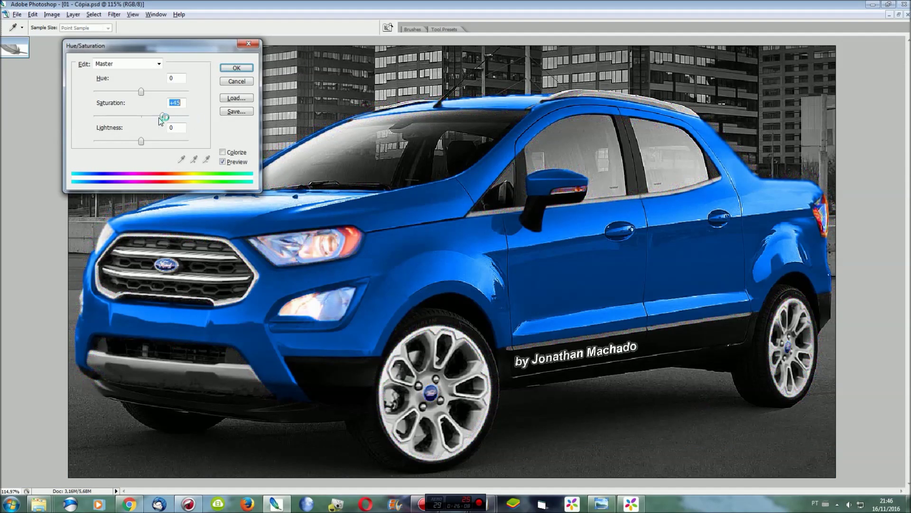
left_click(237, 68)
left_click(114, 14)
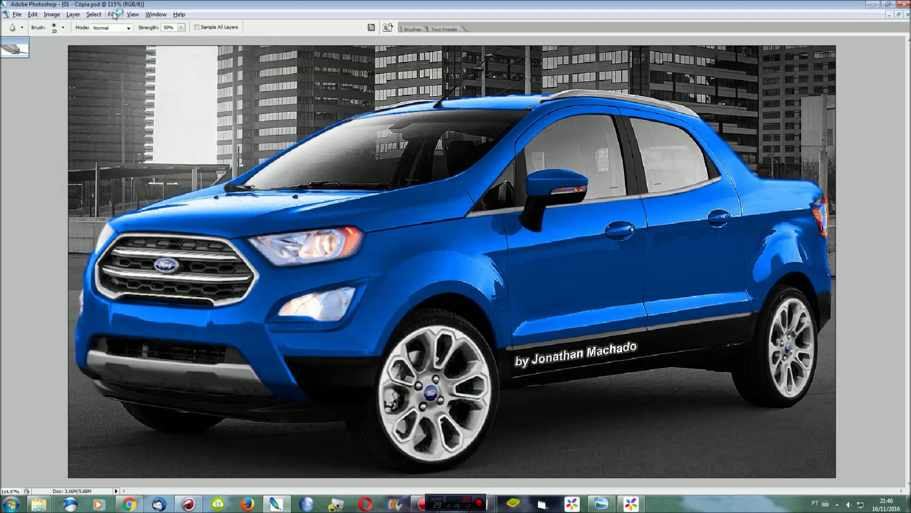
left_click(247, 147)
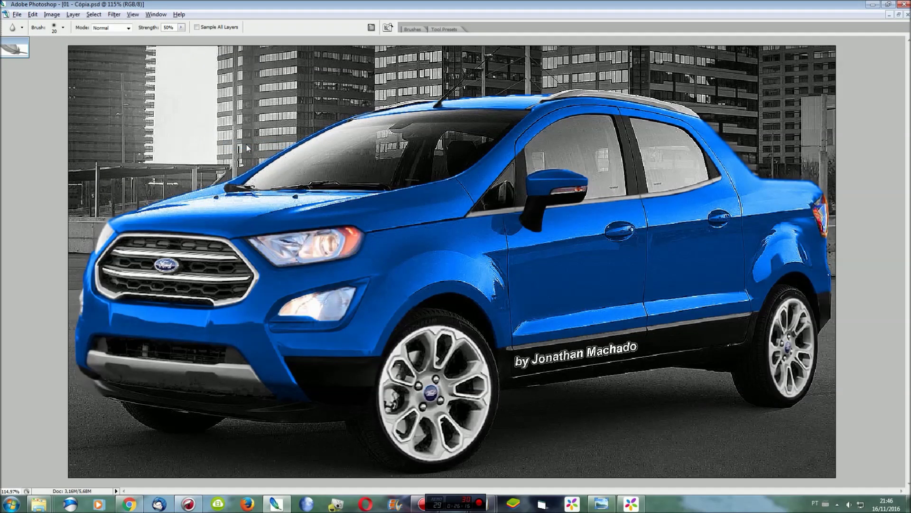